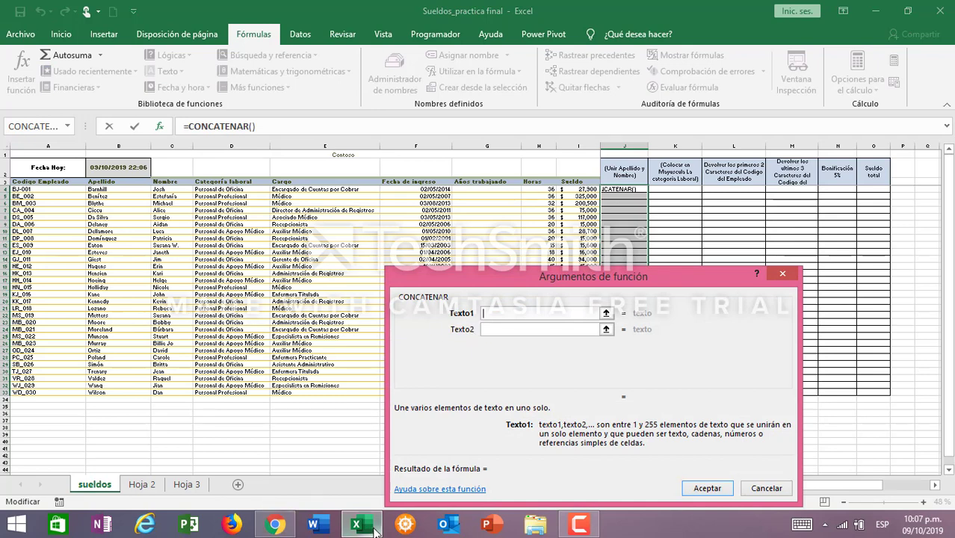
Step: Check the manual's CONCATENAR example, then complete J4's formula by joining B4:B33, a space " " and C4:C33
left_click(275, 525)
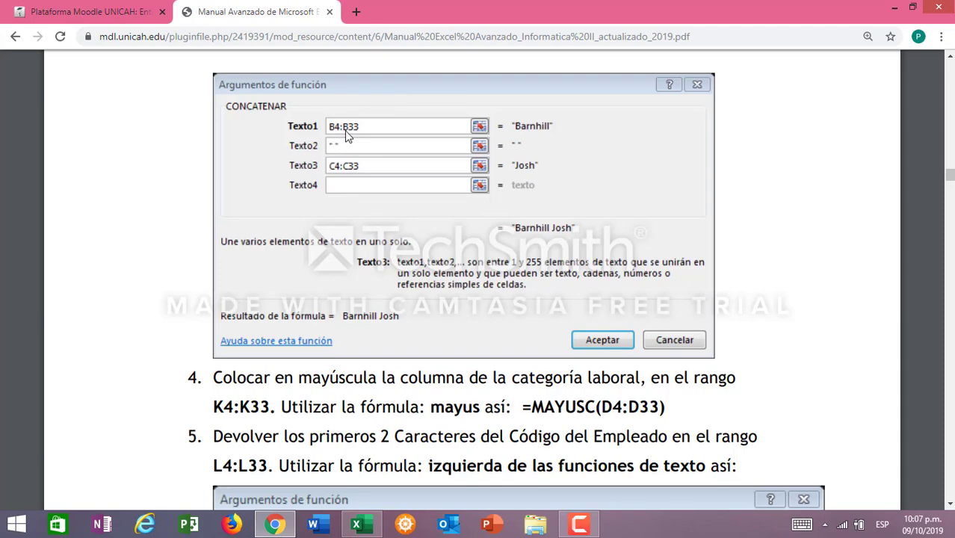
left_click(357, 524)
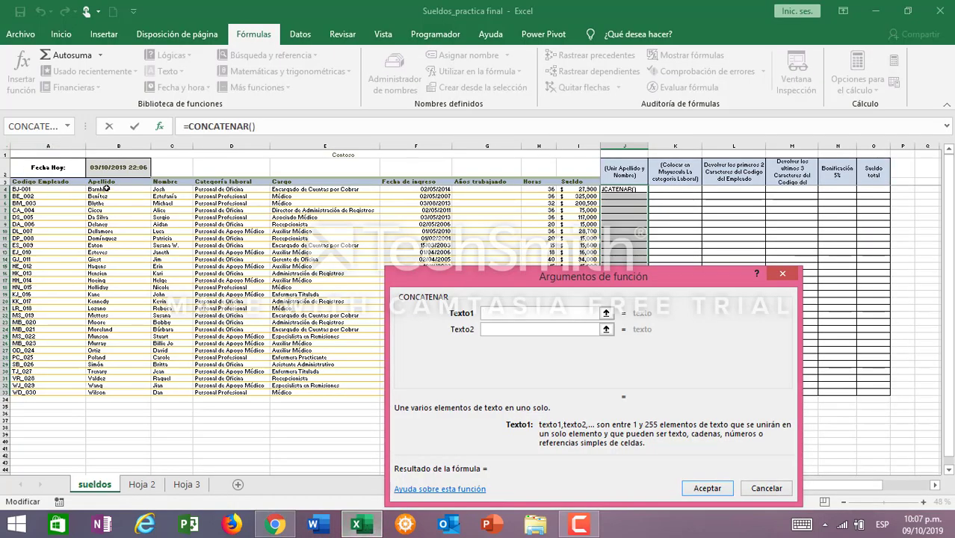
left_click_drag(107, 189, 114, 395)
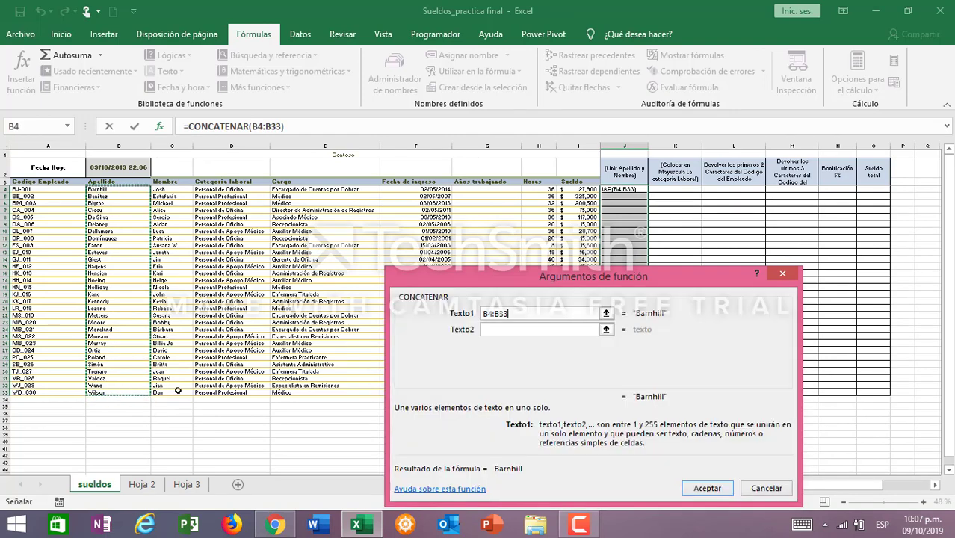
left_click(492, 330)
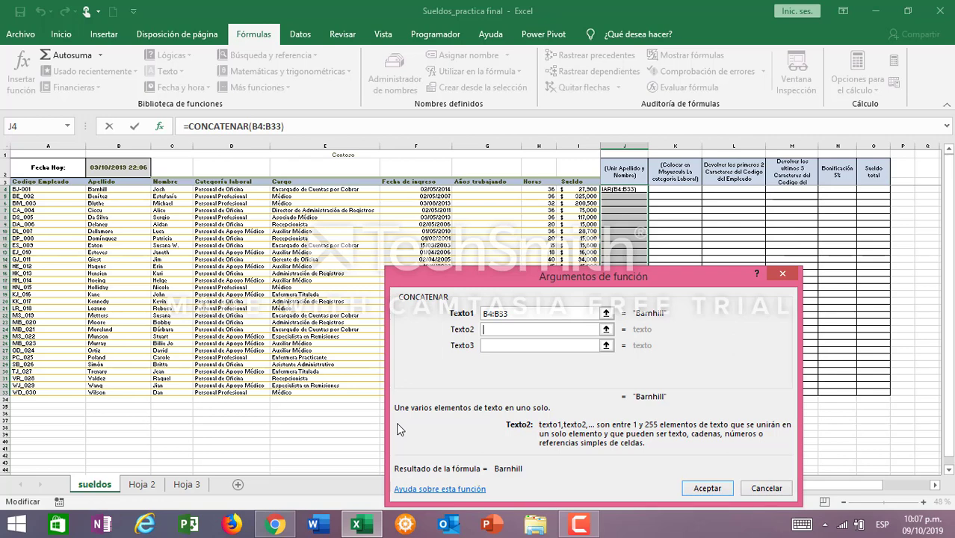
type("\"")
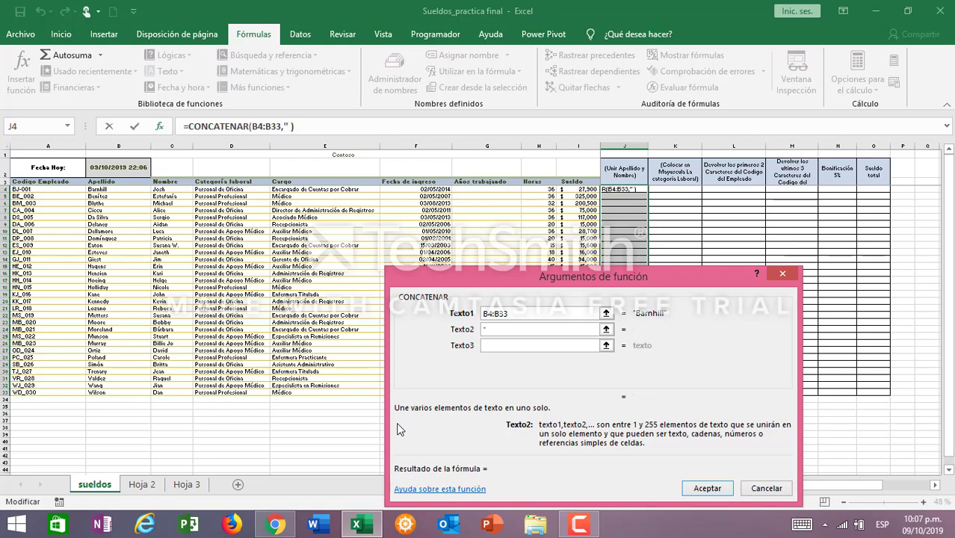
type(" \"")
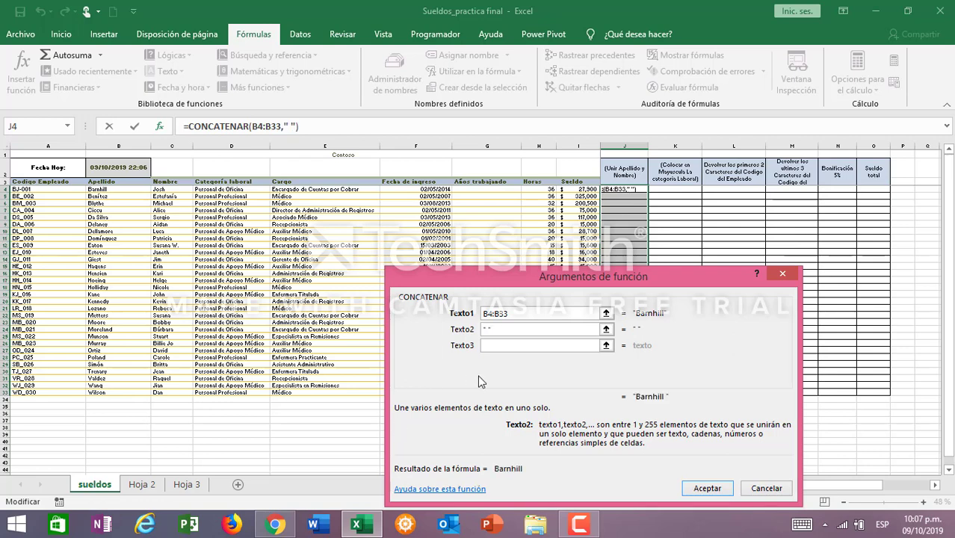
left_click(499, 346)
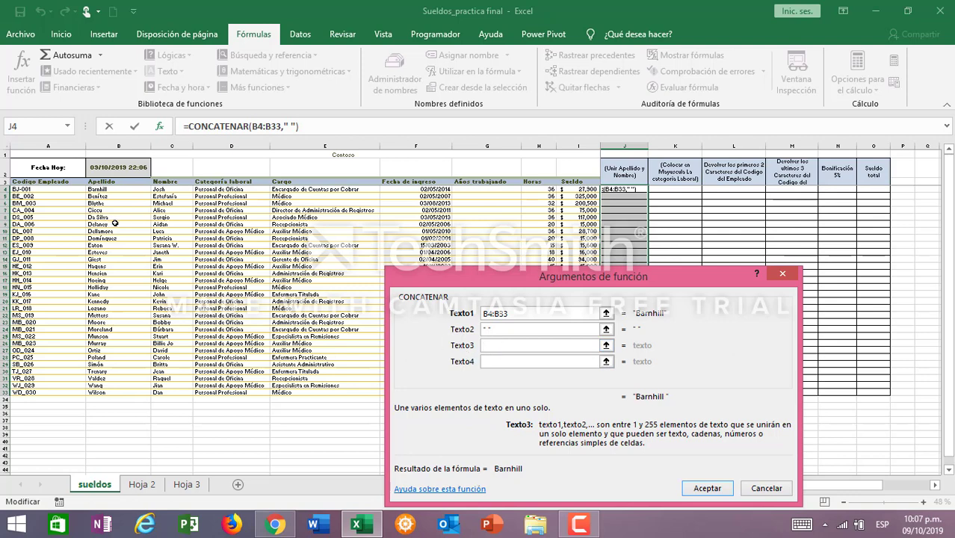
left_click_drag(171, 189, 172, 393)
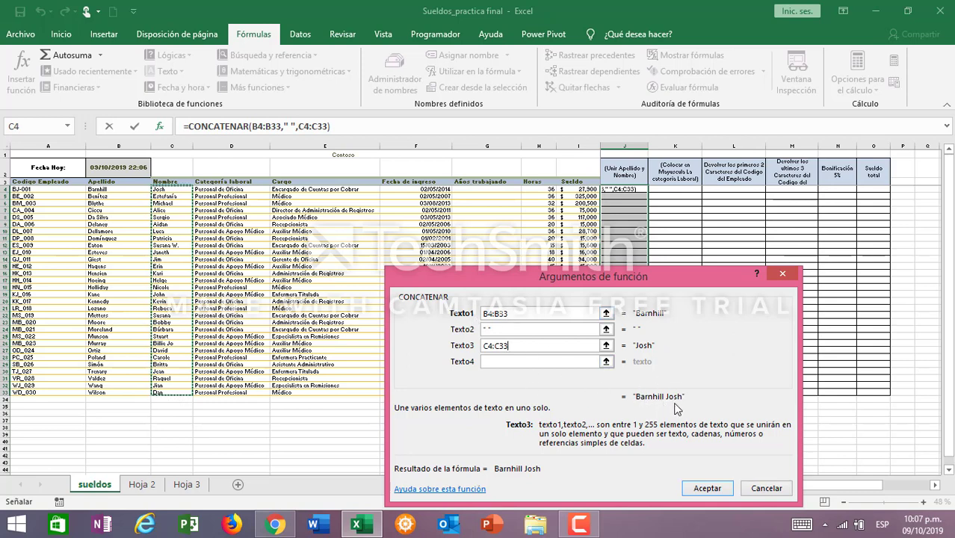
left_click(706, 489)
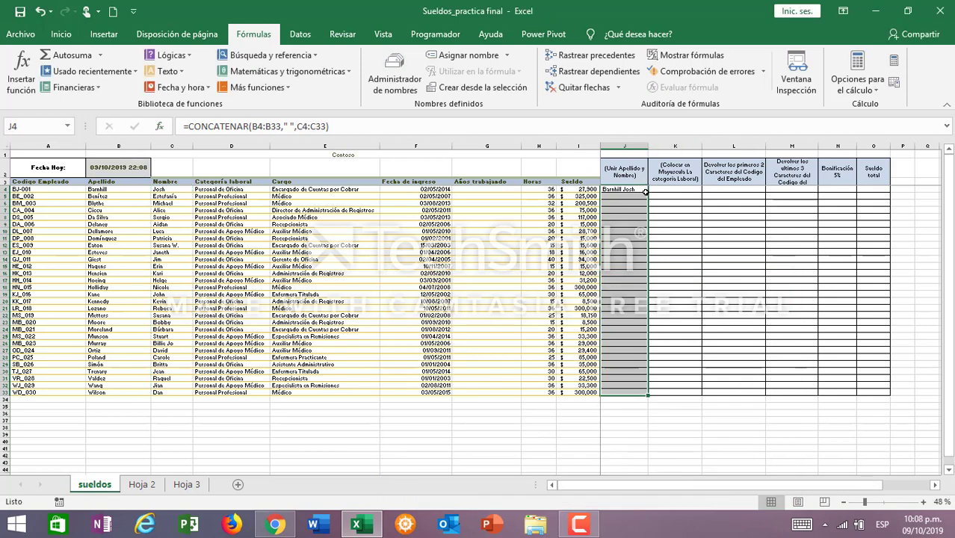
Step: Fill the CONCATENAR formula from J4 down to J33 and fit column J's width to its contents
left_click_drag(634, 192, 660, 396)
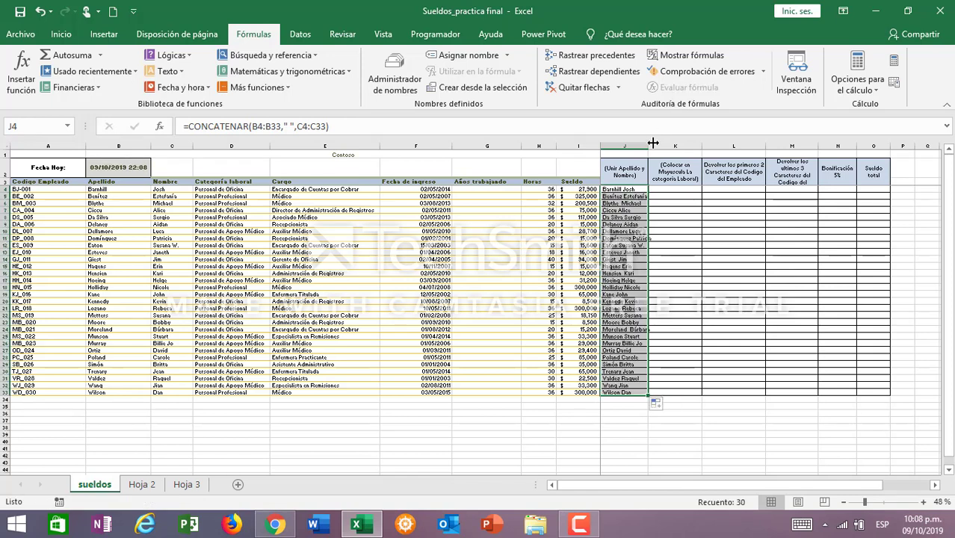
left_click_drag(648, 146, 649, 146)
double_click(649, 146)
left_click(627, 231)
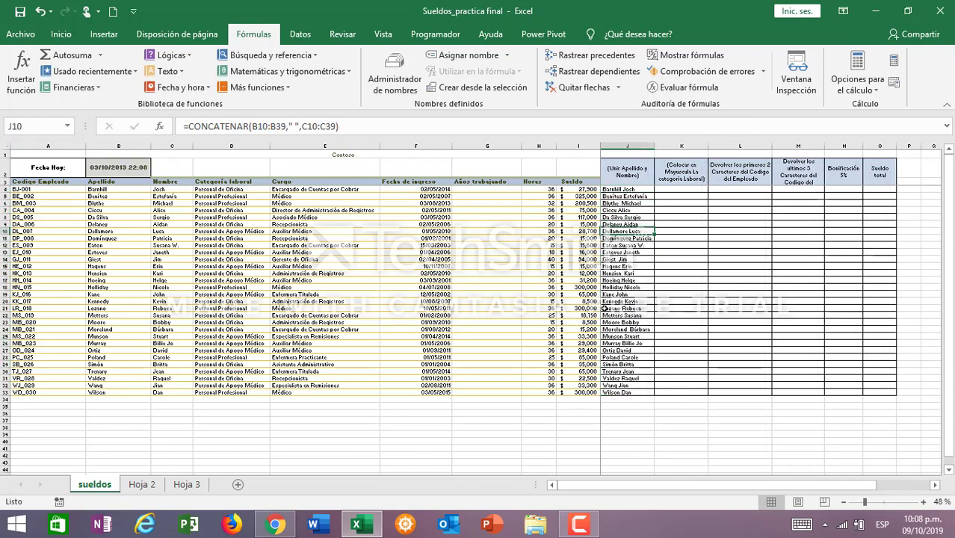
Step: Check item 4 of the manual and enter the MAYUSC function in K4 with D4:D33 as its text
left_click(671, 192)
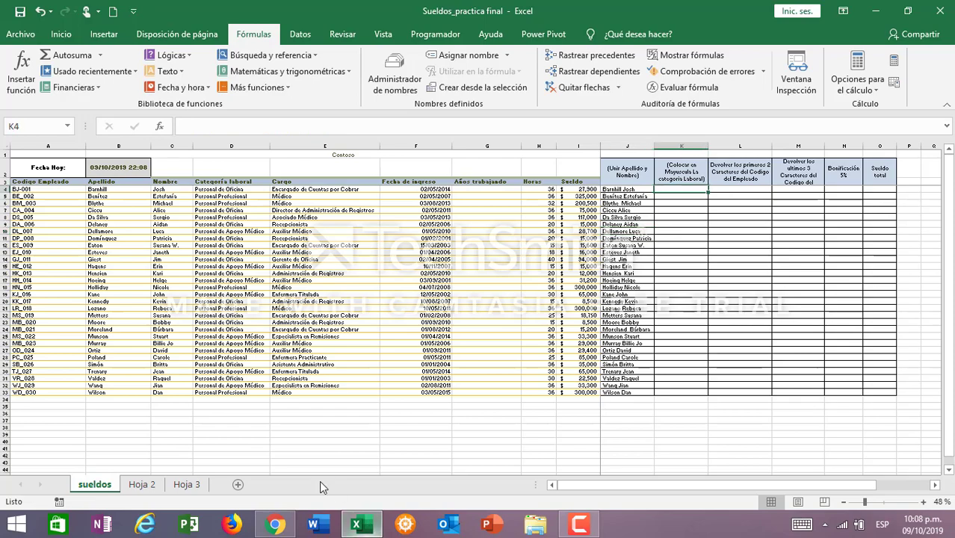
left_click(275, 524)
scroll(406, 280, "down", 3)
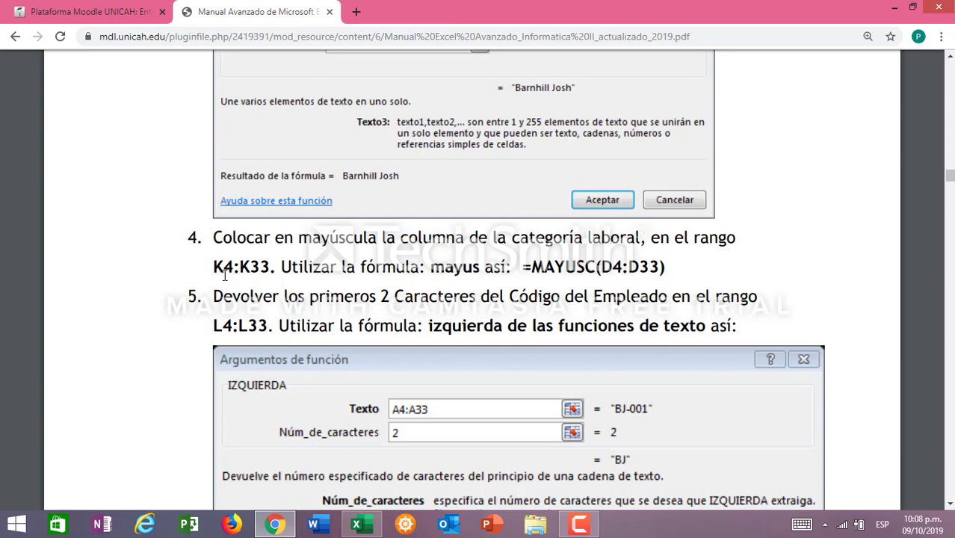
left_click(362, 527)
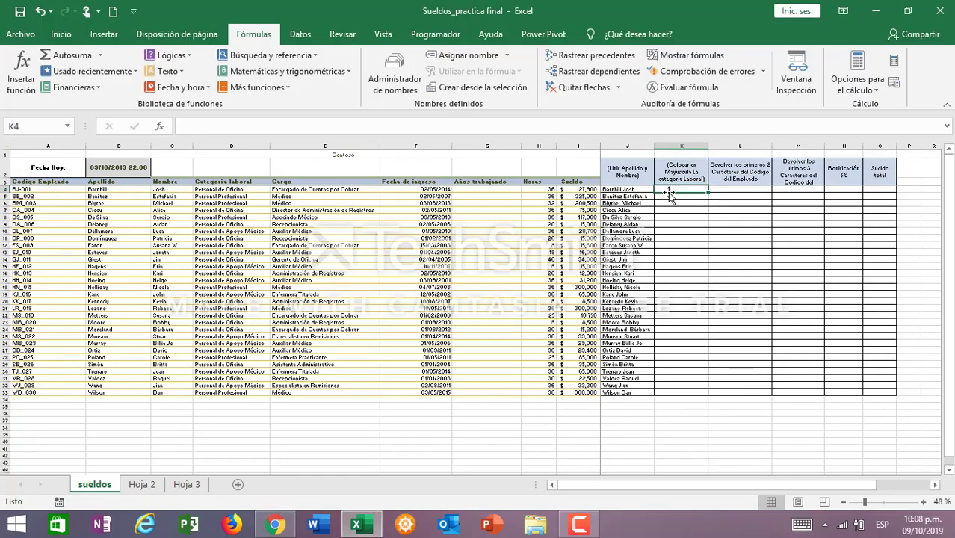
left_click_drag(676, 191, 685, 392)
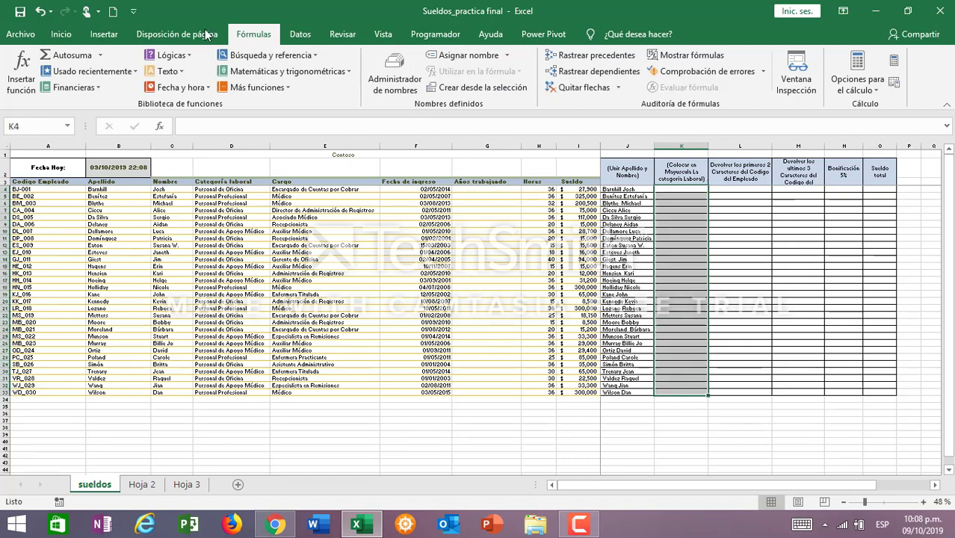
left_click(179, 72)
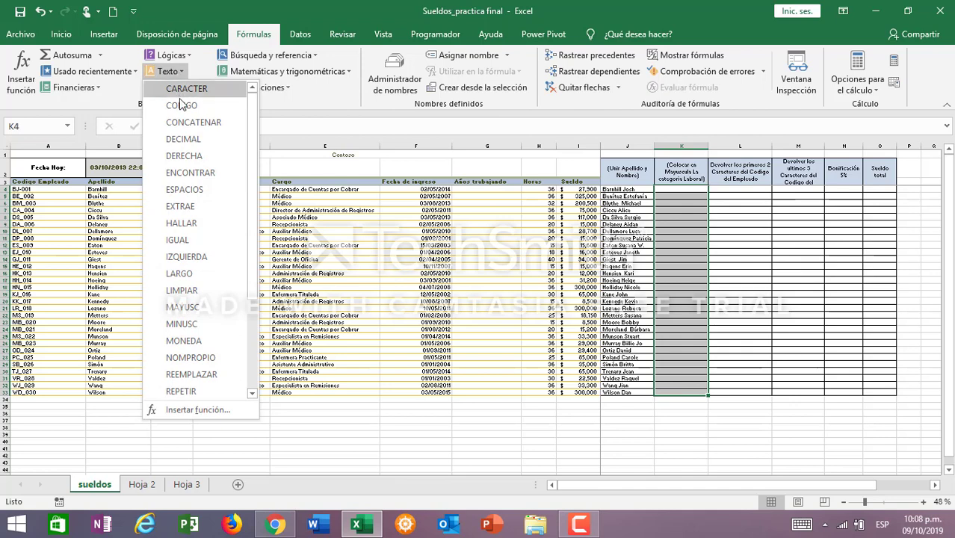
left_click(184, 307)
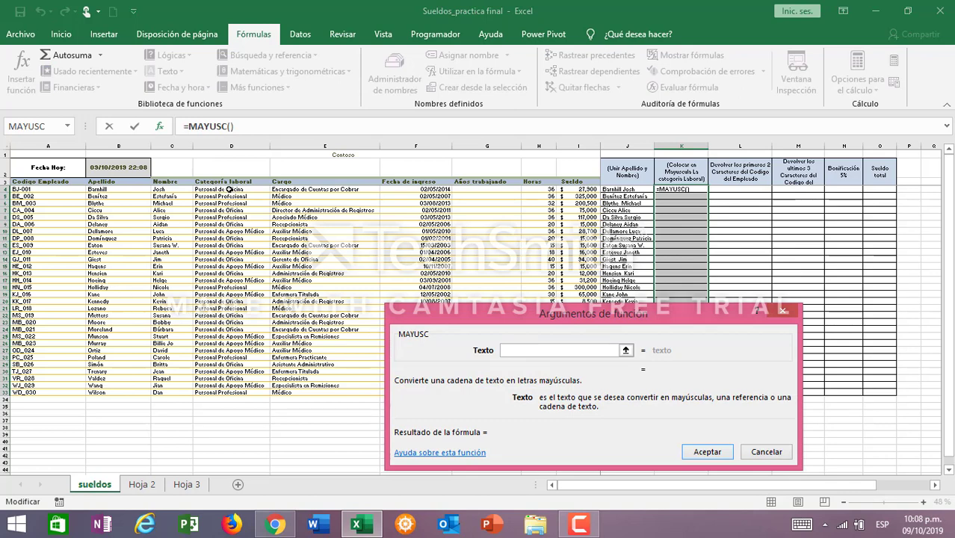
left_click_drag(231, 189, 241, 390)
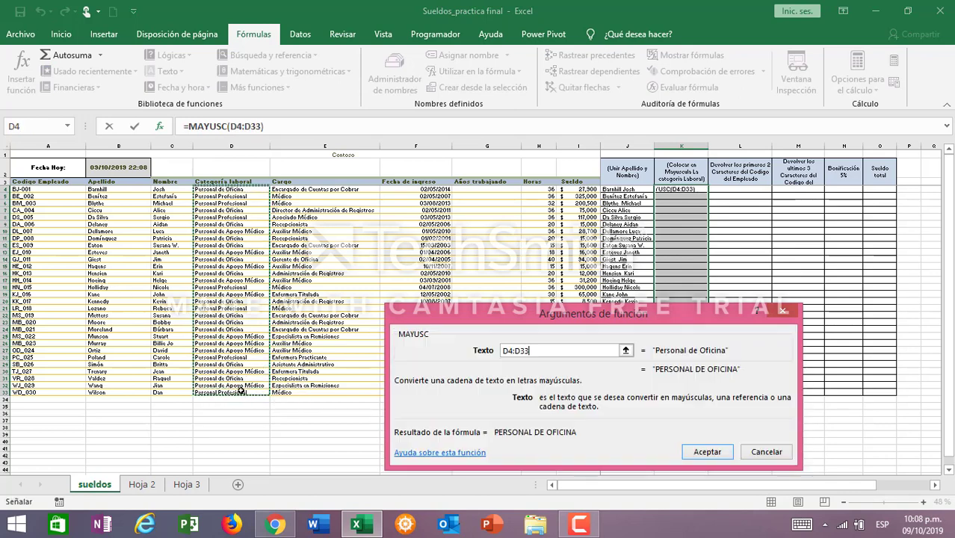
left_click(707, 453)
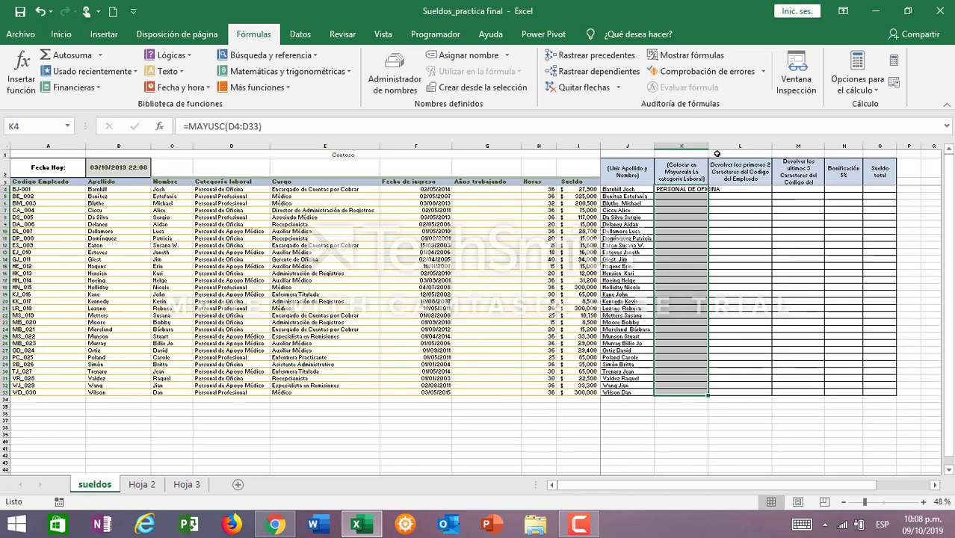
Step: Copy the MAYUSC formula from K4 down through K34 and fit column K's width to its contents
left_click_drag(707, 142, 734, 142)
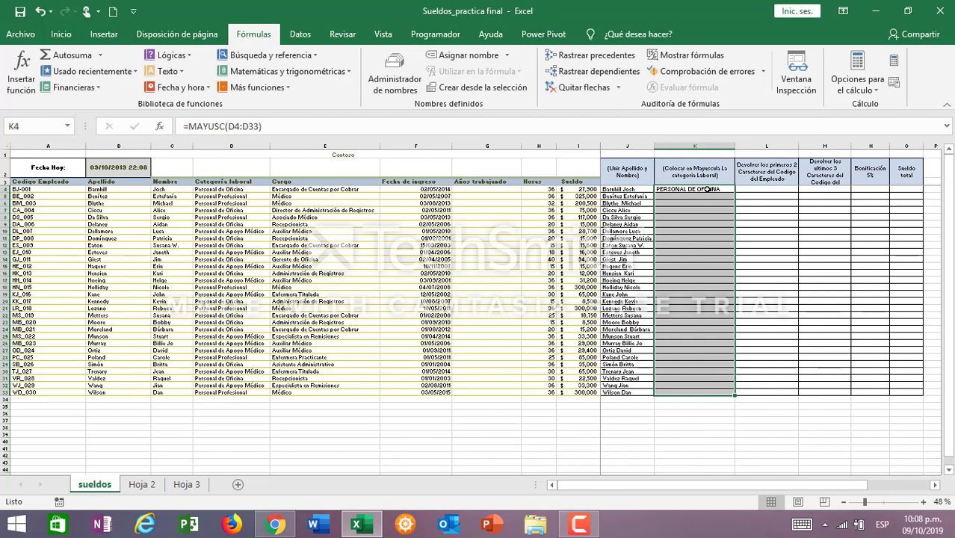
left_click(707, 189)
left_click_drag(735, 193, 727, 393)
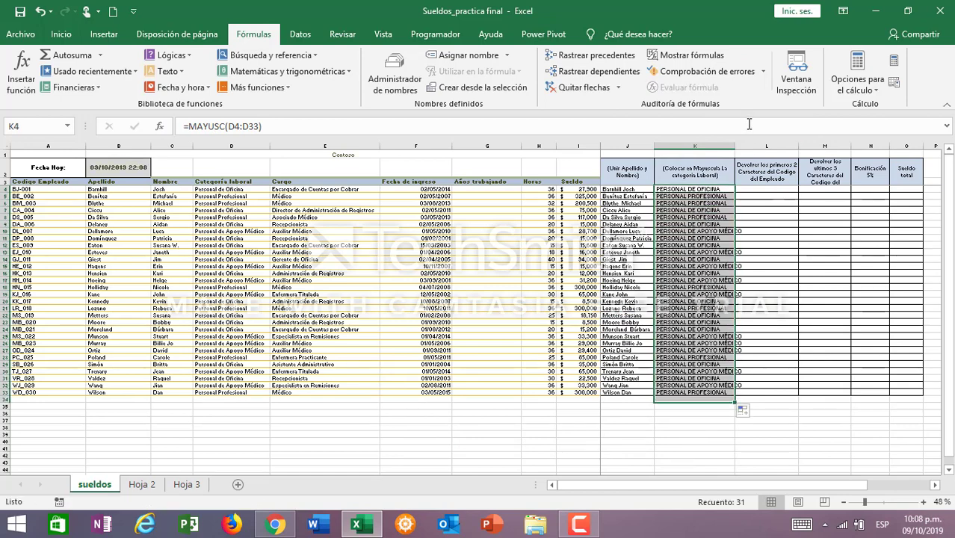
double_click(736, 143)
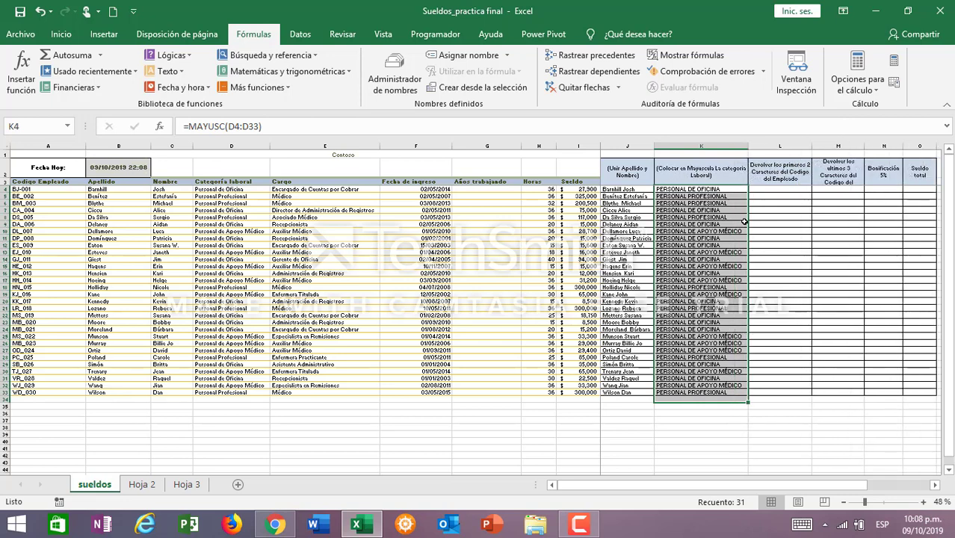
Step: Following item 5 of the manual, enter IZQUIERDA in L4 with text A4:A33 and 2 characters, and fill it down to L33
left_click(772, 190)
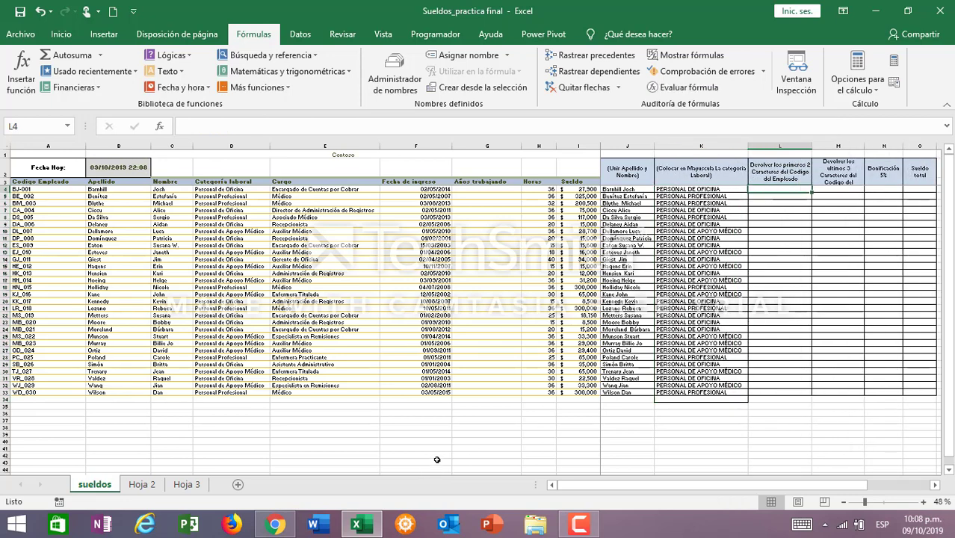
left_click(275, 525)
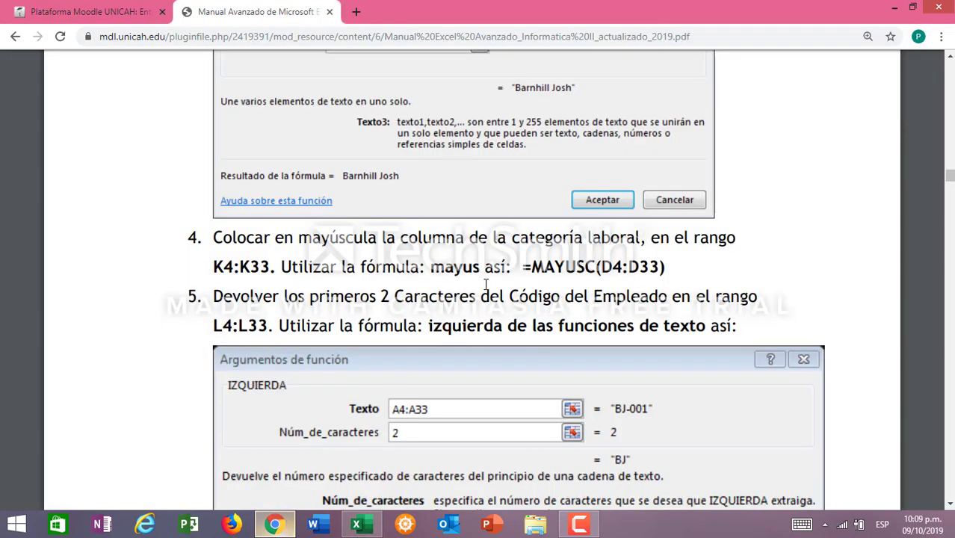
scroll(486, 285, "down", 3)
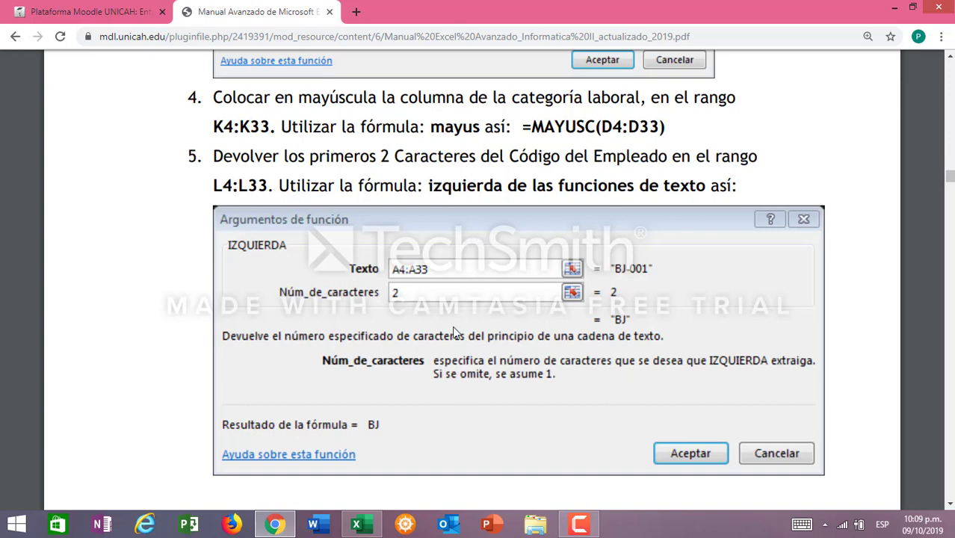
left_click(356, 525)
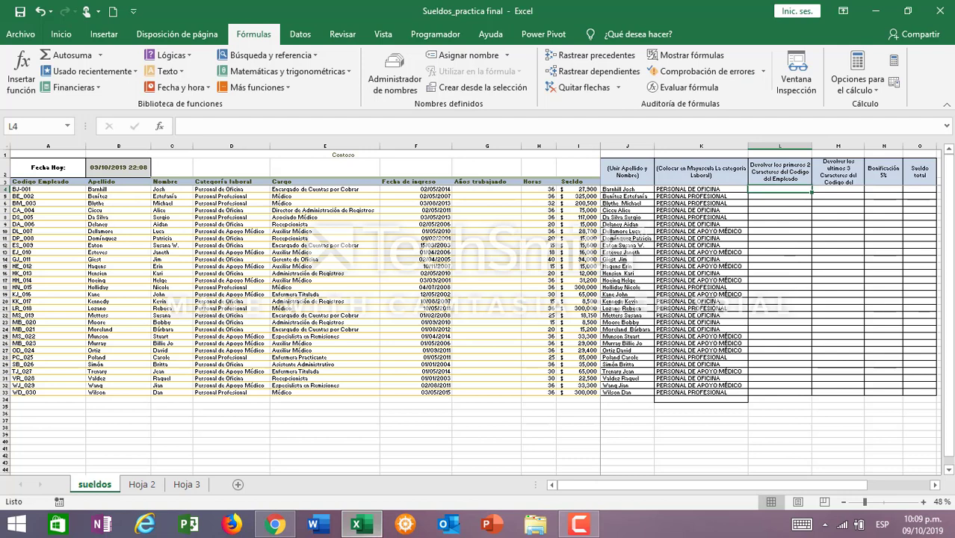
left_click(178, 72)
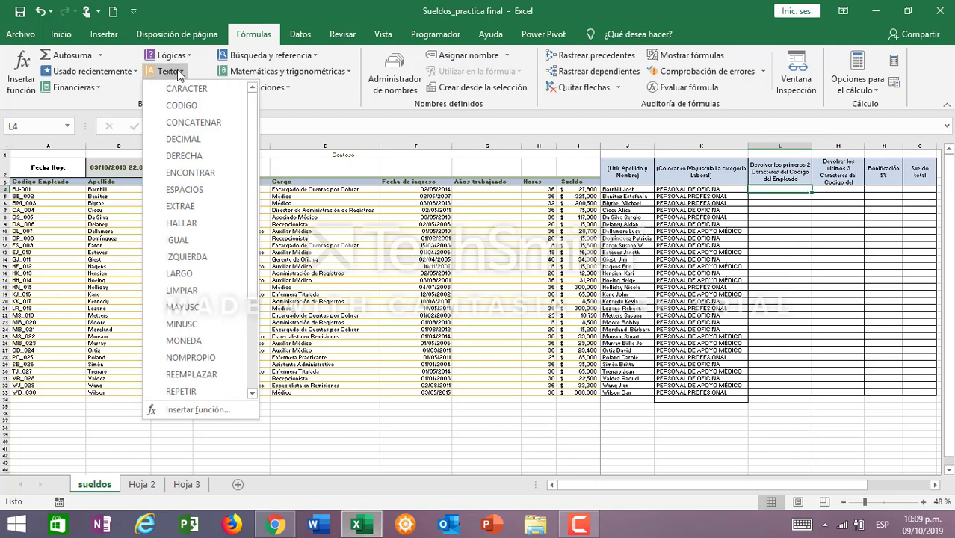
left_click(191, 257)
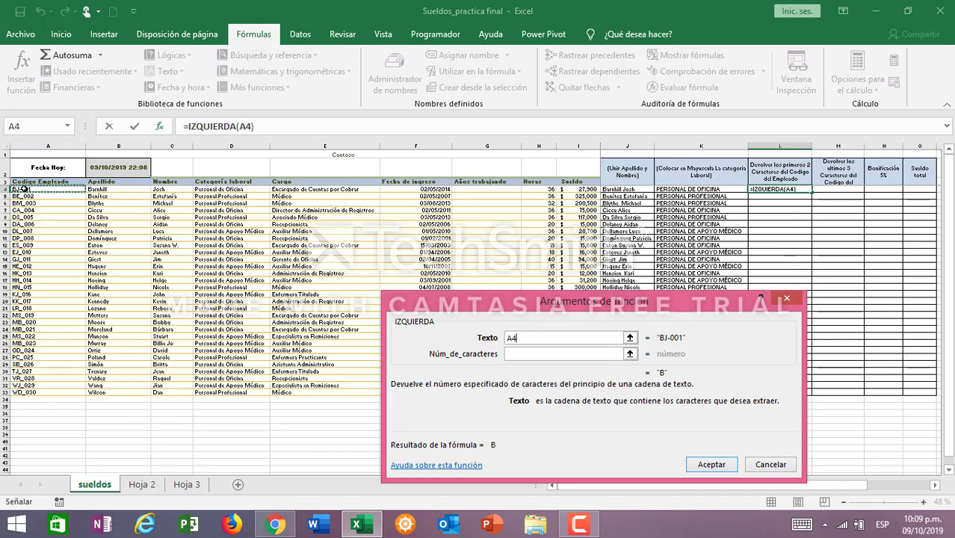
left_click(26, 239)
left_click_drag(26, 239, 22, 393)
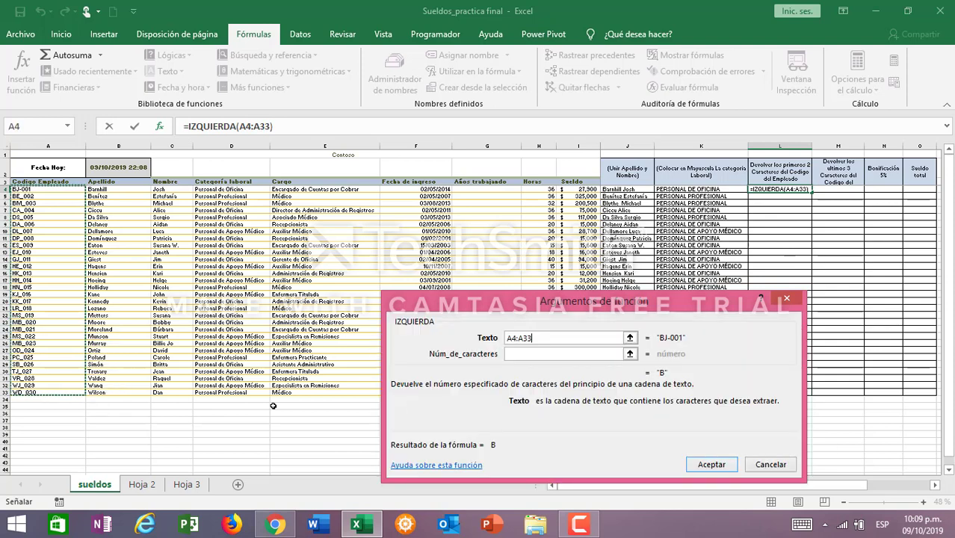
left_click(512, 357)
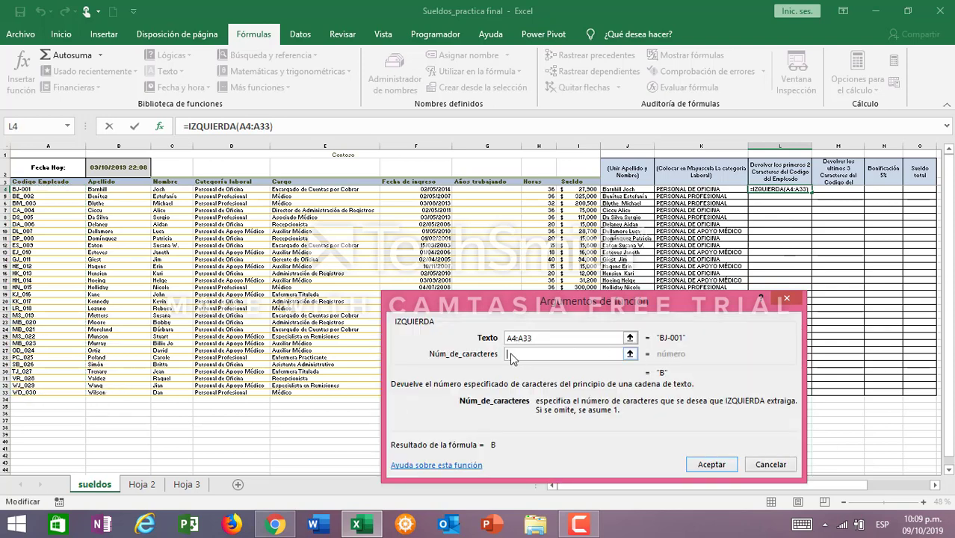
type("2")
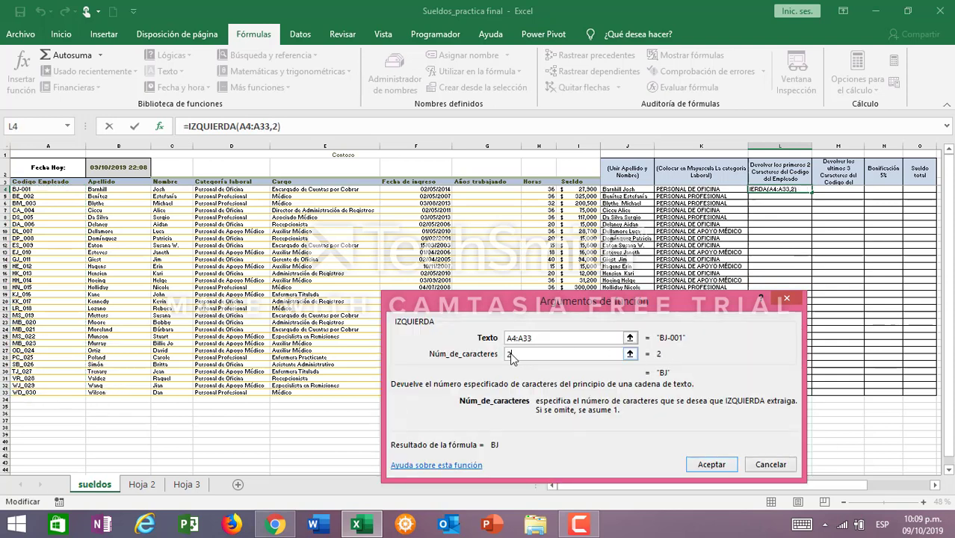
left_click(724, 468)
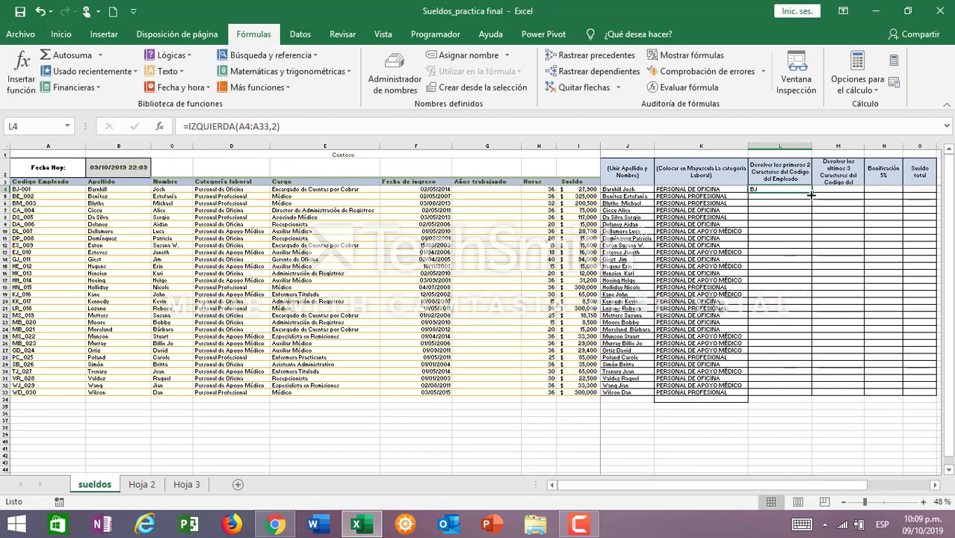
left_click_drag(811, 194, 818, 397)
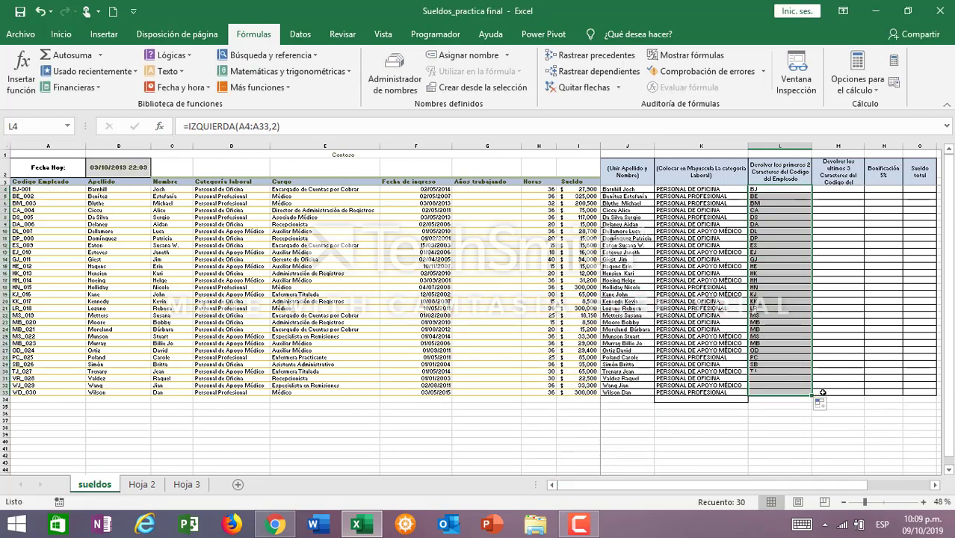
Step: Unfreeze the panes on the sueldos sheet
left_click(833, 191)
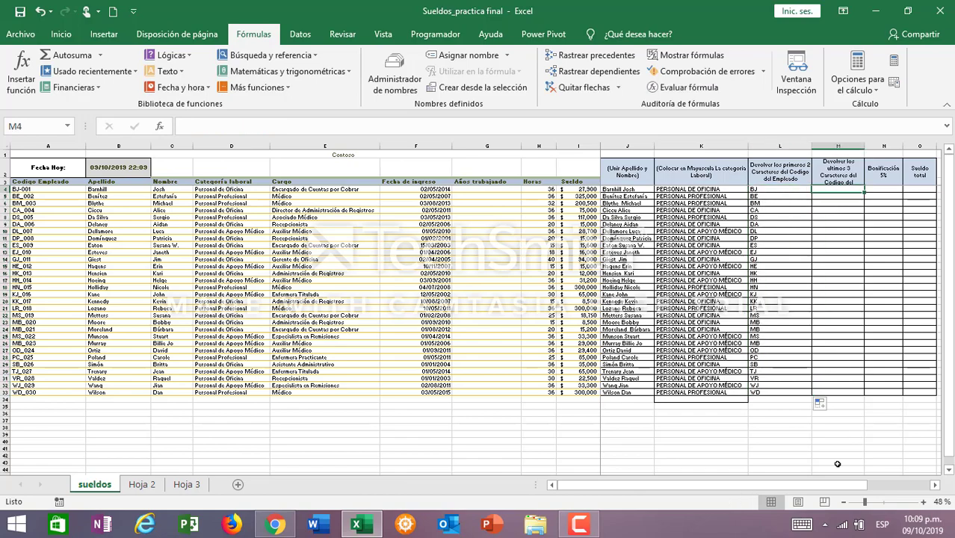
left_click(926, 502)
left_click(927, 502)
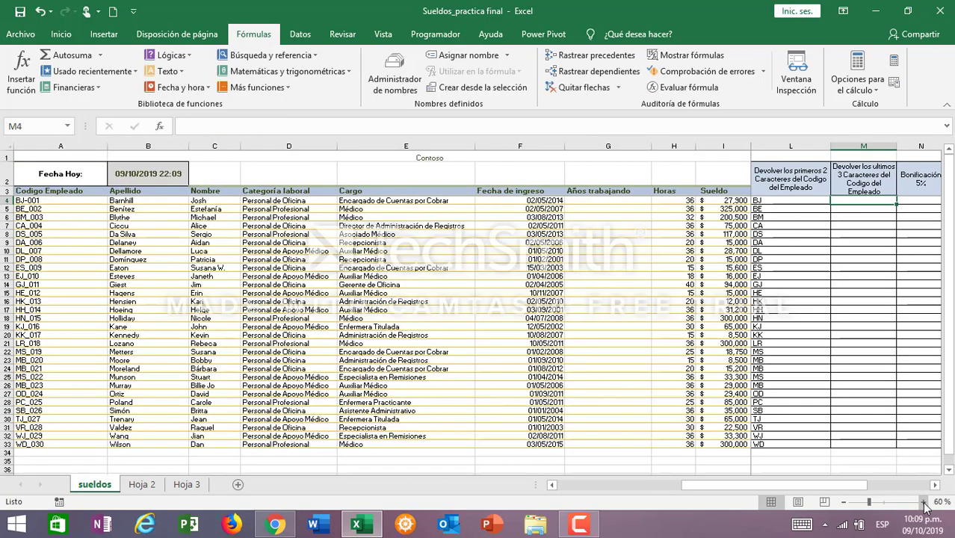
left_click(723, 209)
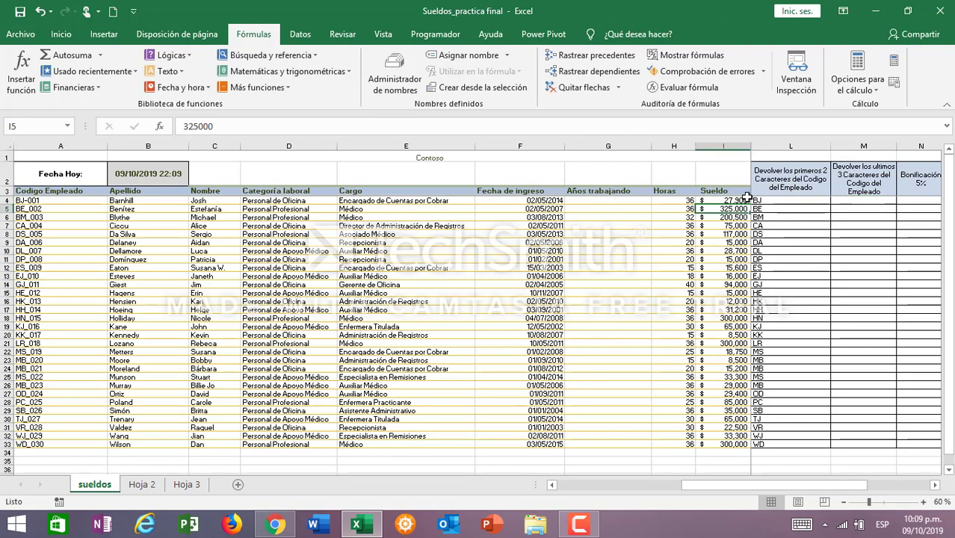
left_click(394, 37)
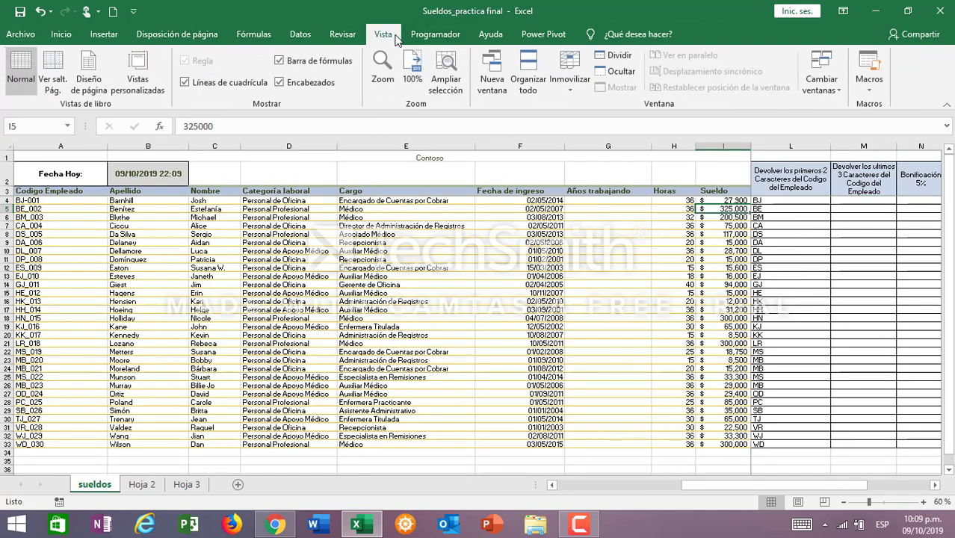
left_click(566, 97)
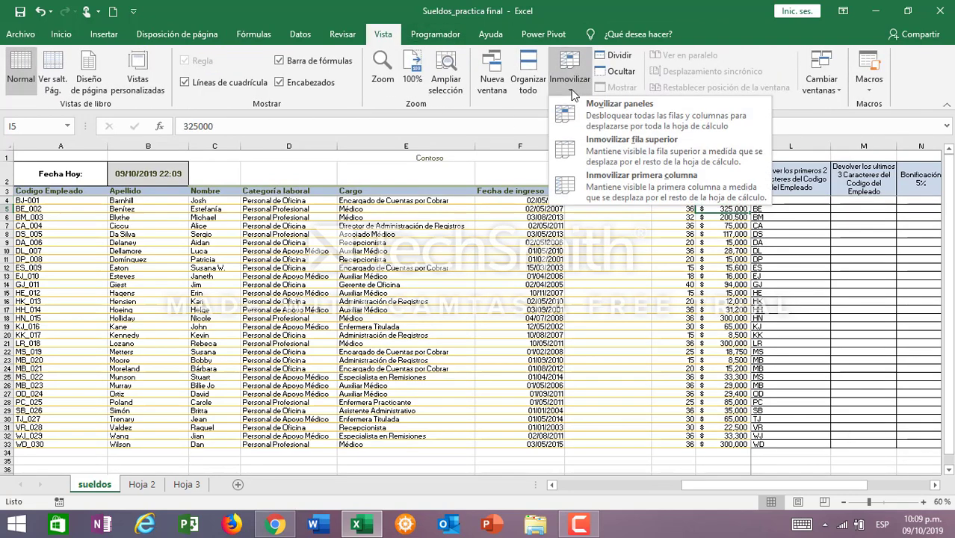
left_click(615, 110)
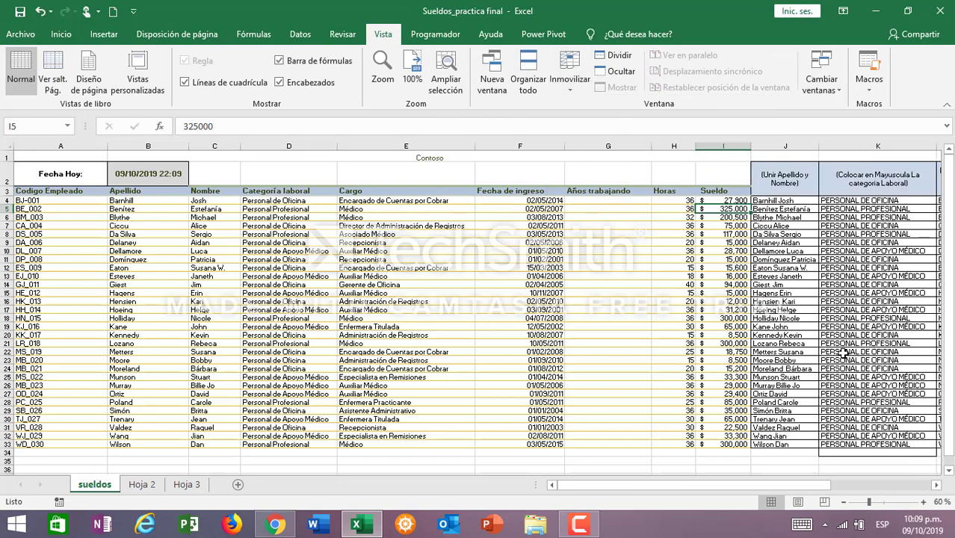
Step: Read item 6 of the manual in the browser and insert the text function DERECHA in cell M4
left_click(935, 485)
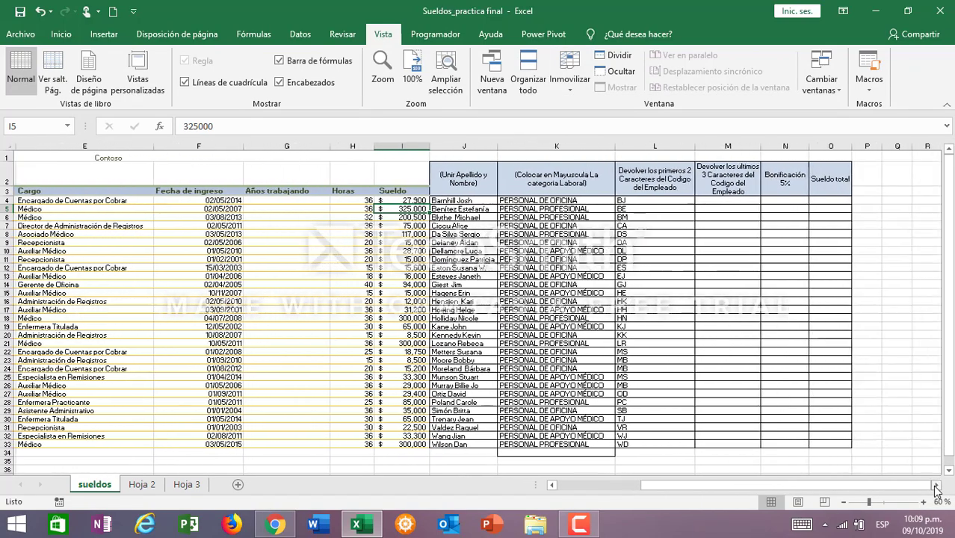
left_click(935, 485)
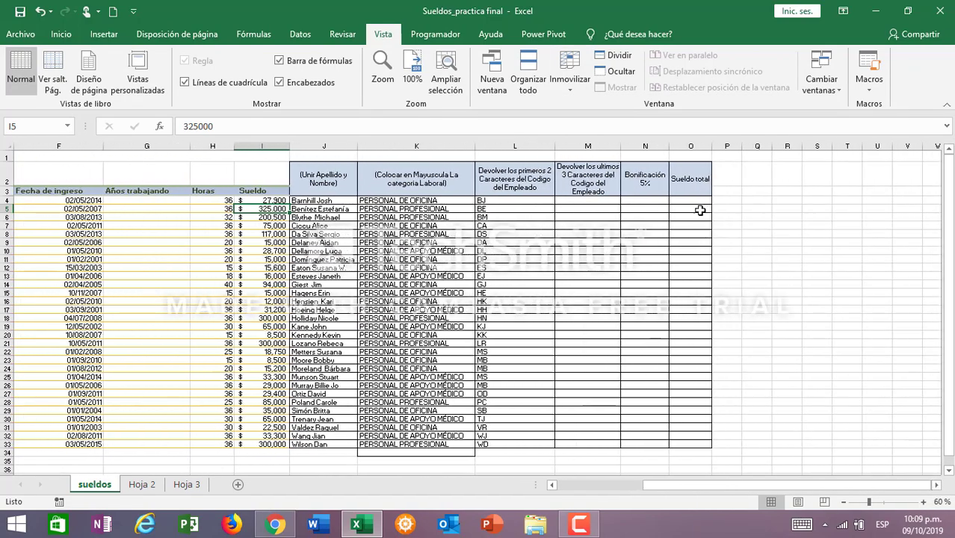
left_click(581, 200)
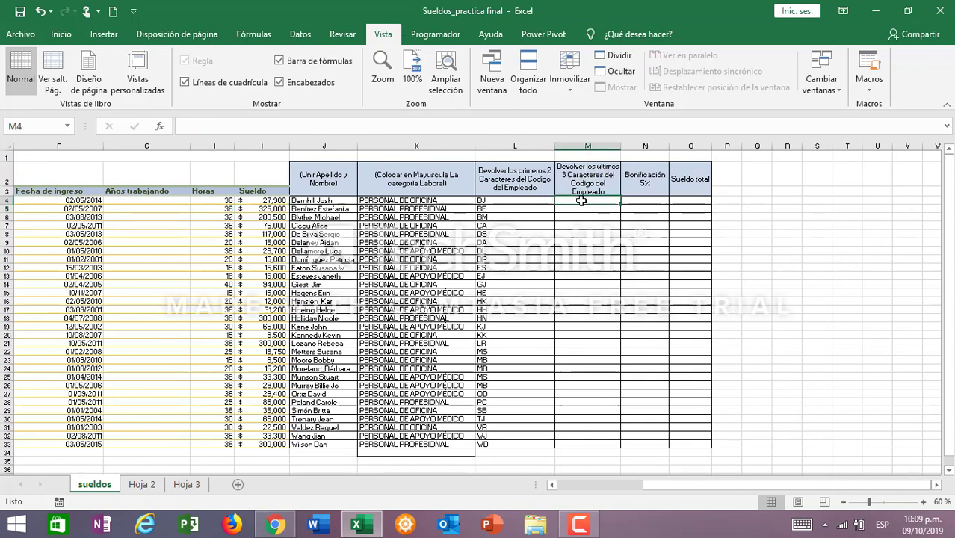
left_click(275, 525)
scroll(544, 290, "down", 5)
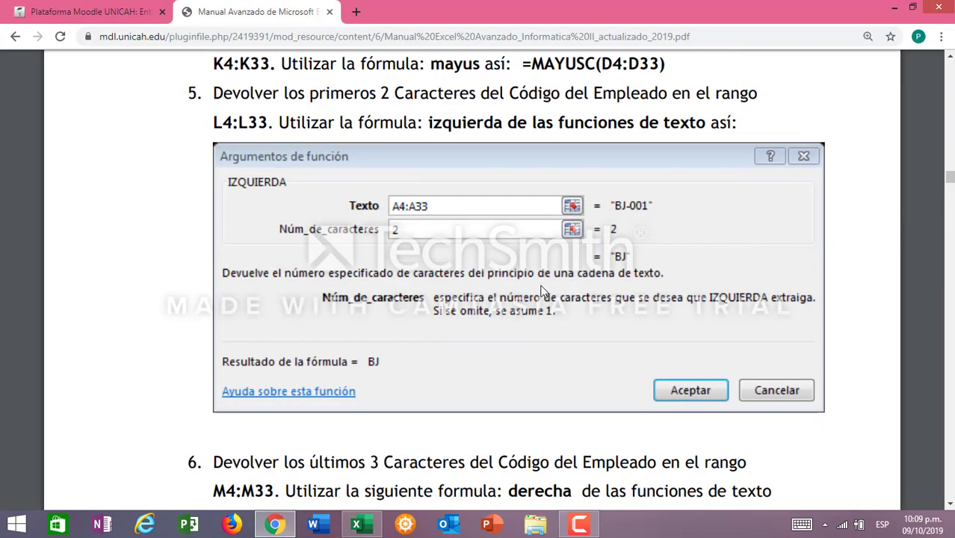
scroll(313, 233, "down", 10)
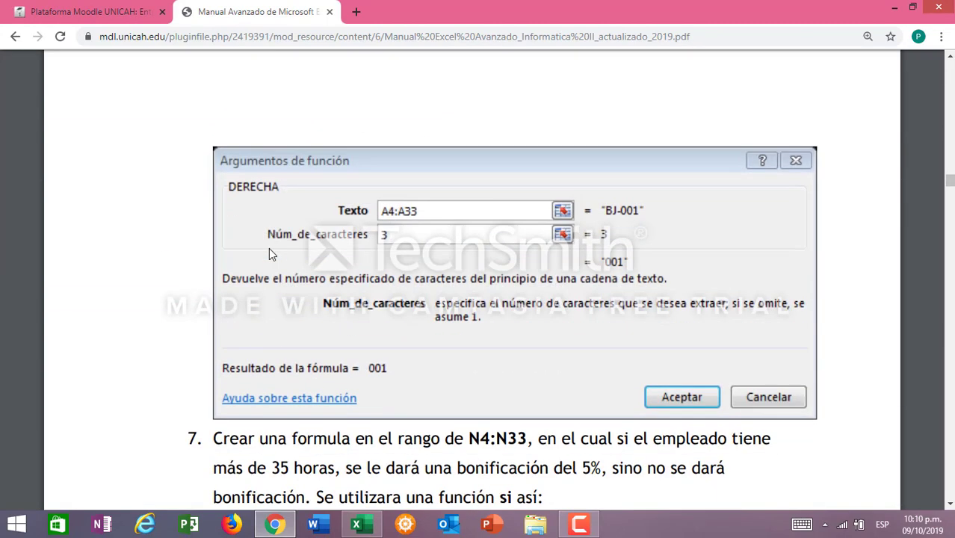
scroll(269, 249, "down", 2)
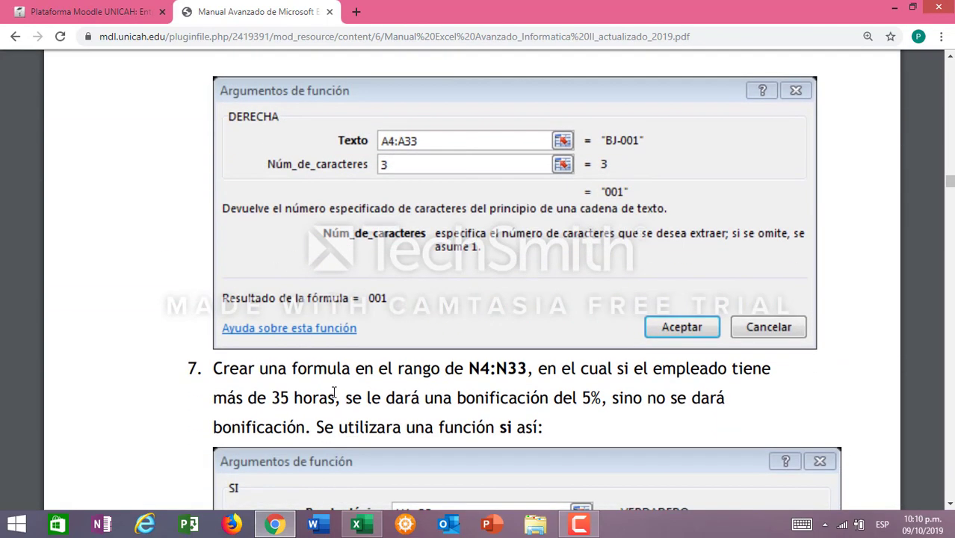
left_click(367, 520)
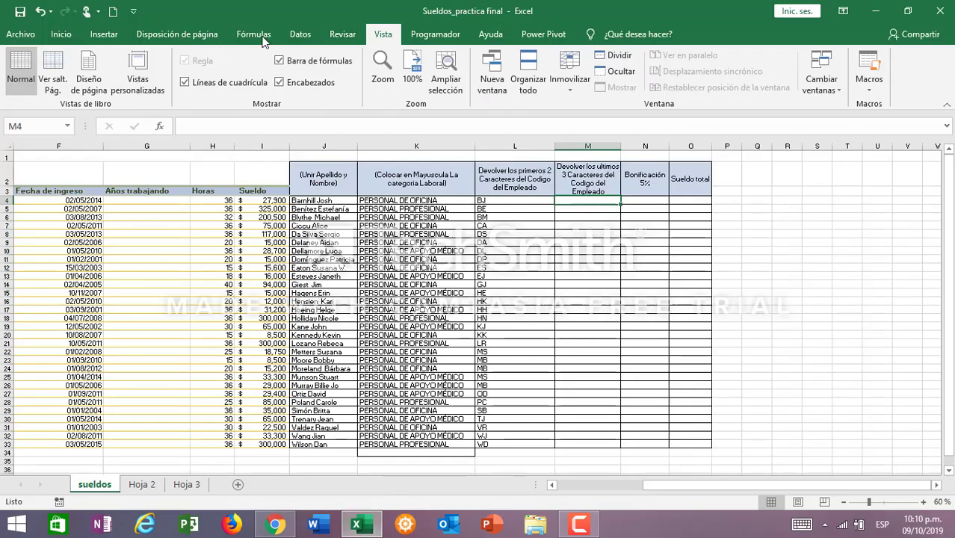
left_click(261, 38)
left_click(168, 72)
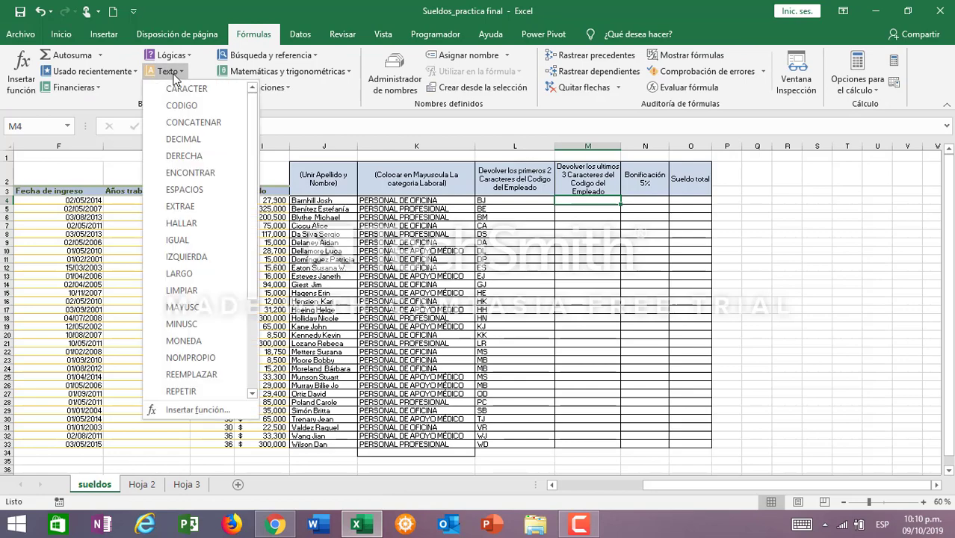
left_click(188, 156)
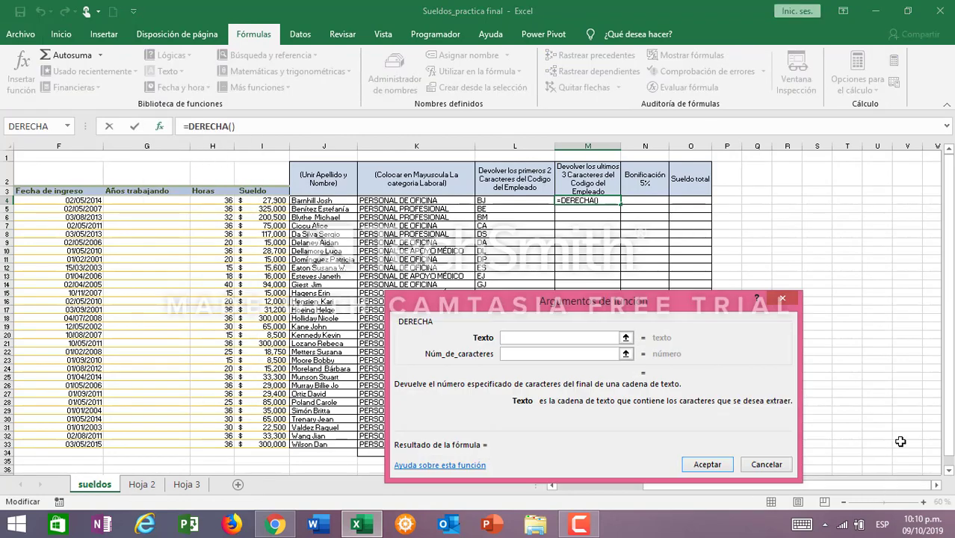
Step: Set DERECHA's text to A4:A33 and its number of characters to 3, and fill the formula down to M33
left_click_drag(835, 485, 679, 490)
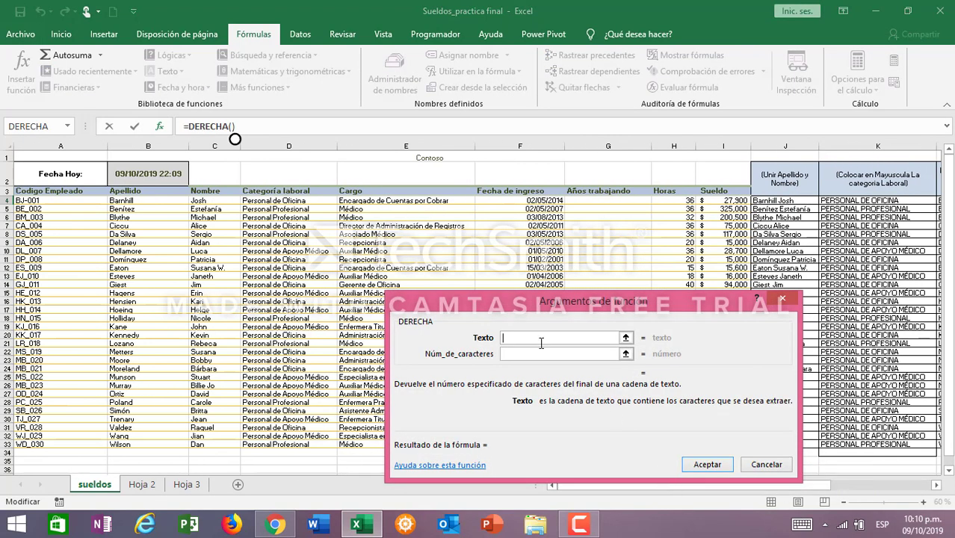
left_click(33, 201)
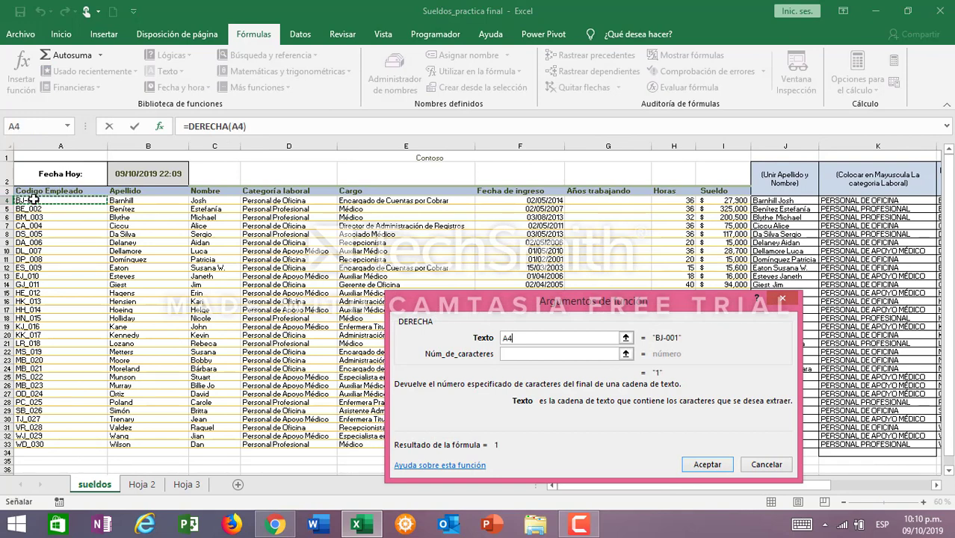
left_click_drag(33, 200, 21, 446)
left_click(523, 355)
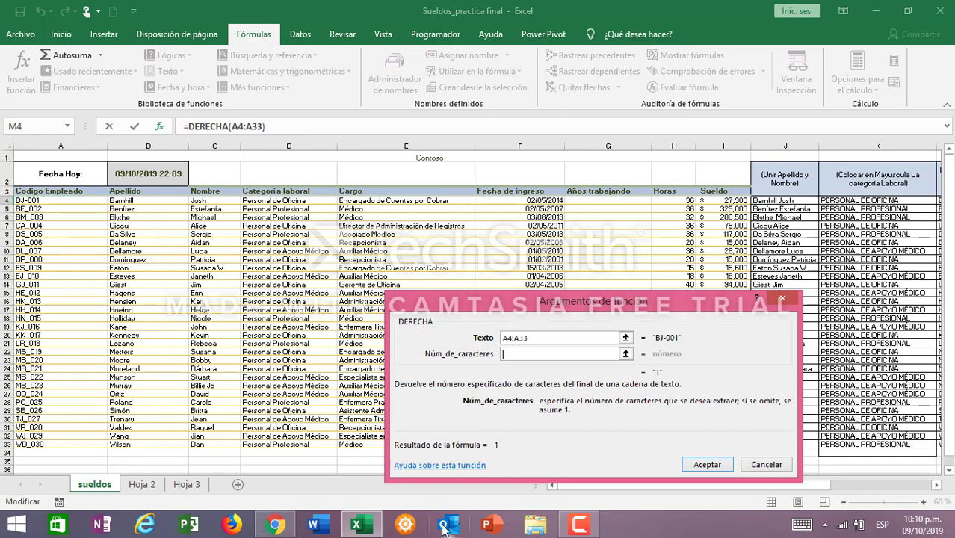
left_click(276, 525)
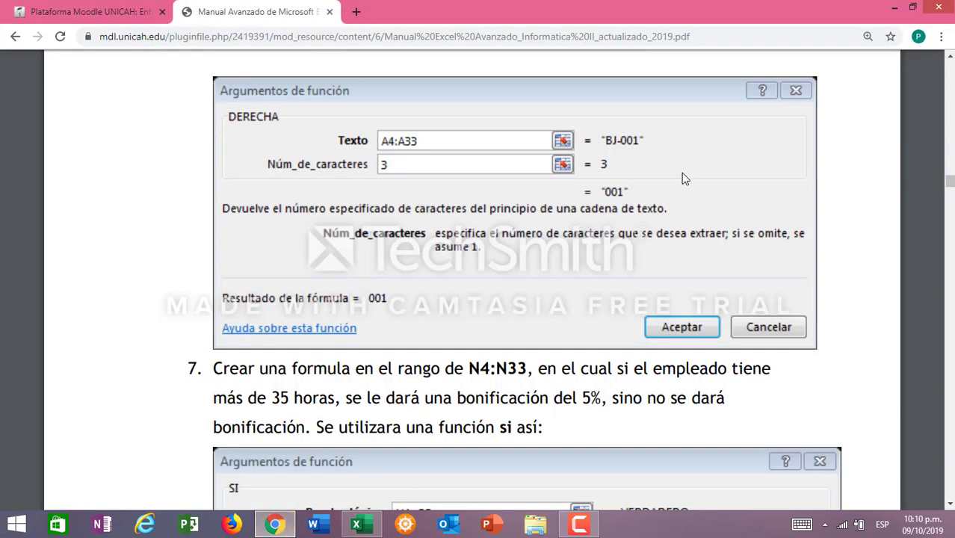
left_click(356, 525)
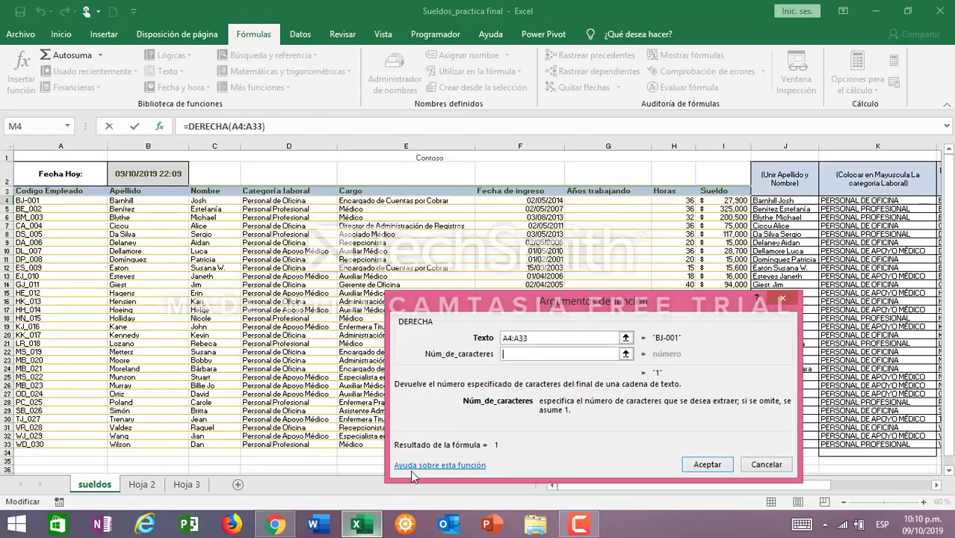
type("3")
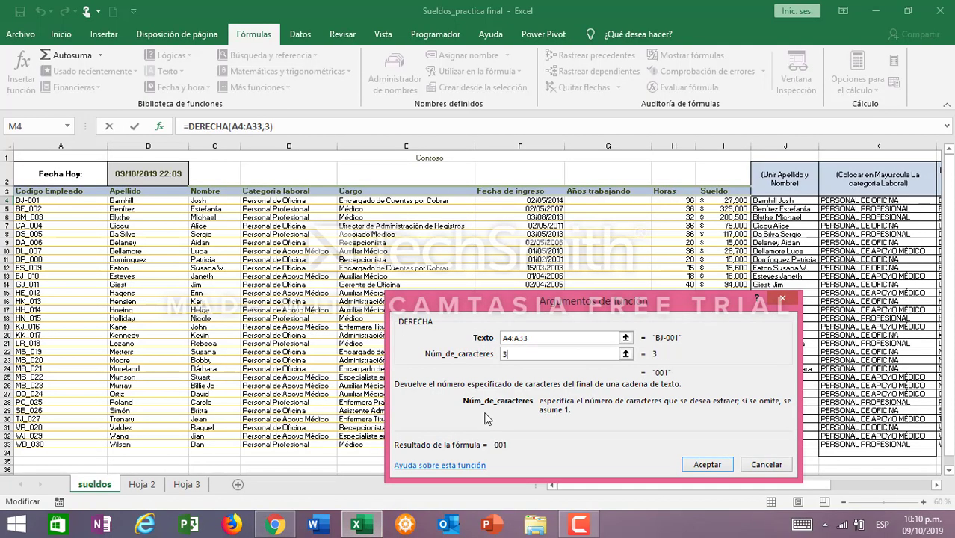
left_click(706, 464)
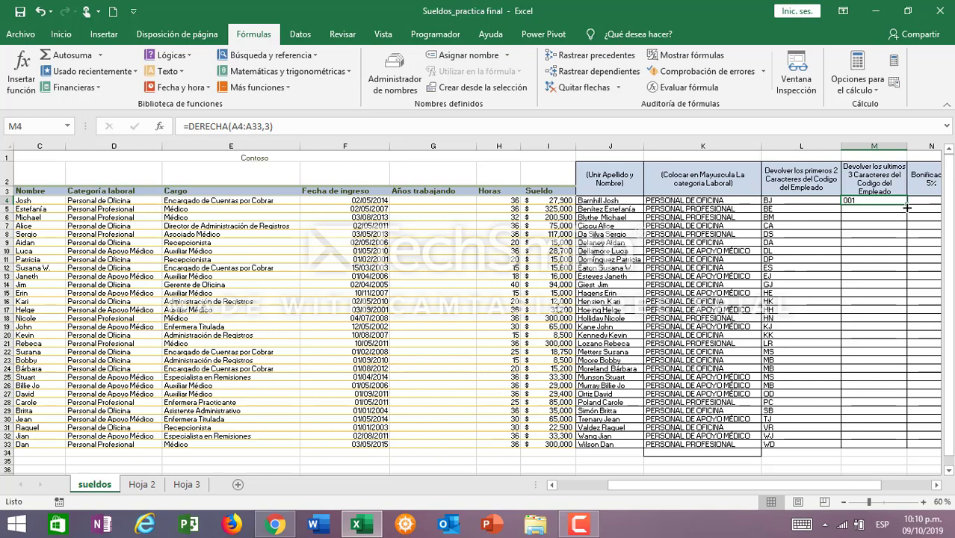
left_click_drag(906, 208, 917, 447)
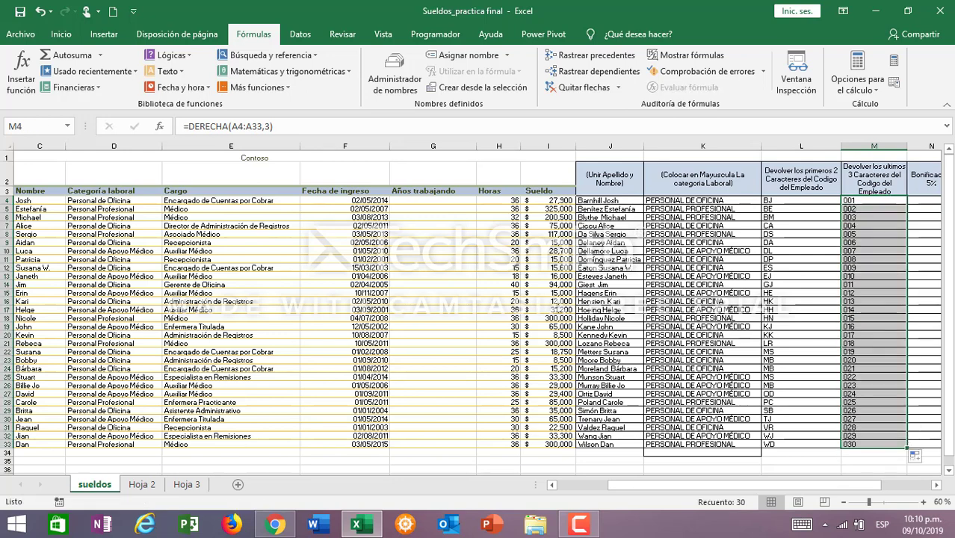
Step: Read item 7 of the manual in the browser and insert the logical function SI in cell N4
left_click(927, 208)
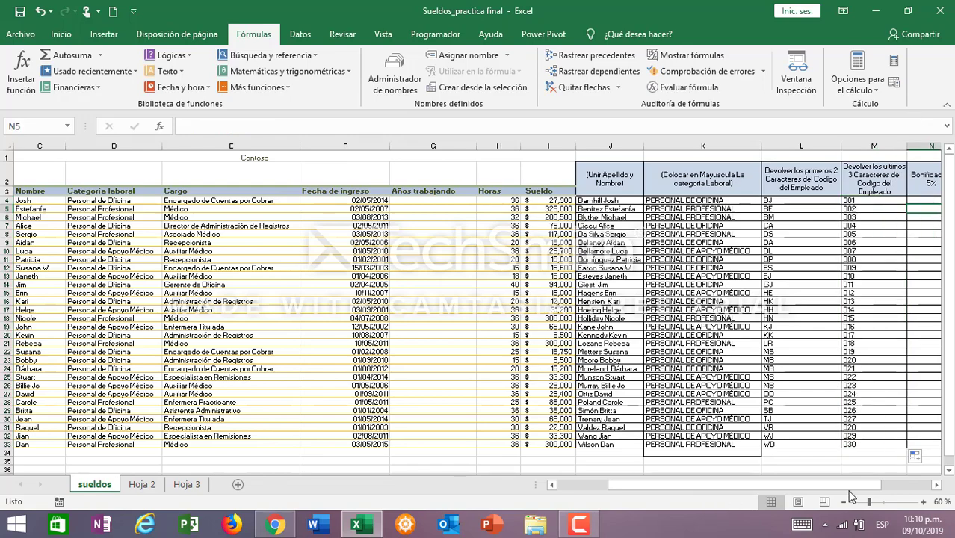
left_click(934, 486)
left_click(934, 486)
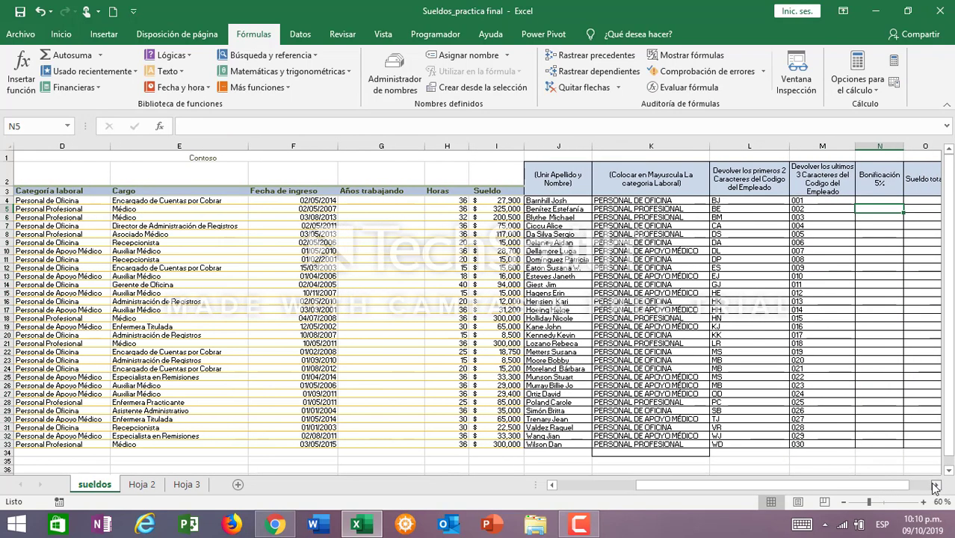
left_click(934, 485)
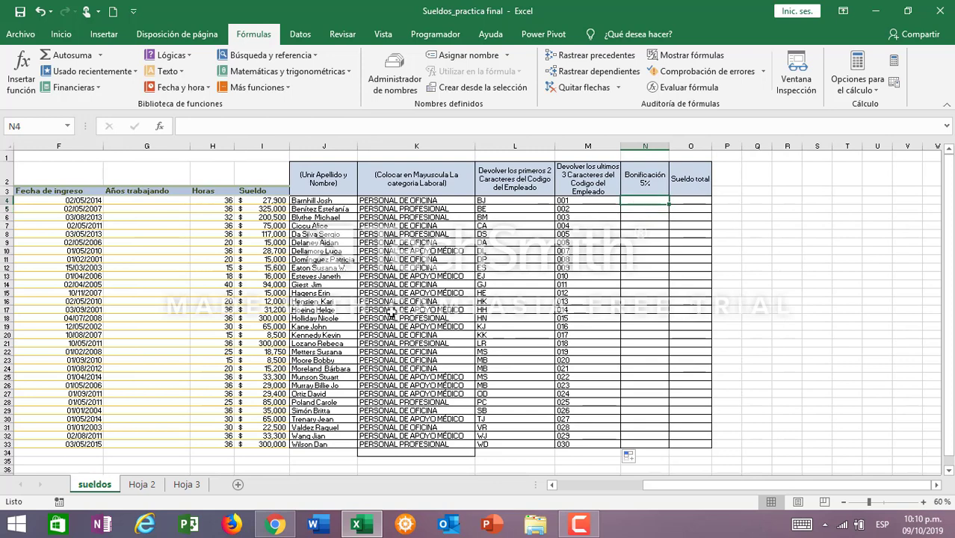
left_click(275, 525)
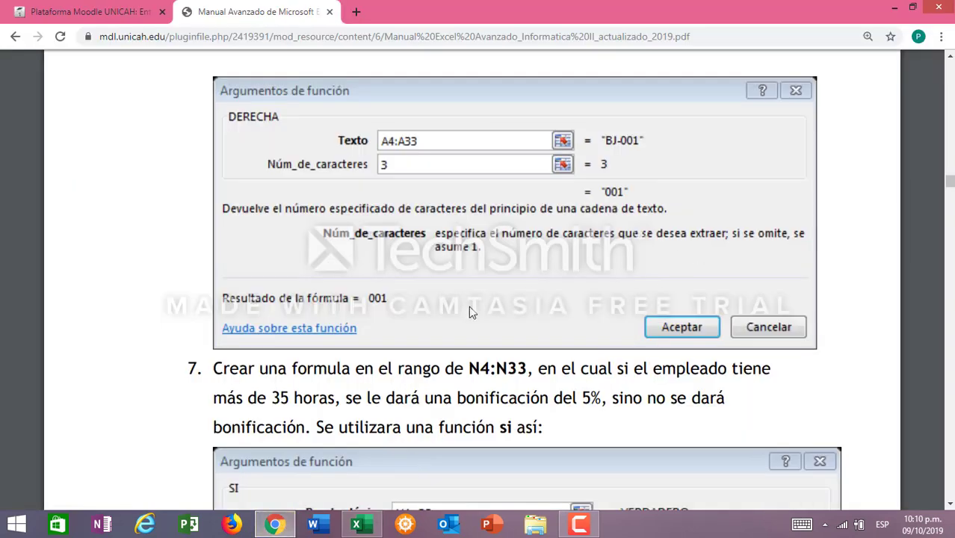
scroll(468, 305, "down", 3)
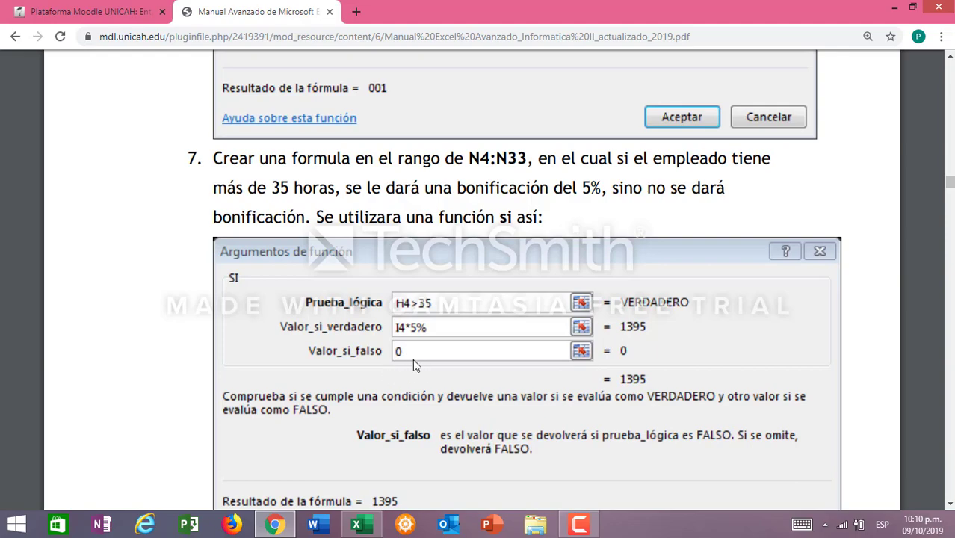
left_click(353, 527)
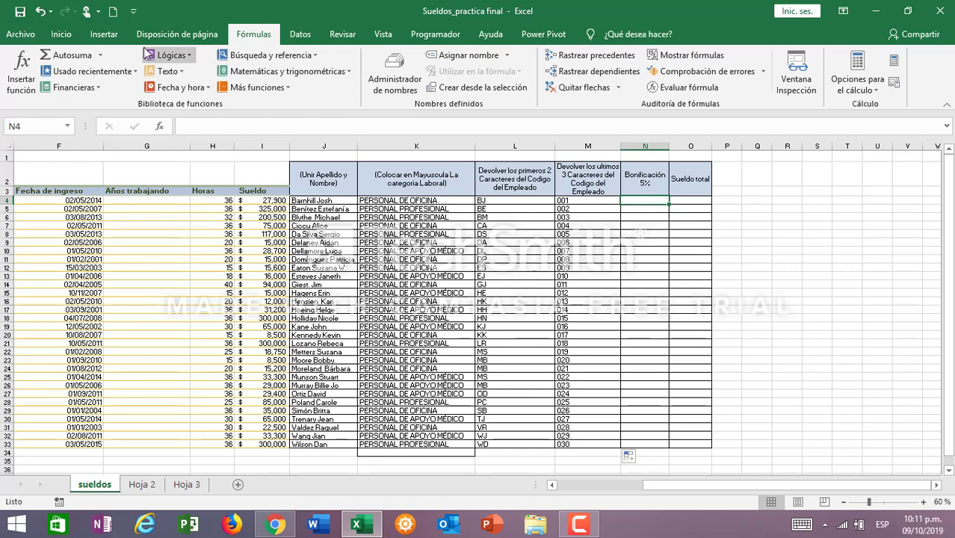
left_click(187, 56)
left_click(169, 125)
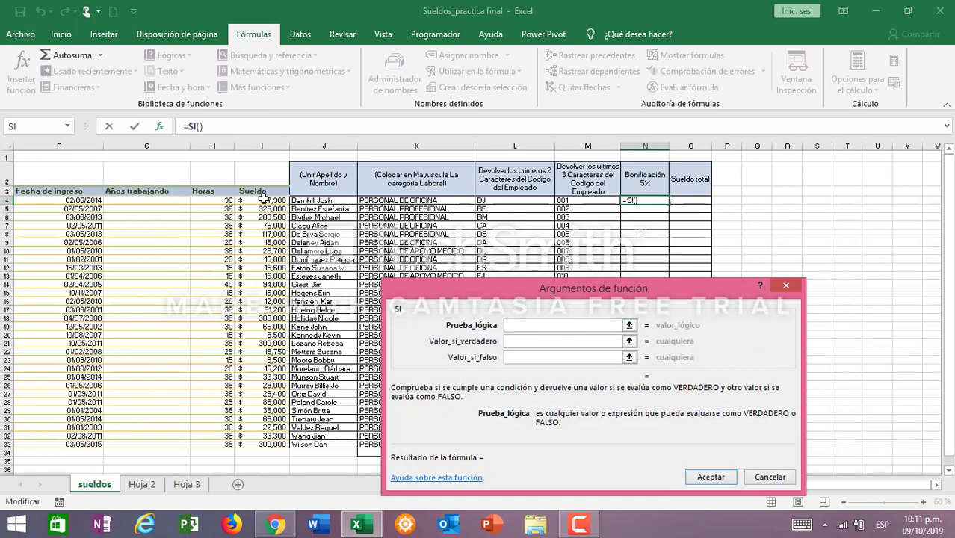
Step: Enter H4>35 as the SI function's logical test, switching the keyboard language to English for the comparison sign
left_click(213, 200)
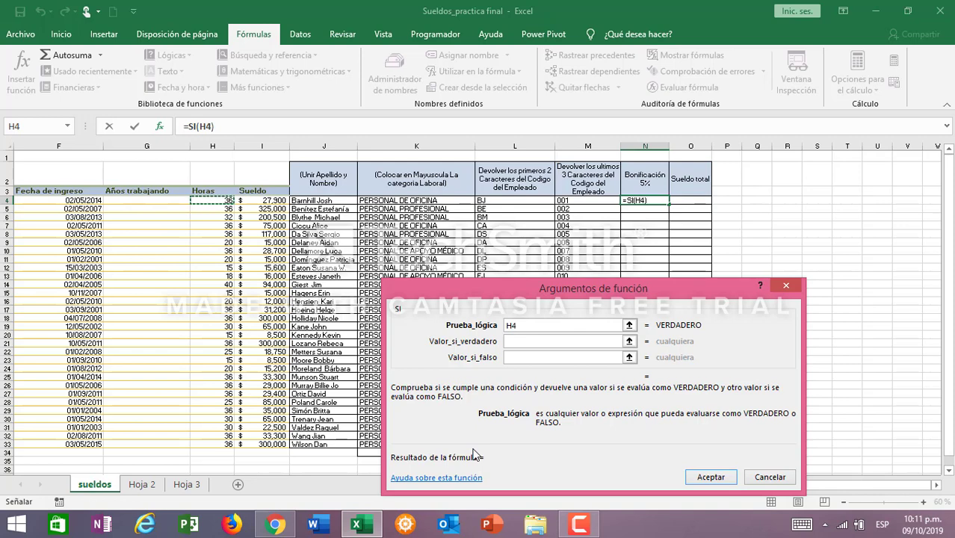
type(":")
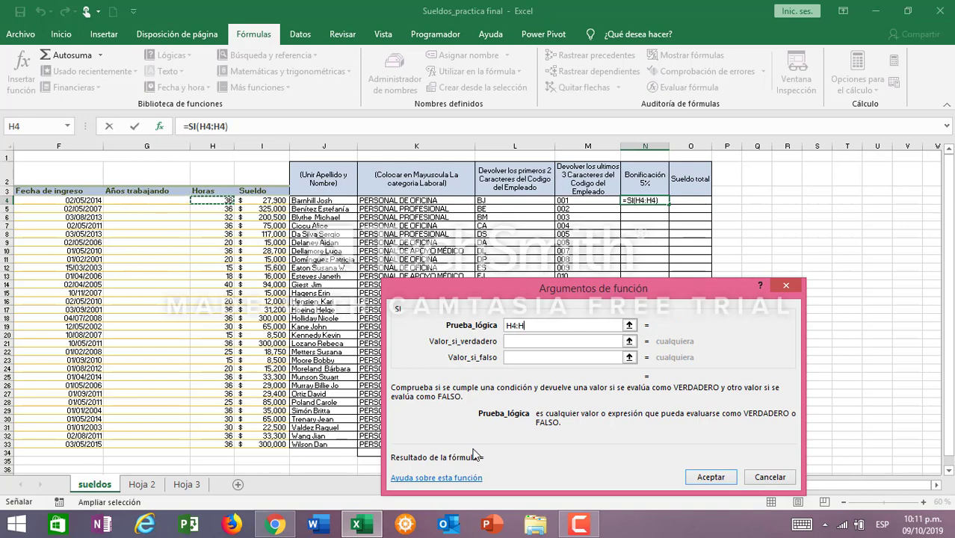
key("BackSpace")
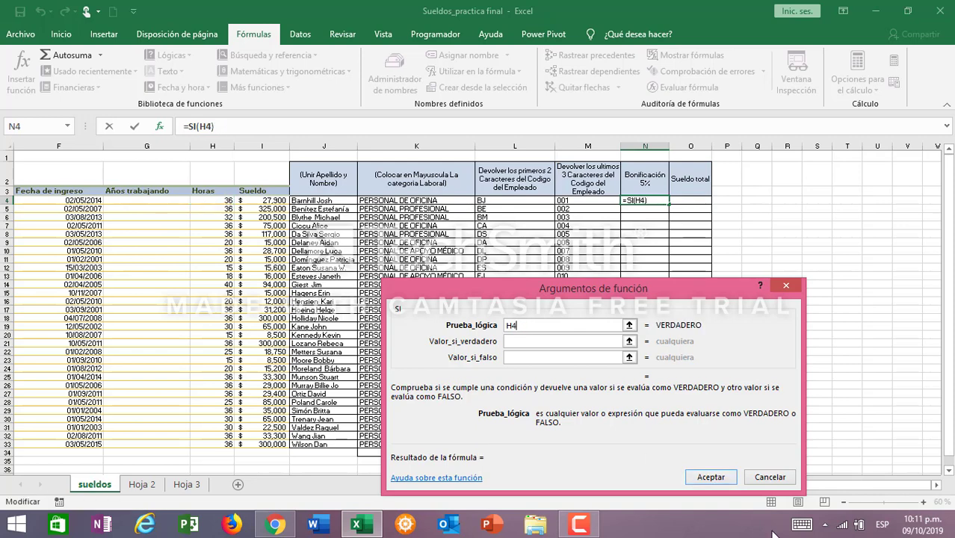
left_click(883, 523)
left_click(858, 433)
type(">")
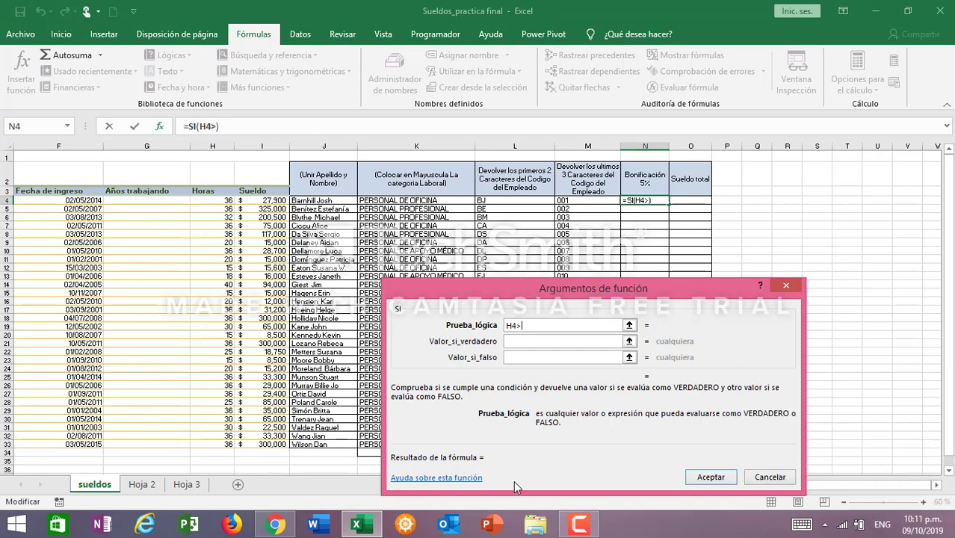
type("35")
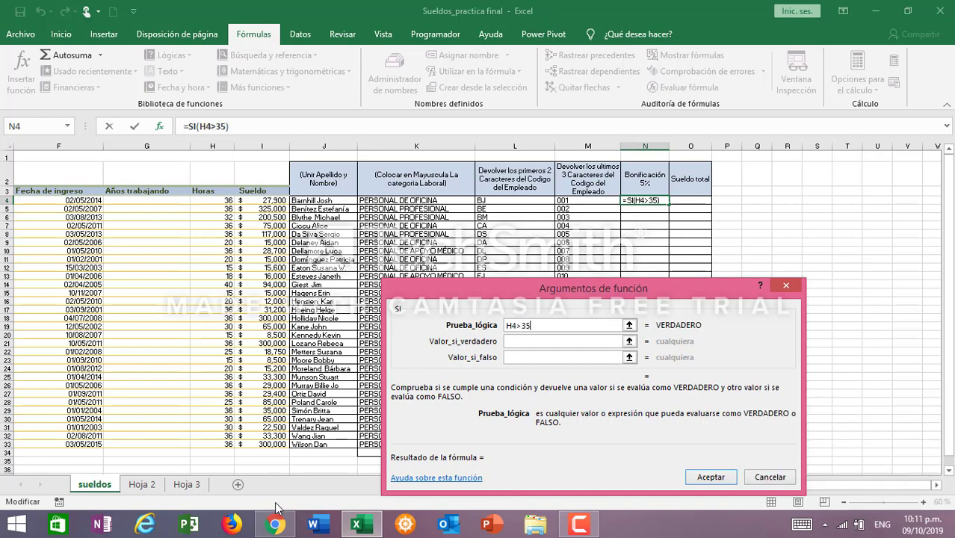
Step: Check item 7 of the manual in the browser and enter I4*5% as the SI function's value if true
left_click(277, 525)
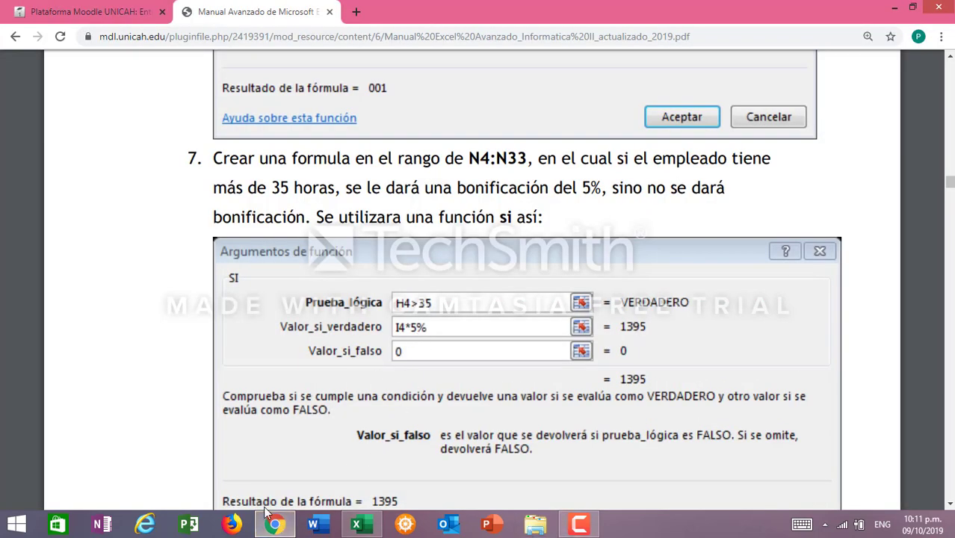
left_click(358, 526)
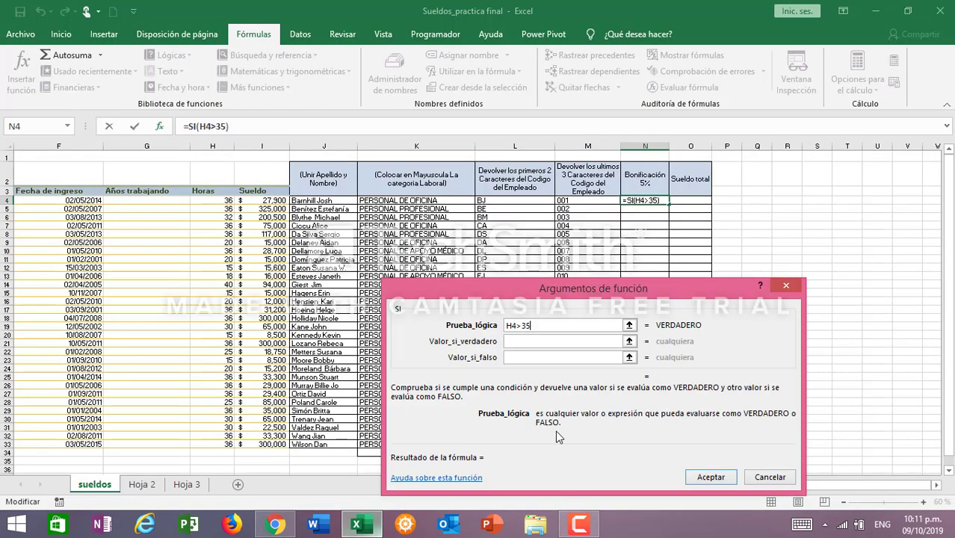
left_click(520, 342)
left_click(278, 201)
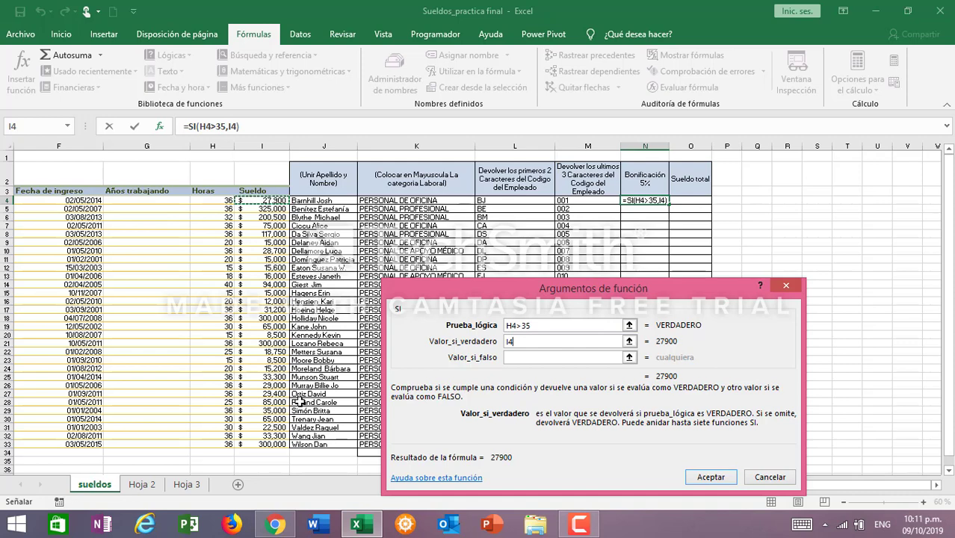
type("*")
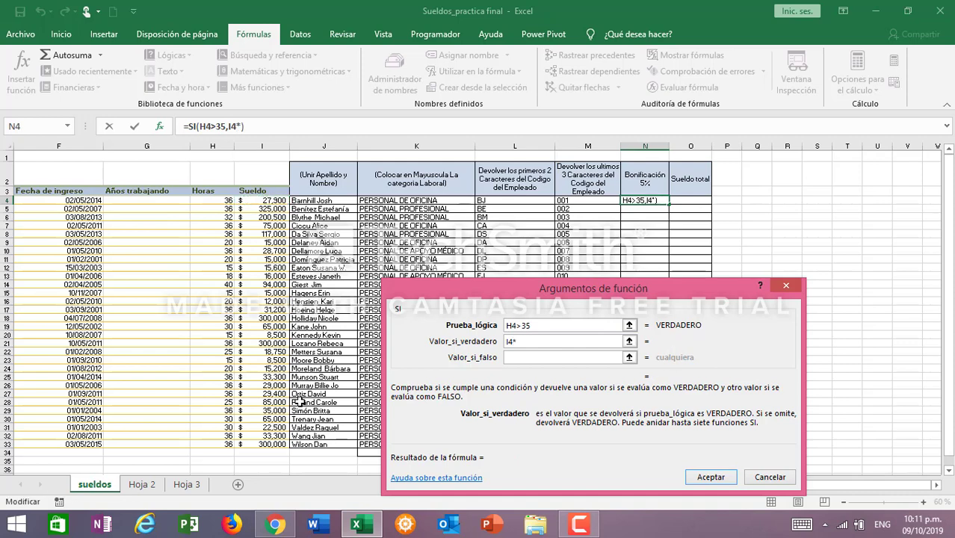
type("5%")
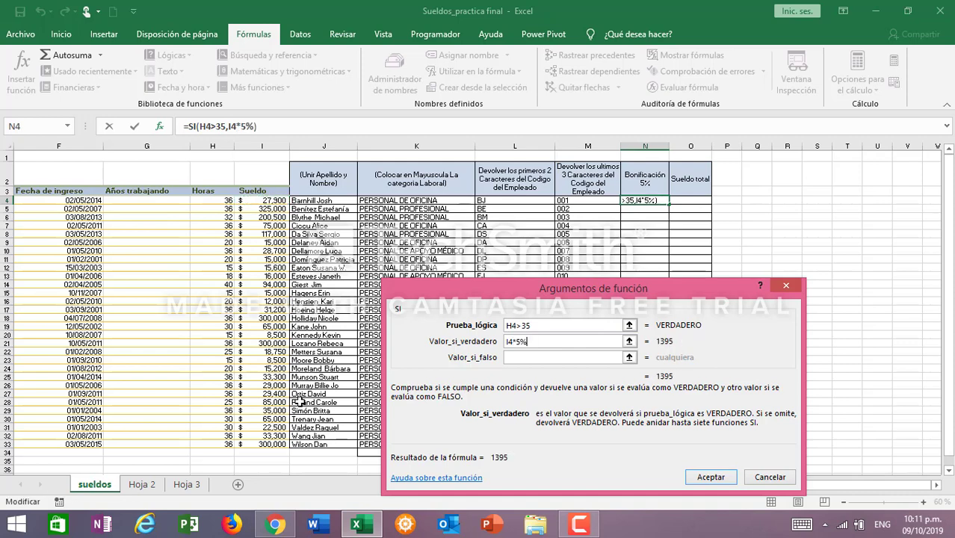
Step: Set the SI function's value if false to 0, accept it, and fill the bonus formula down to N33
left_click(509, 357)
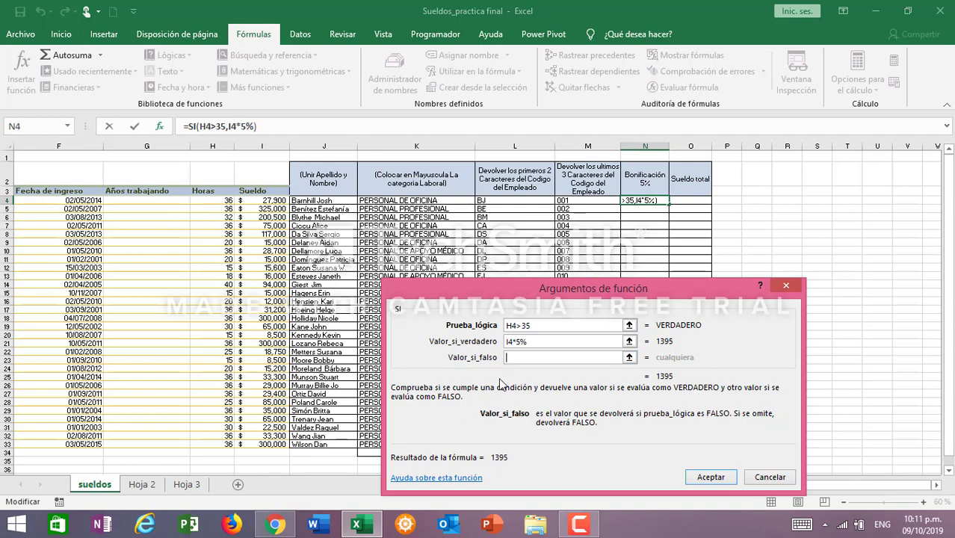
type("0")
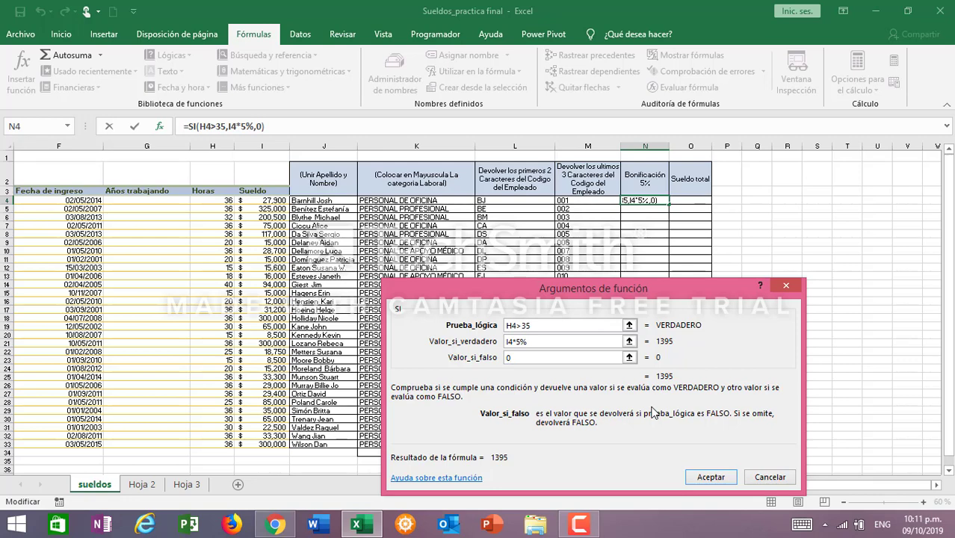
left_click(711, 477)
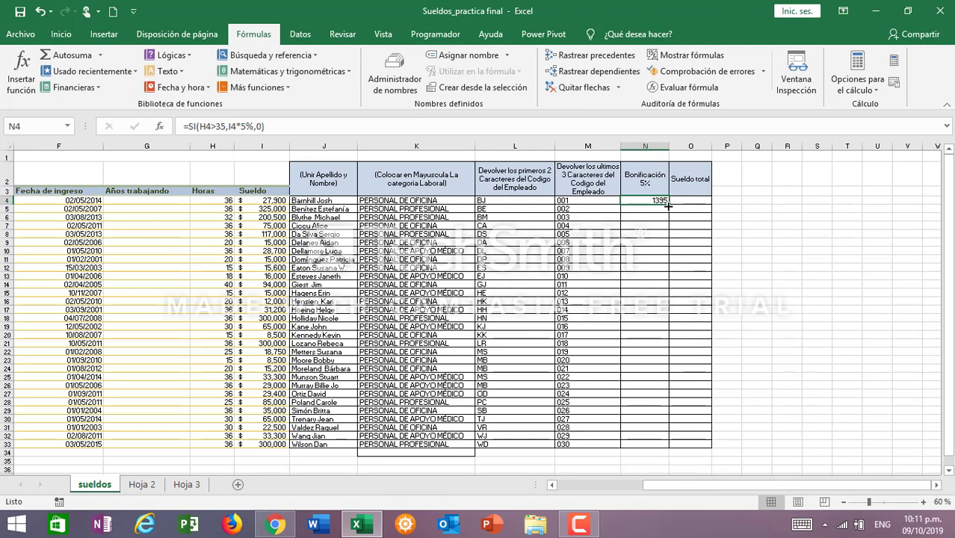
left_click_drag(668, 206, 695, 448)
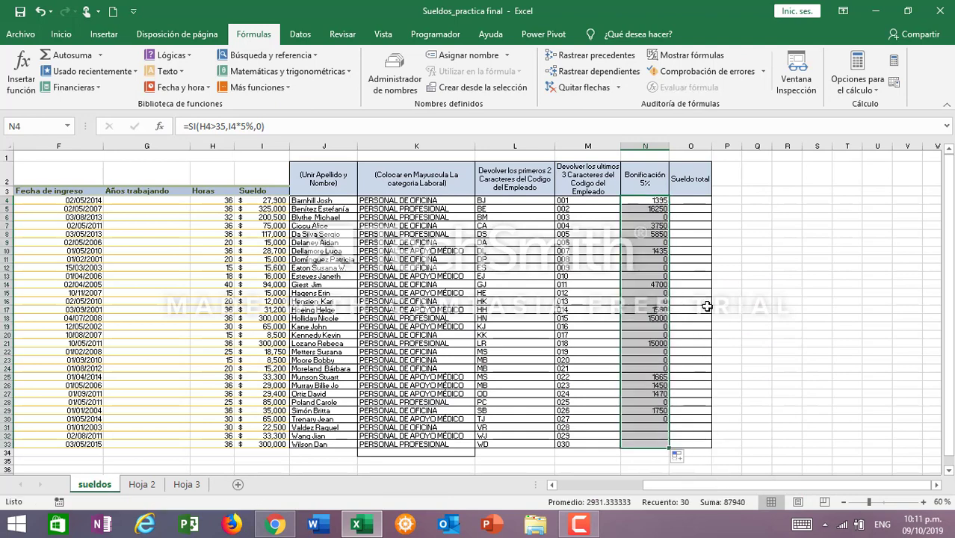
Step: Read item 8 of the manual in the browser and enter the total salary formula =I4+N4 in cell O4
left_click(691, 200)
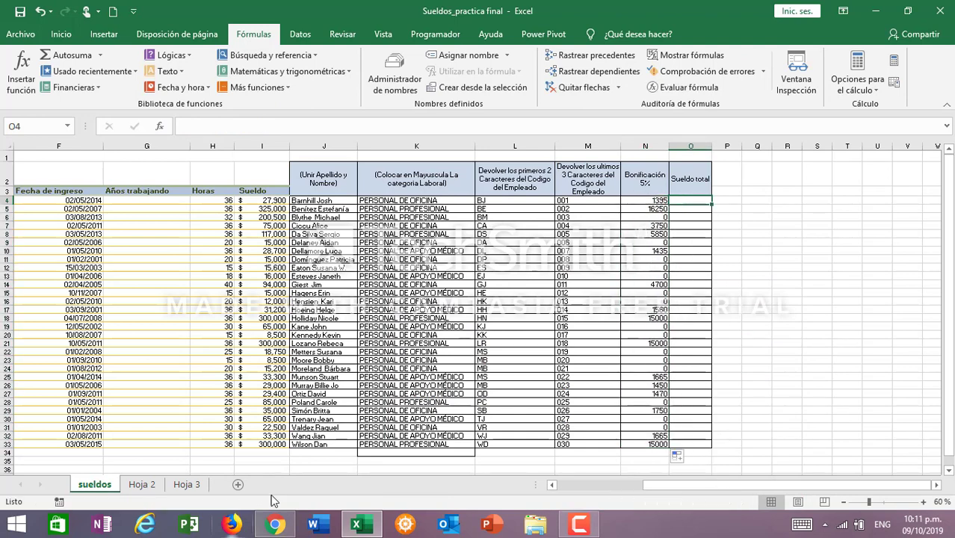
left_click(275, 524)
scroll(606, 296, "down", 5)
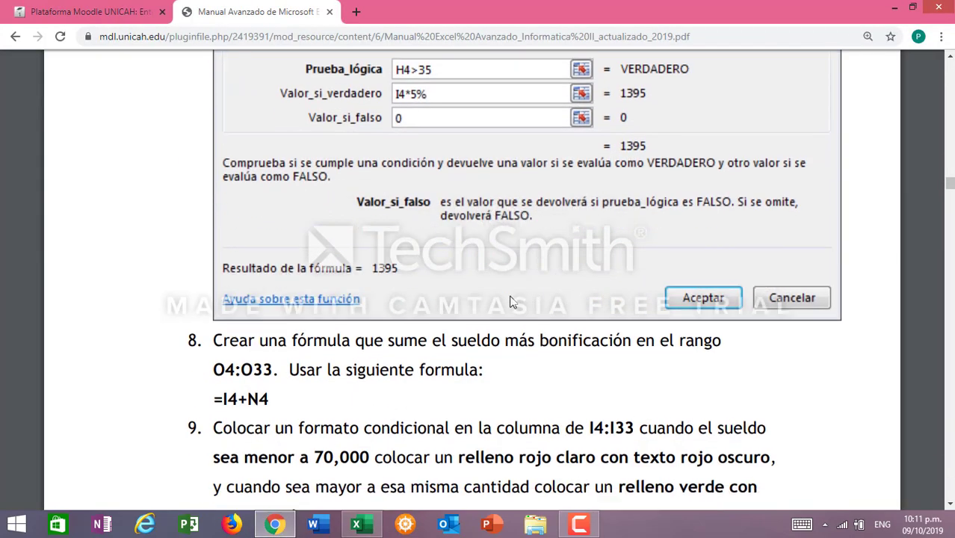
scroll(512, 302, "down", 3)
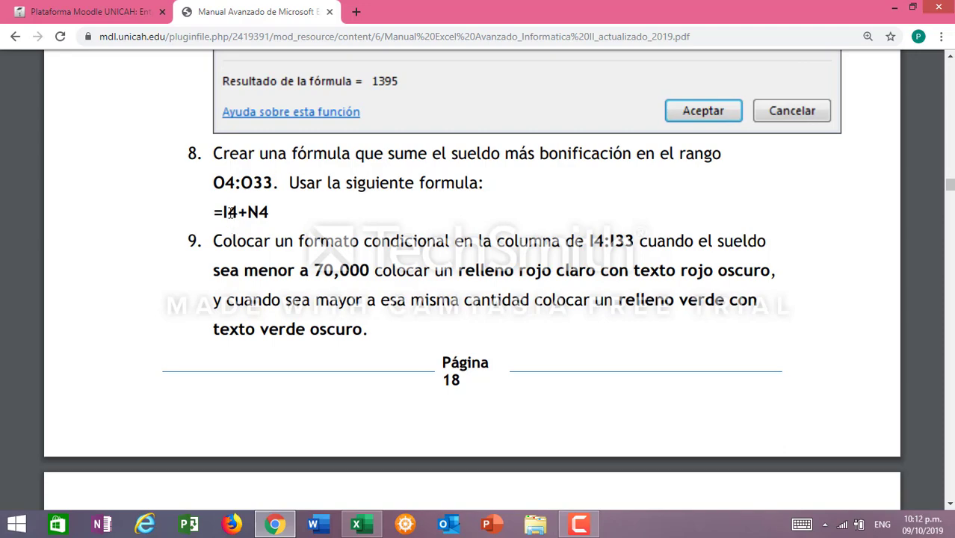
left_click(357, 524)
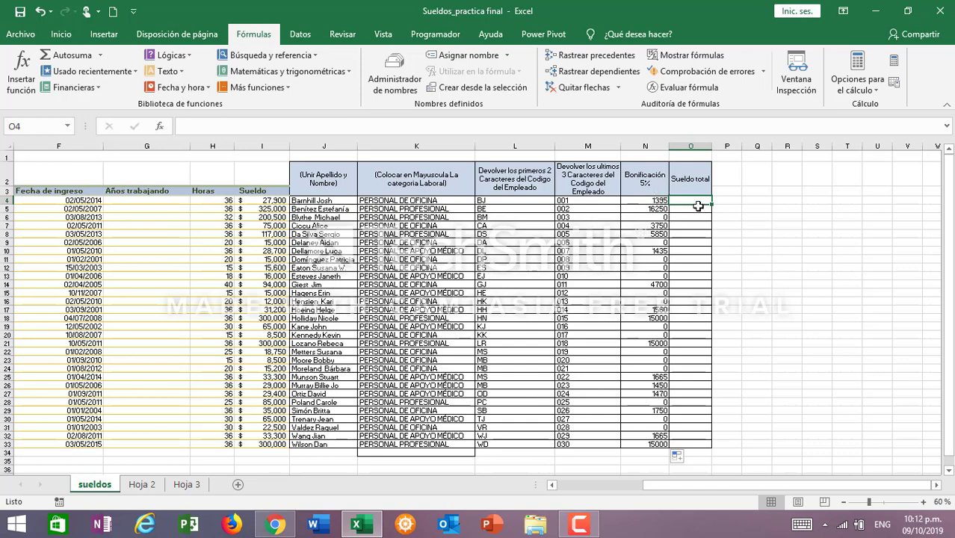
type("=")
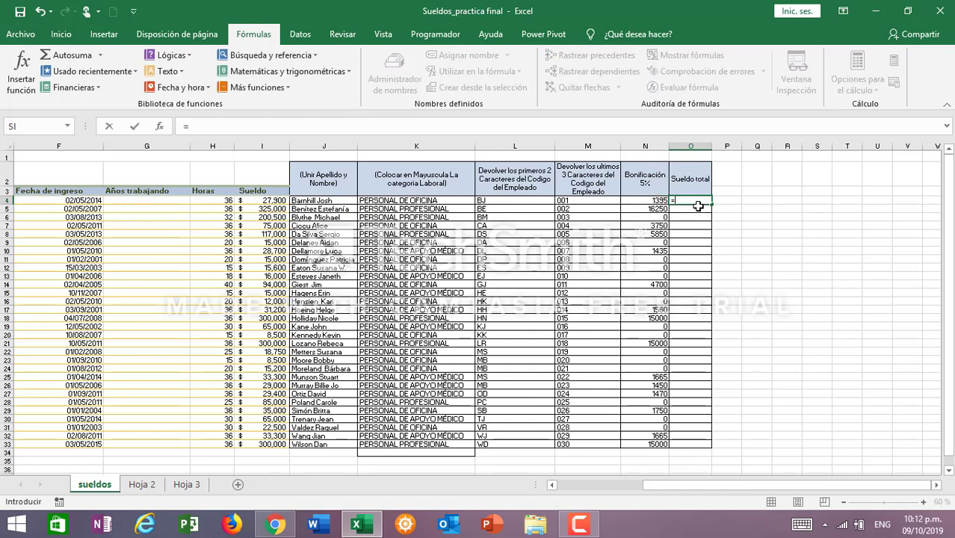
left_click(272, 203)
type("+")
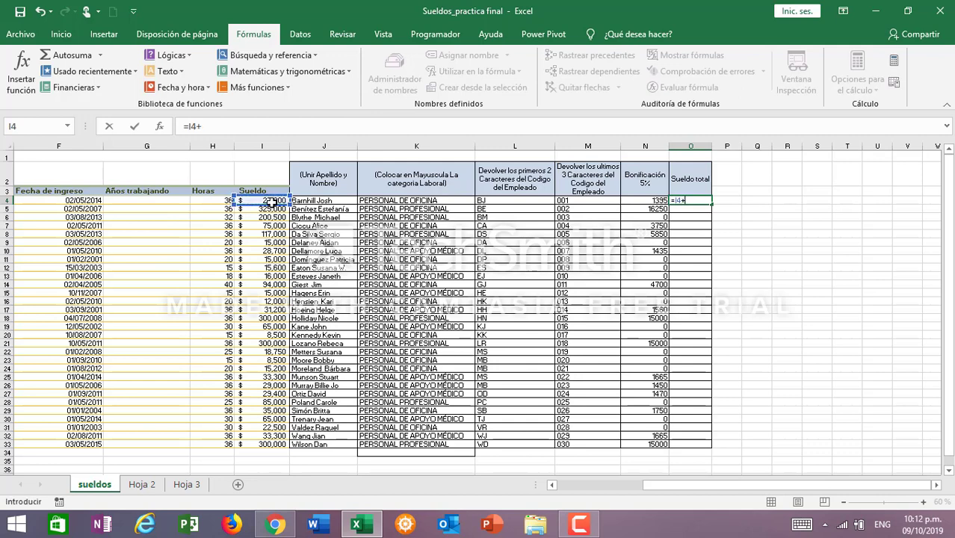
left_click(640, 202)
key("Return")
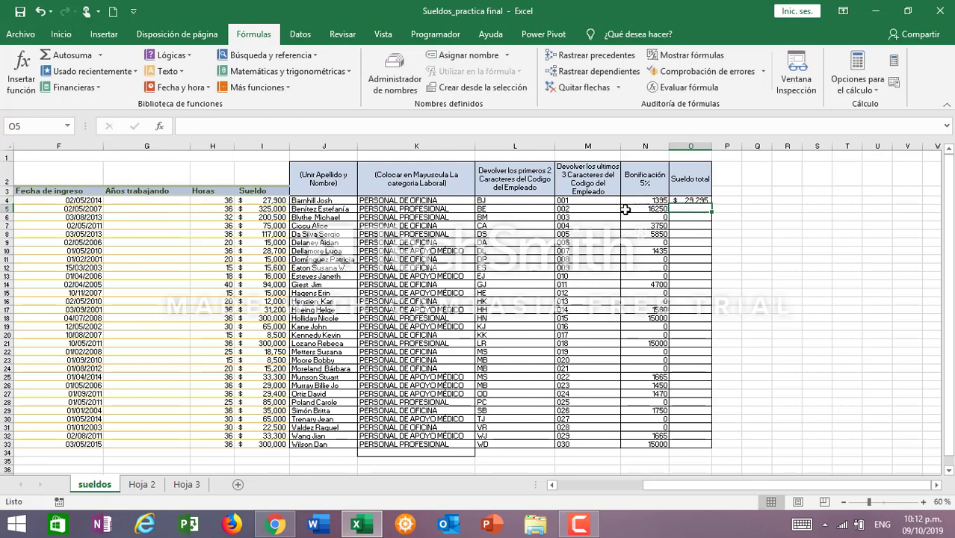
Step: Fill the total salary formula from O4 down to O33 and widen column O to about 16.6
left_click(690, 201)
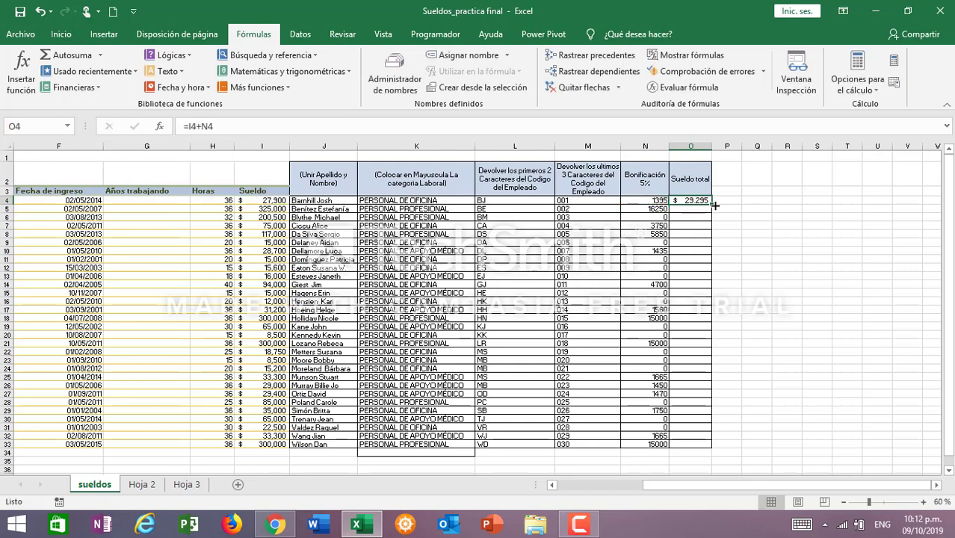
left_click_drag(704, 201, 720, 451)
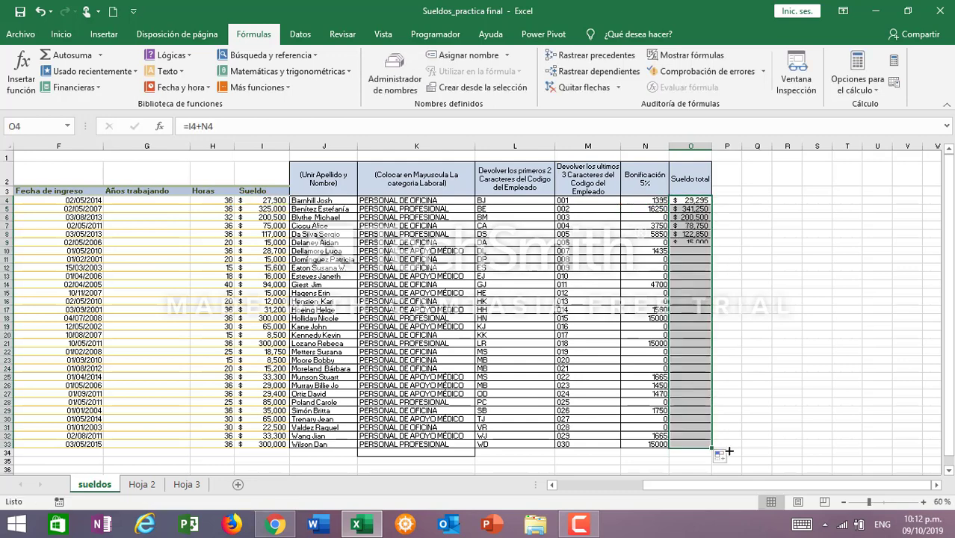
left_click_drag(709, 145, 727, 145)
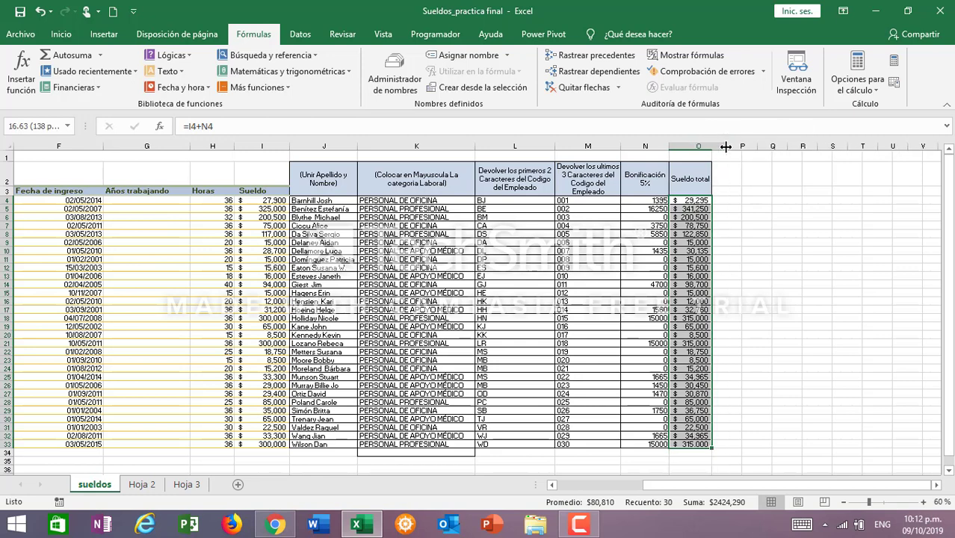
left_click(541, 343)
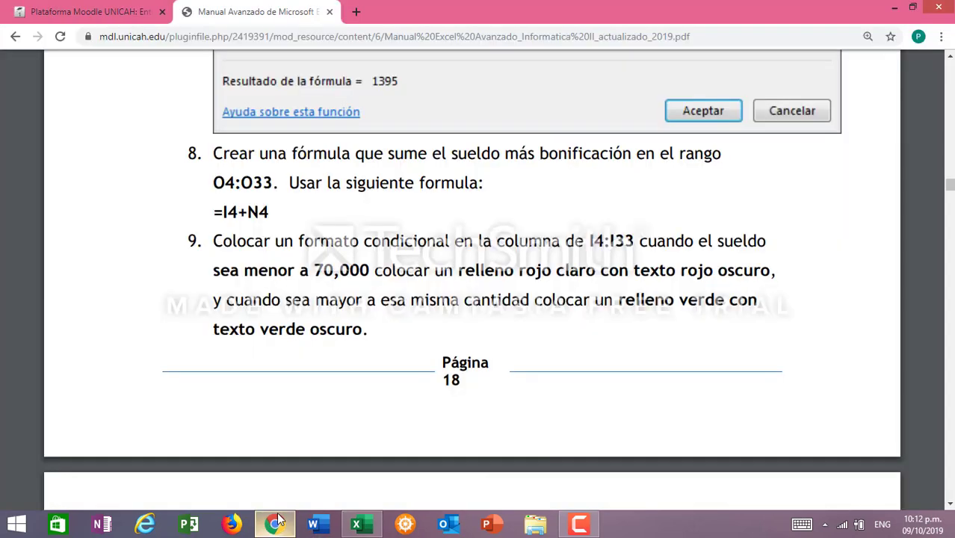
Step: Read item 9 of the manual in the browser, select the salaries in I4:I33, and widen column I slightly
left_click(275, 524)
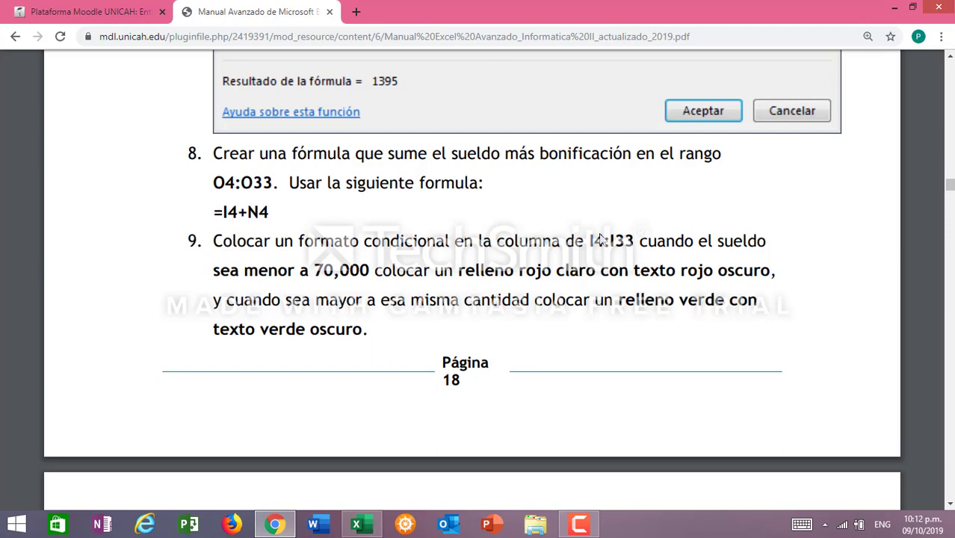
left_click(357, 524)
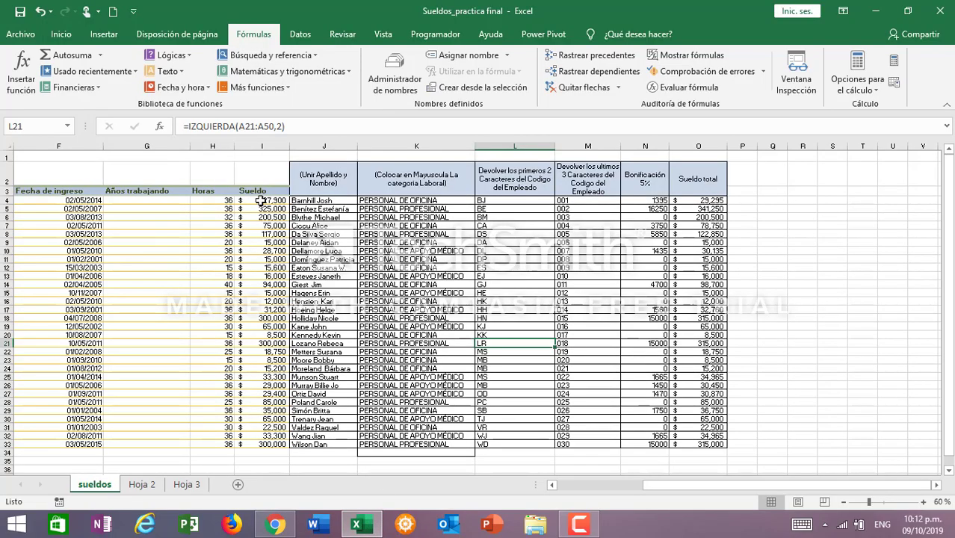
left_click_drag(260, 200, 252, 444)
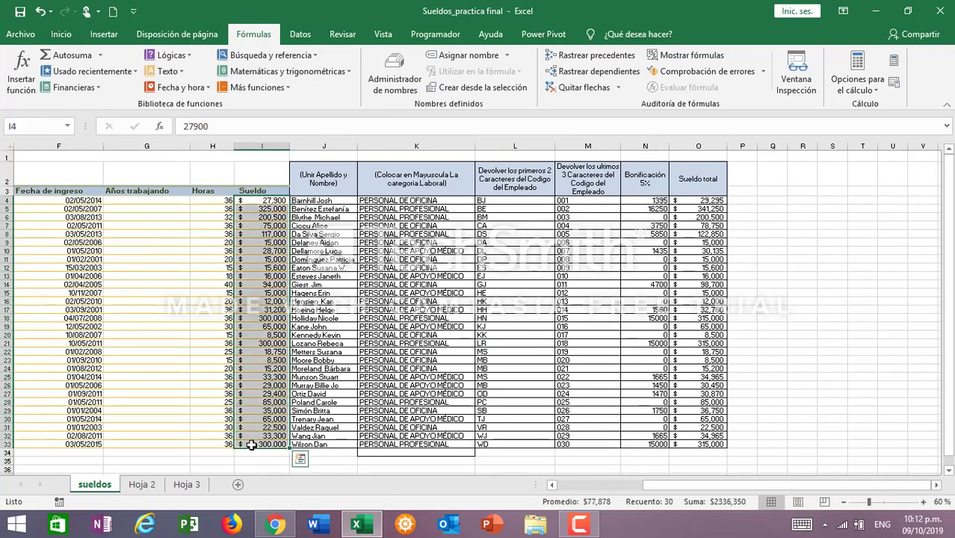
left_click_drag(290, 142, 310, 143)
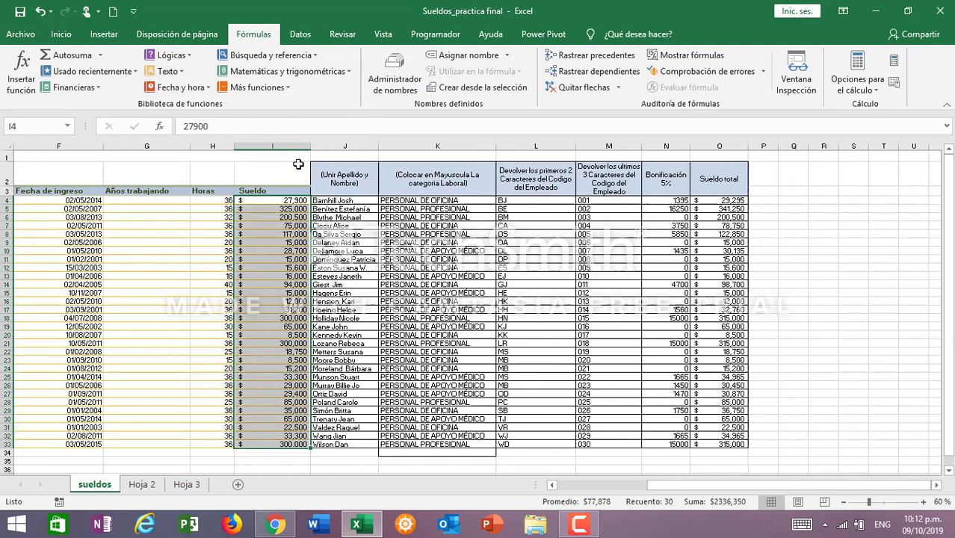
Step: Recheck item 9 of the manual in the browser and look over Excel's conditional formatting rules for highlighting cells
left_click(275, 524)
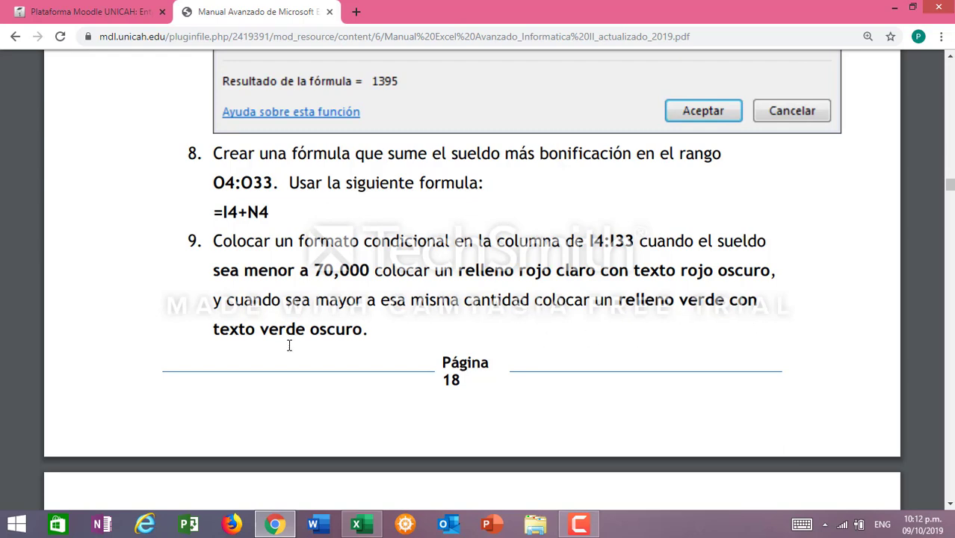
left_click(379, 529)
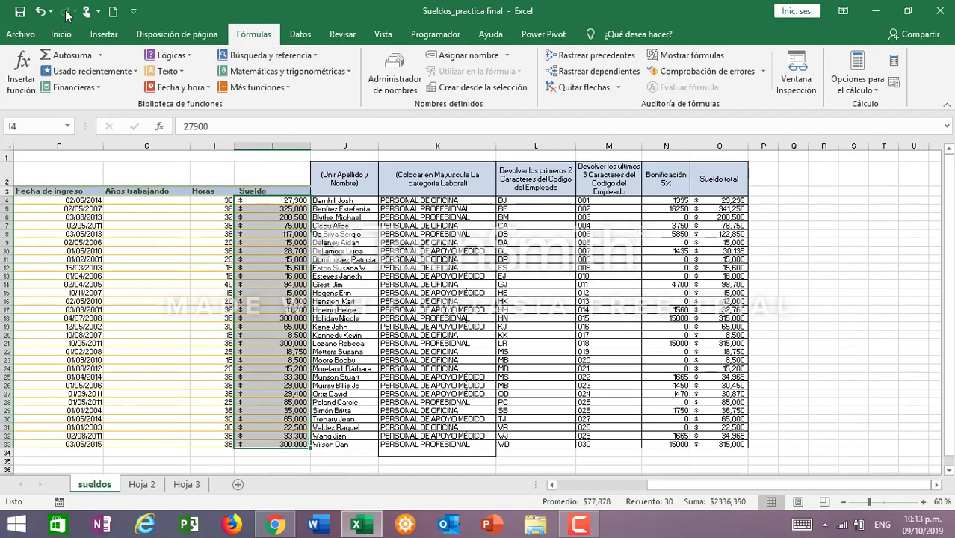
left_click(62, 37)
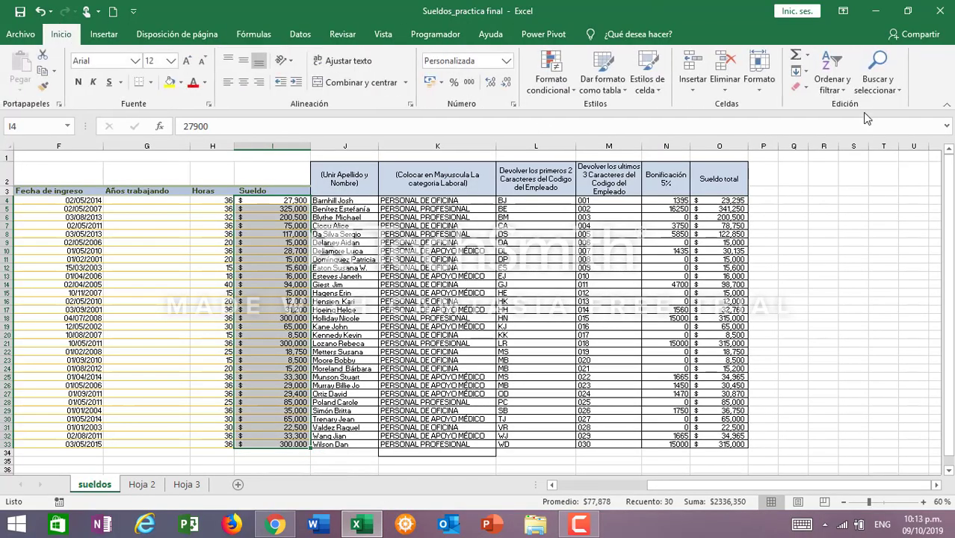
left_click(555, 85)
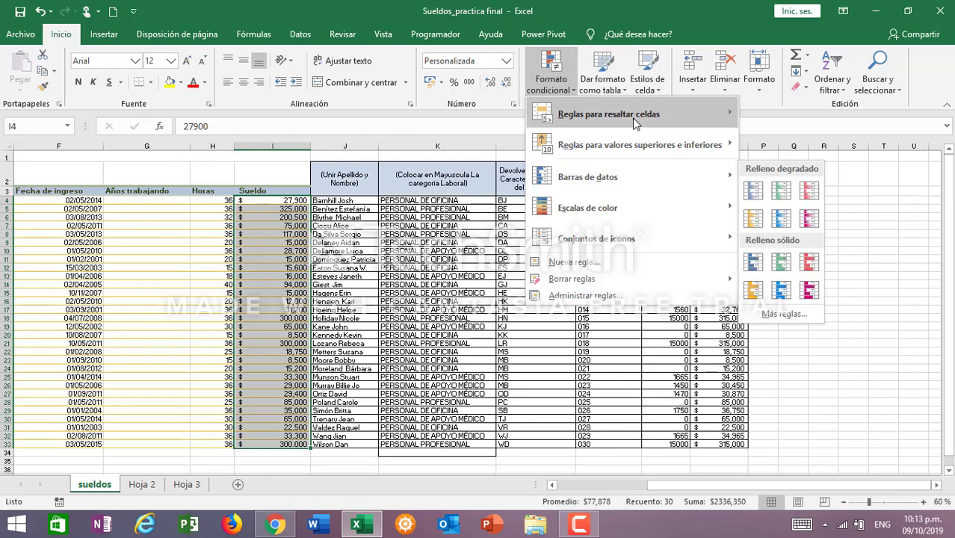
mouse_move(650, 114)
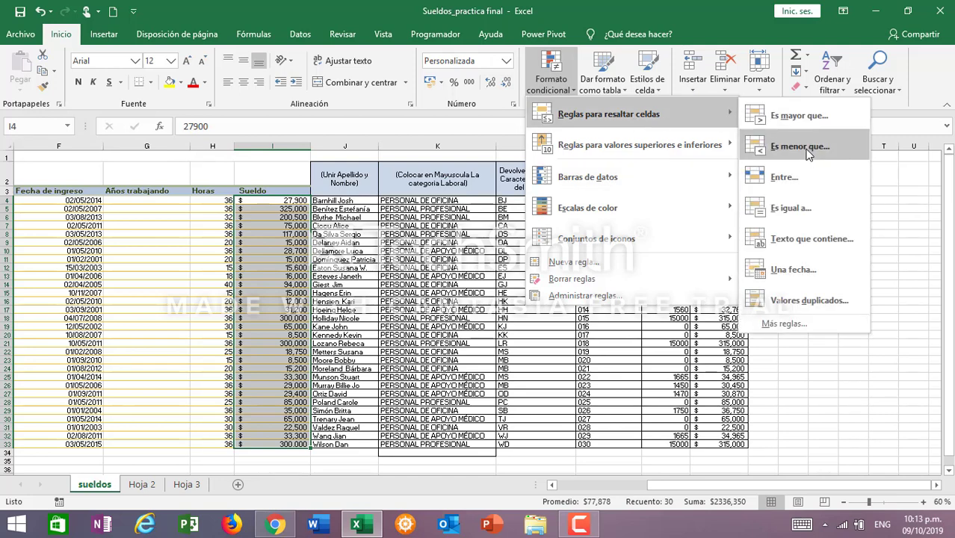
left_click(276, 525)
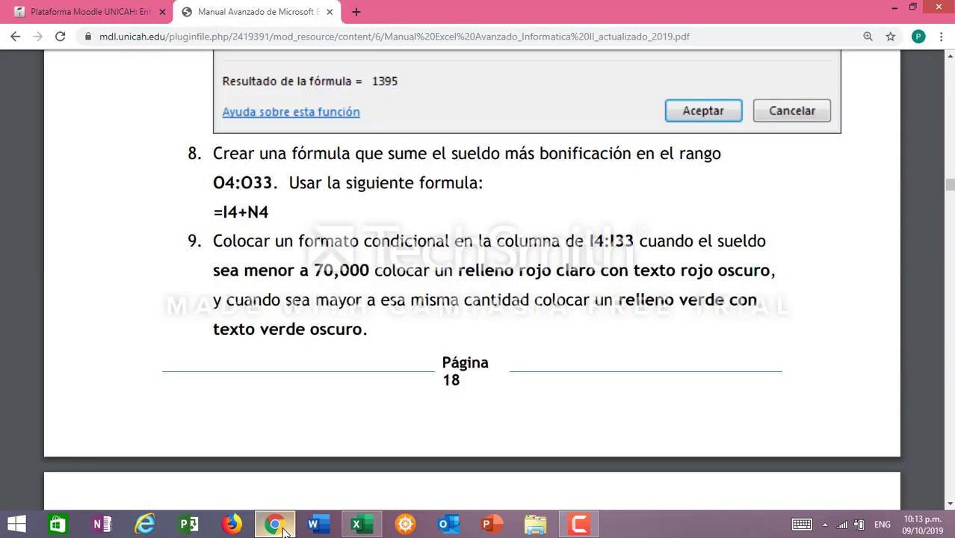
left_click(366, 528)
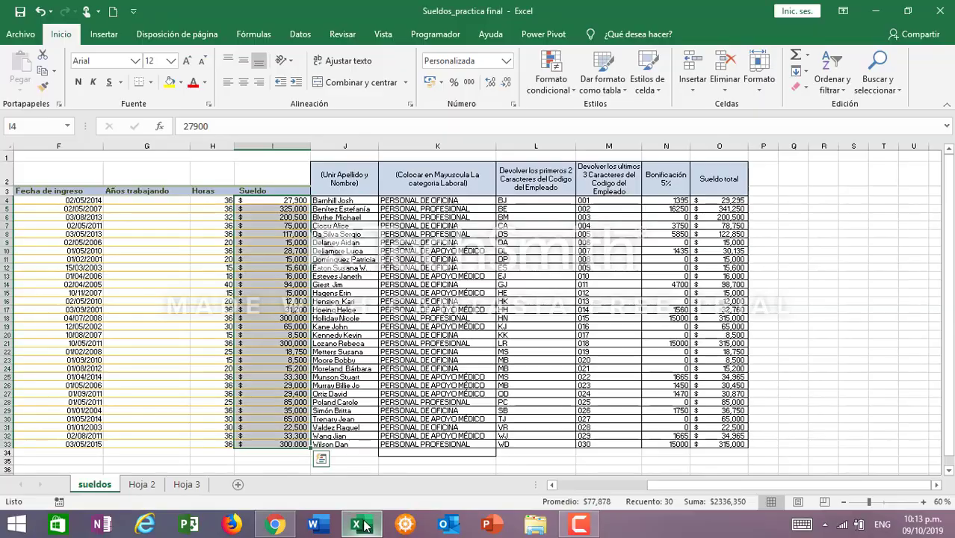
Step: Apply a less-than conditional format to I4:I33 with the limit 70000 and light red fill with dark red text
left_click(566, 91)
mouse_move(625, 116)
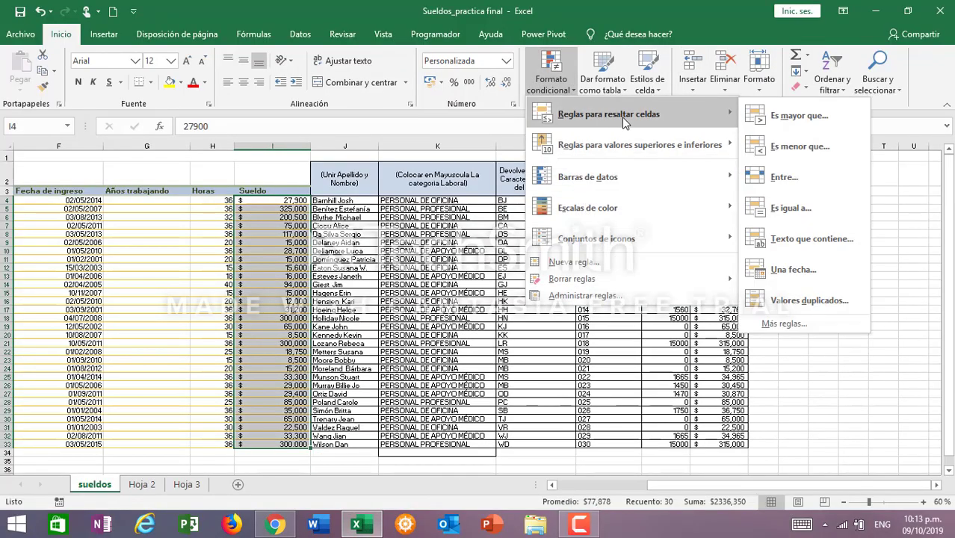
left_click(810, 148)
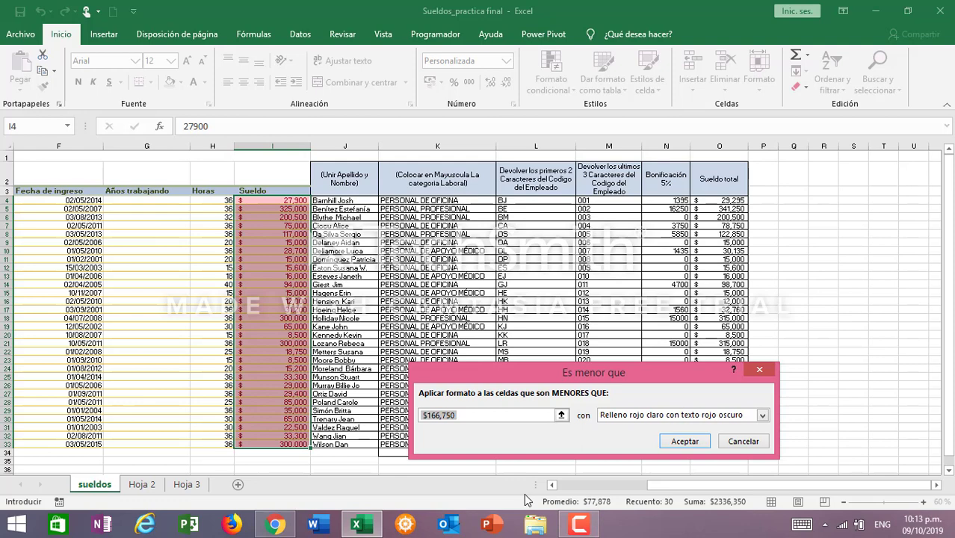
type("70000")
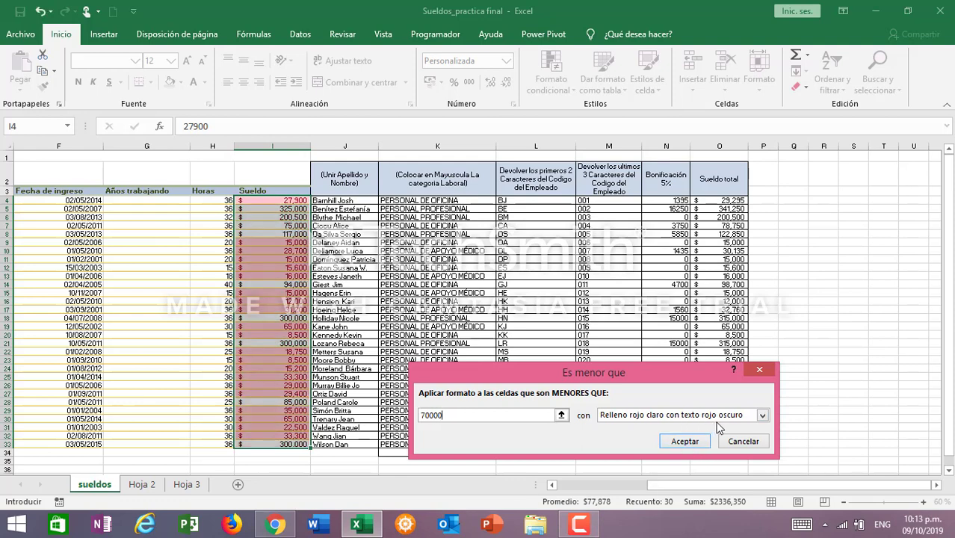
left_click(685, 442)
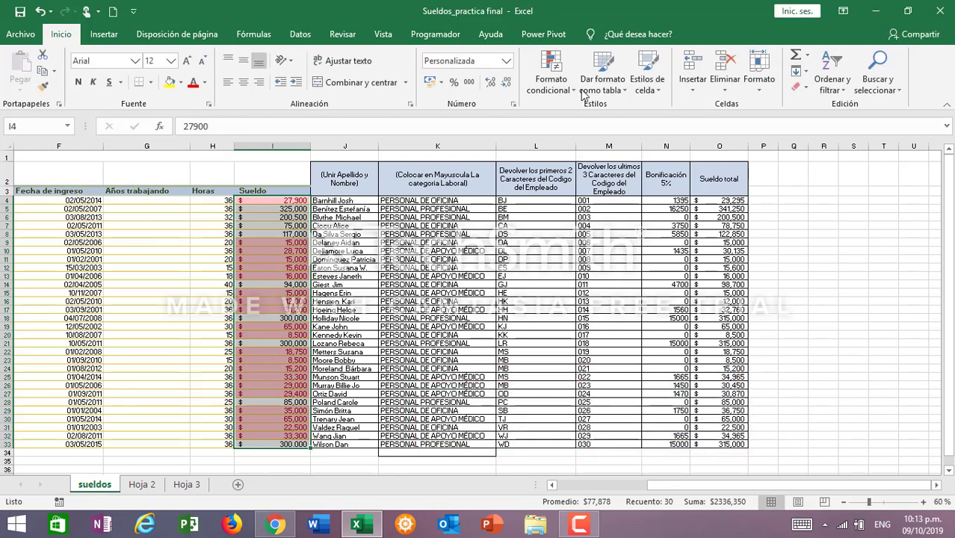
Step: Apply a greater-than conditional format to I4:I33 with the limit 70000 and green fill with dark green text, rechecking item 9 of the manual
left_click(551, 79)
mouse_move(593, 125)
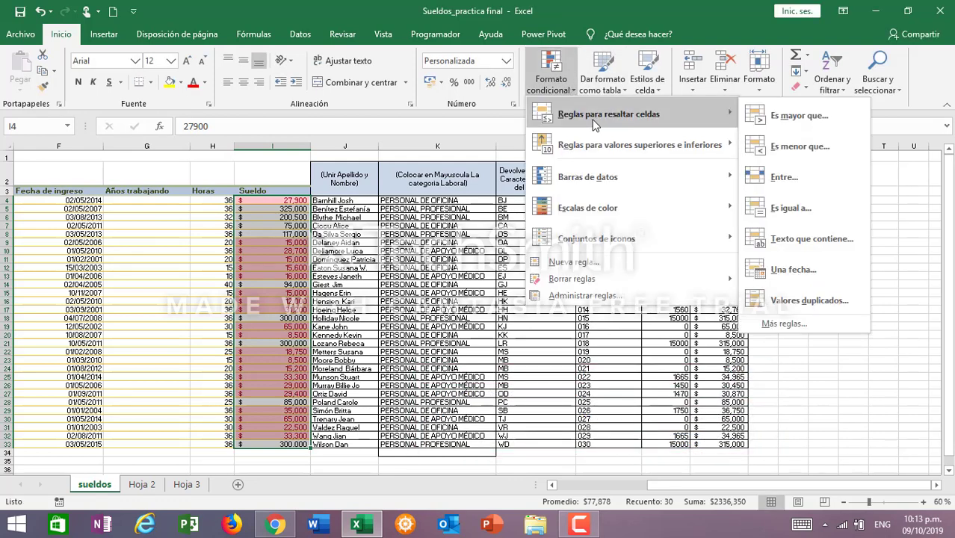
left_click(800, 117)
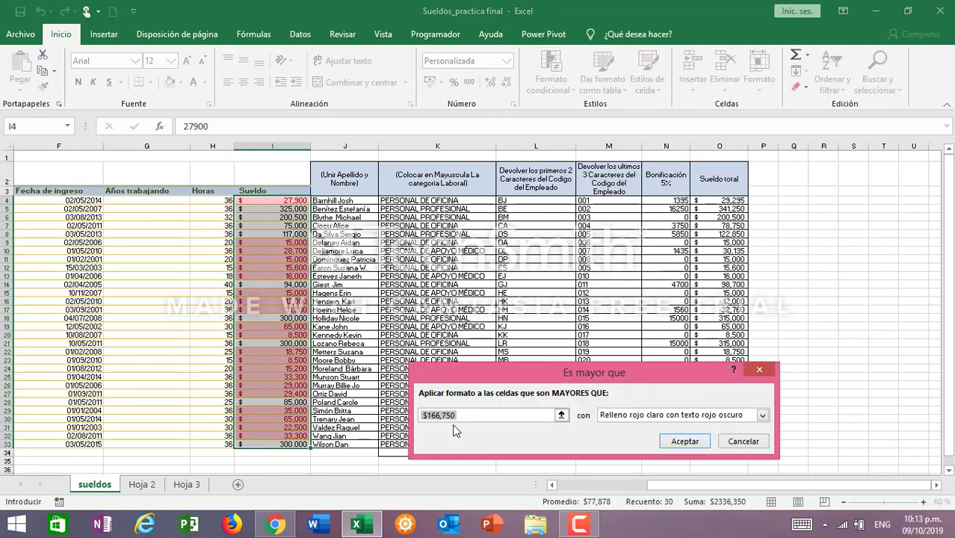
type("70000")
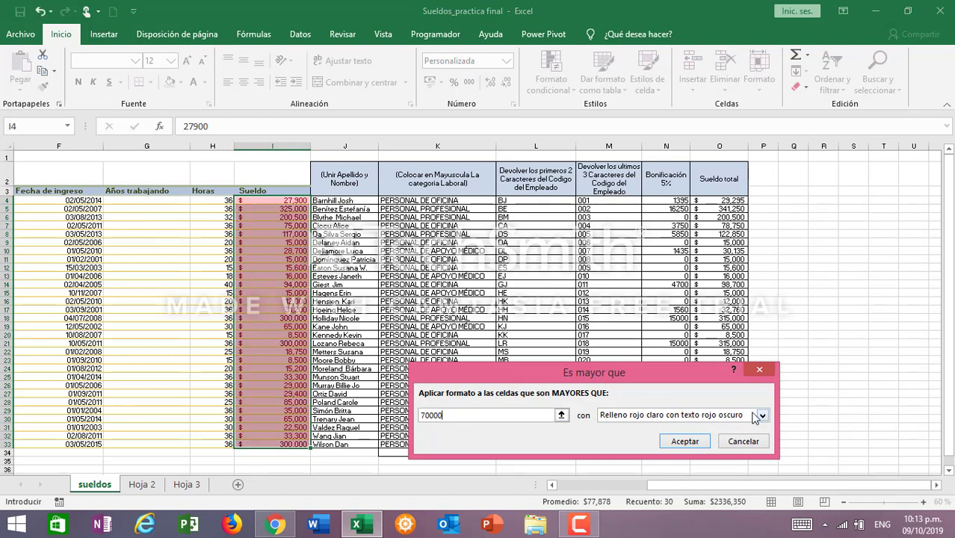
left_click(275, 525)
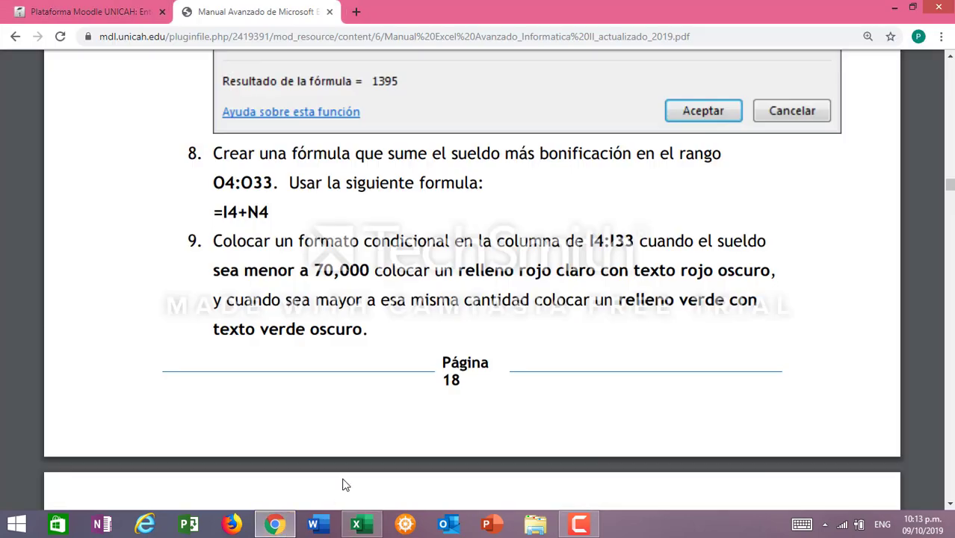
left_click(357, 524)
left_click(762, 415)
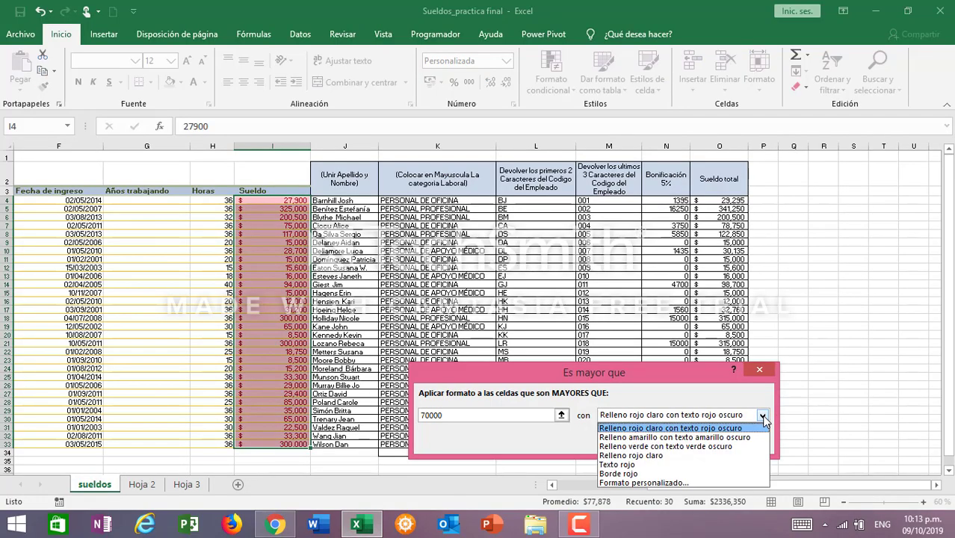
left_click(658, 446)
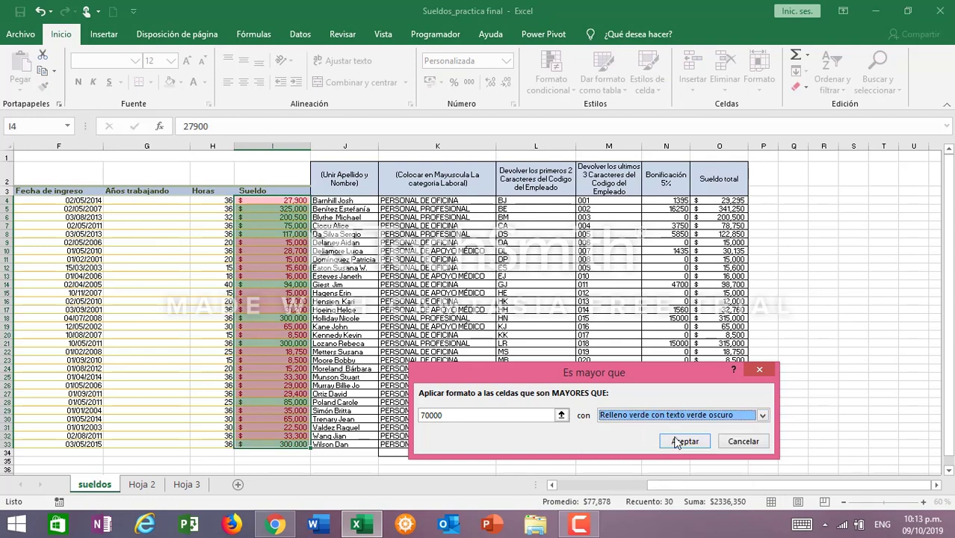
left_click(685, 441)
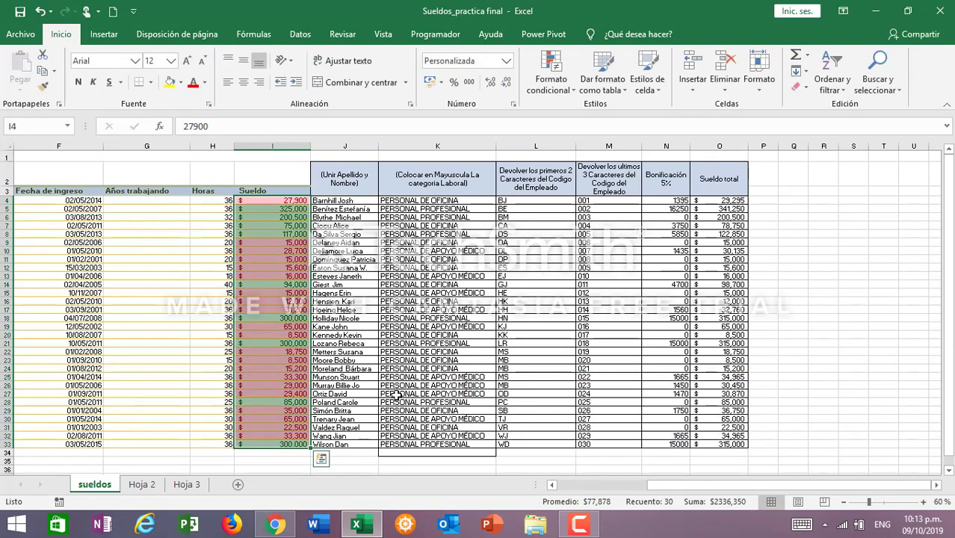
left_click(430, 317)
Step: Switch to the manual in the browser and read item 10 on conditional formatting of the hours column
left_click(275, 525)
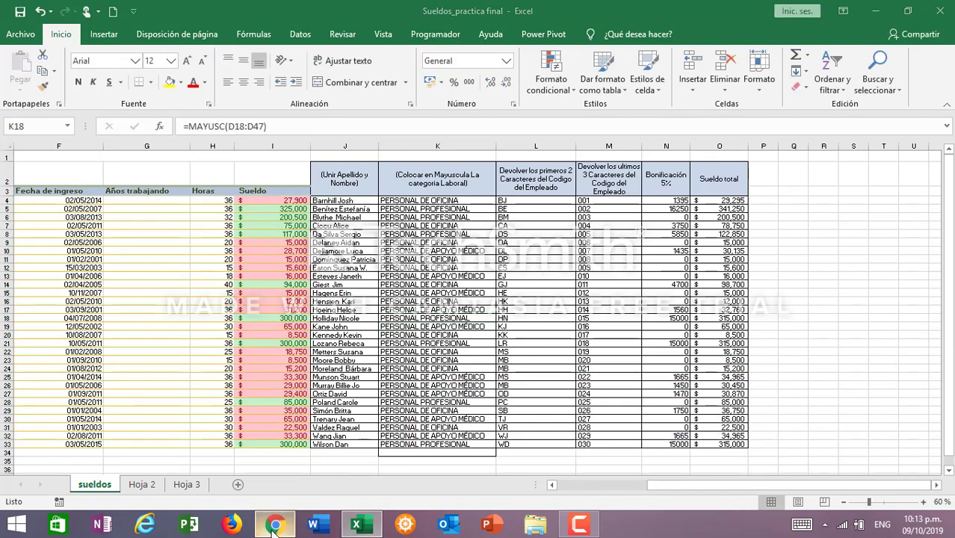
scroll(320, 356, "down", 6)
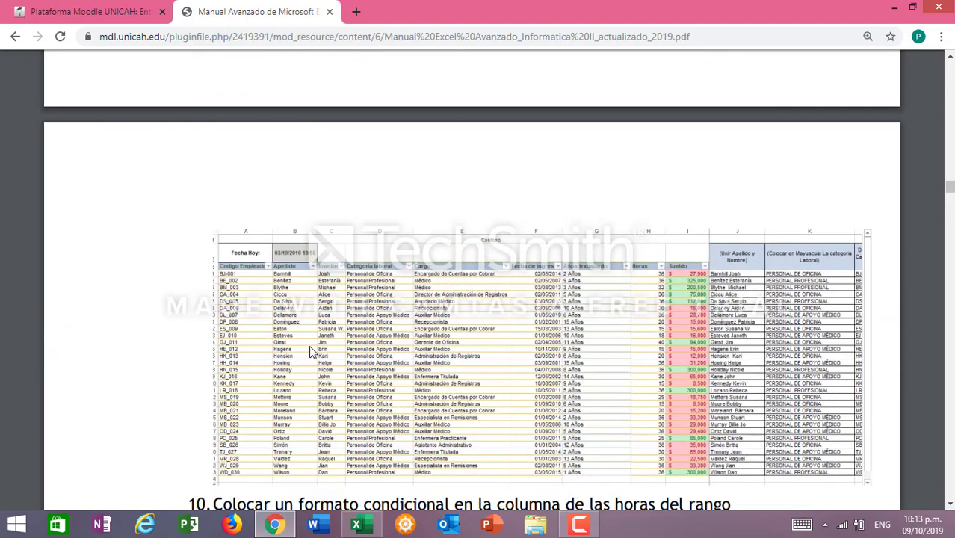
scroll(529, 258, "down", 1)
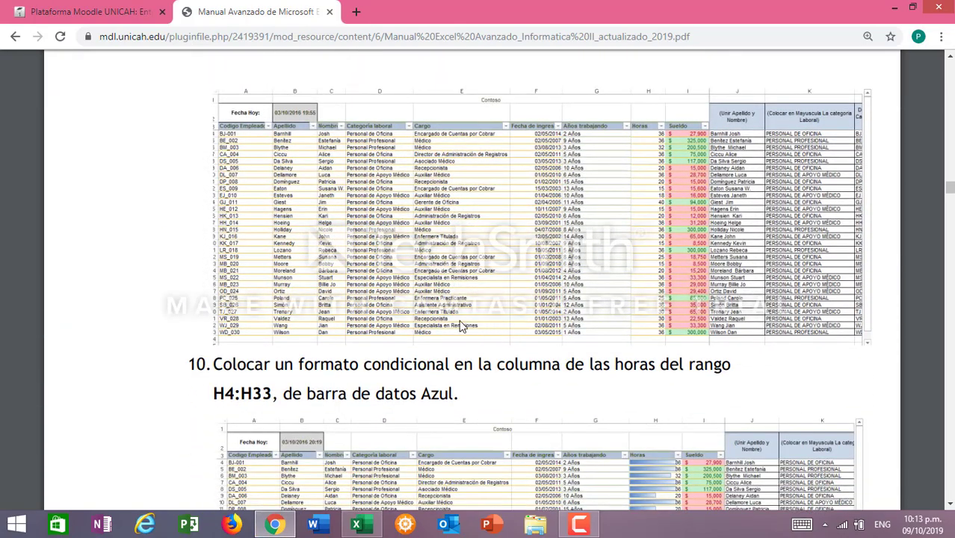
scroll(442, 318, "down", 3)
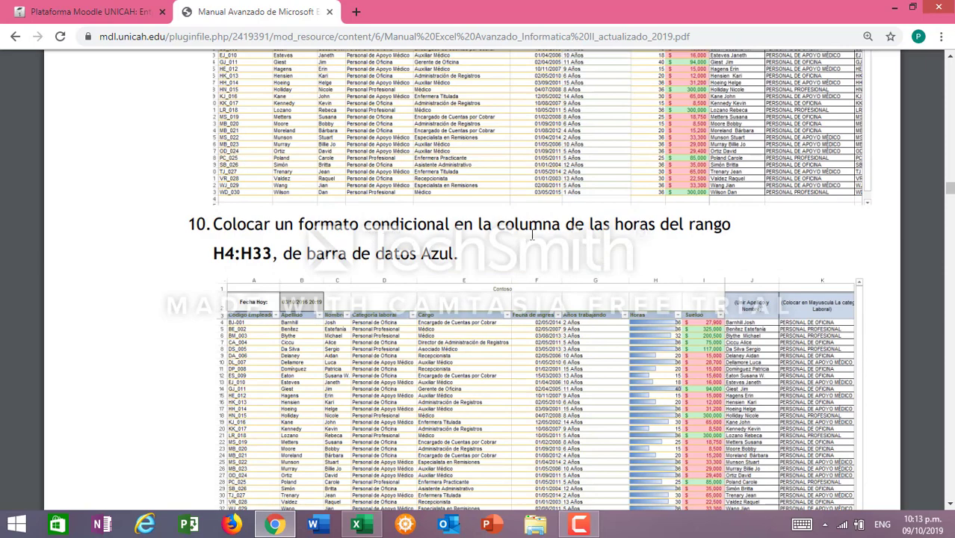
scroll(532, 235, "down", 2)
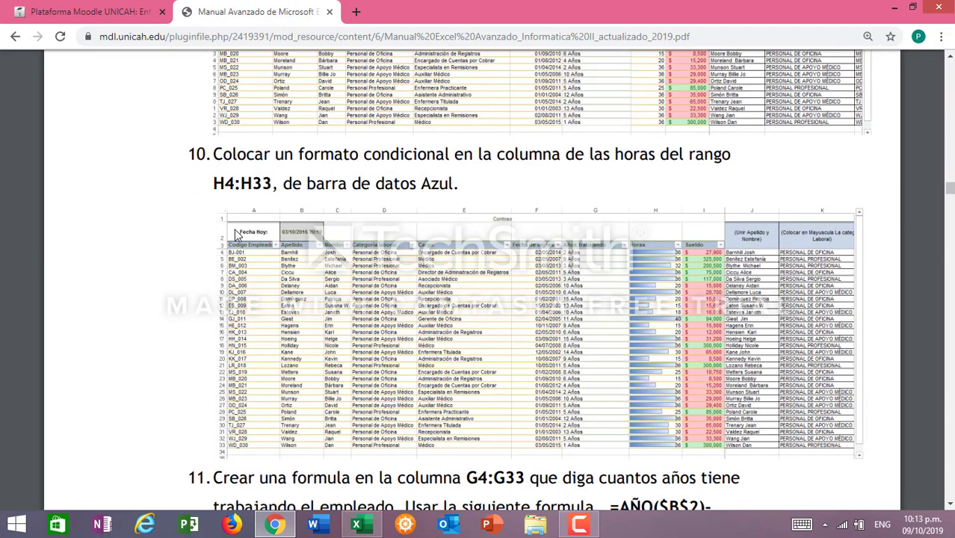
scroll(311, 210, "down", 2)
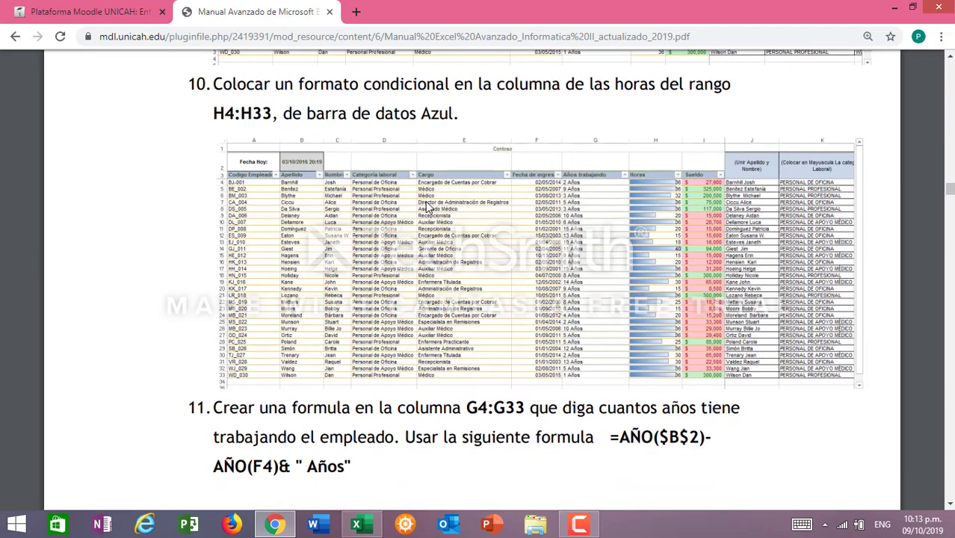
Step: Back in Excel, apply blue gradient-fill data bars to the hours in H4:H33
left_click(356, 525)
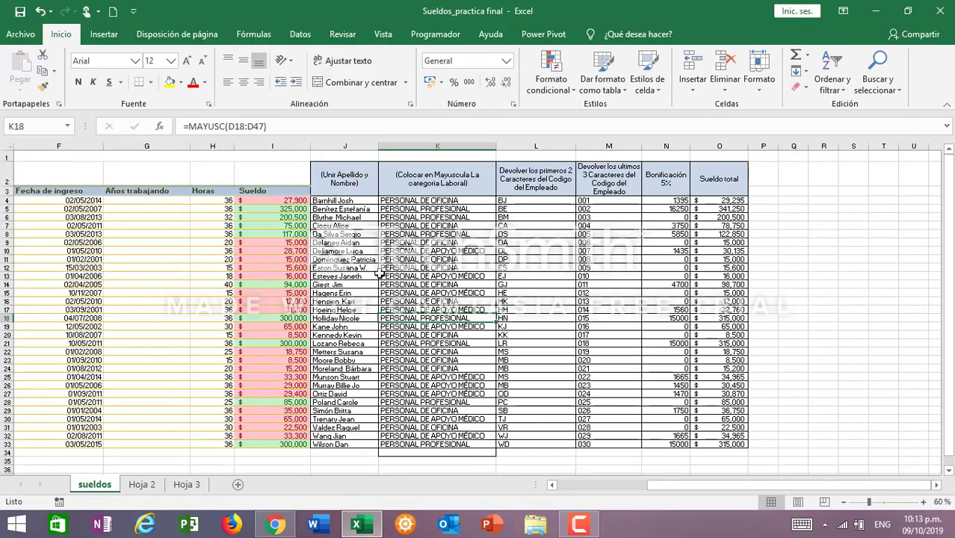
left_click_drag(210, 200, 229, 445)
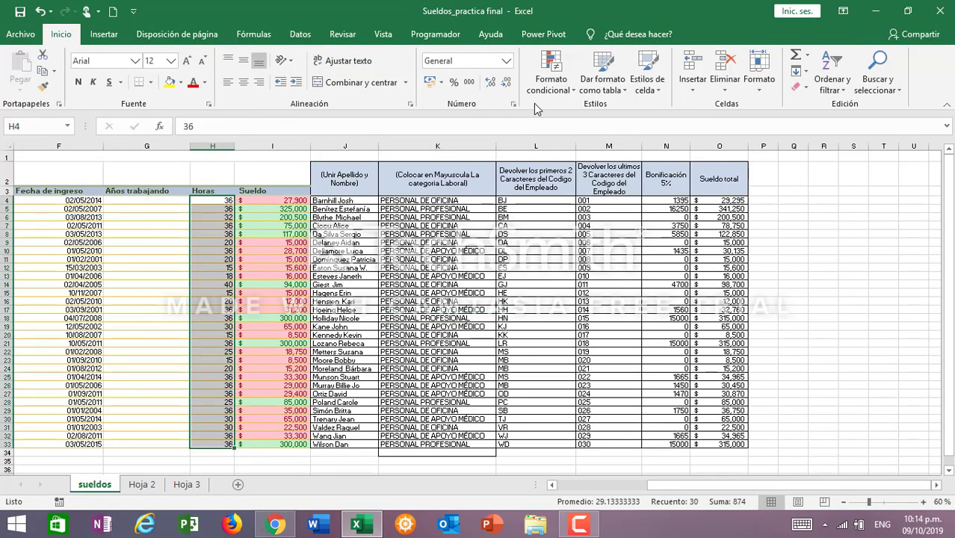
left_click(556, 87)
mouse_move(622, 177)
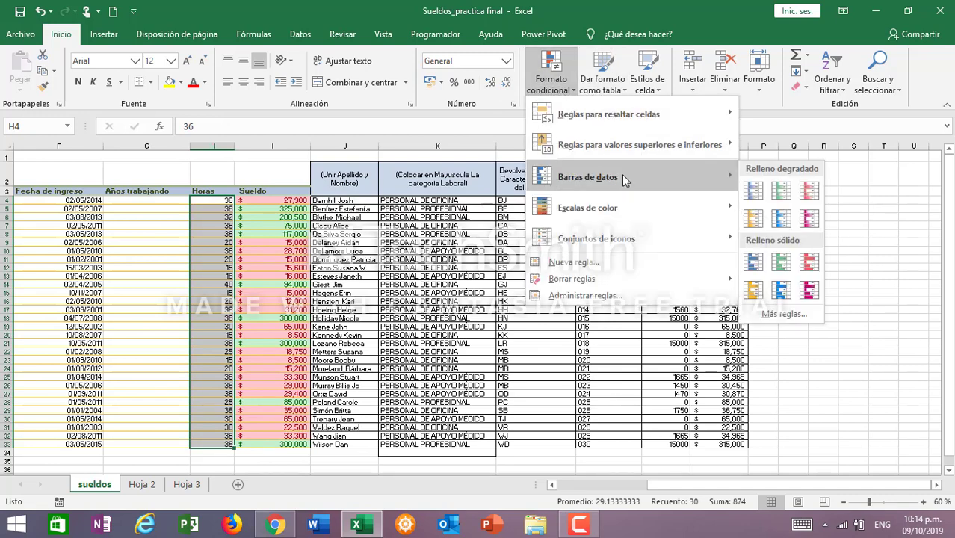
left_click(754, 193)
left_click(389, 300)
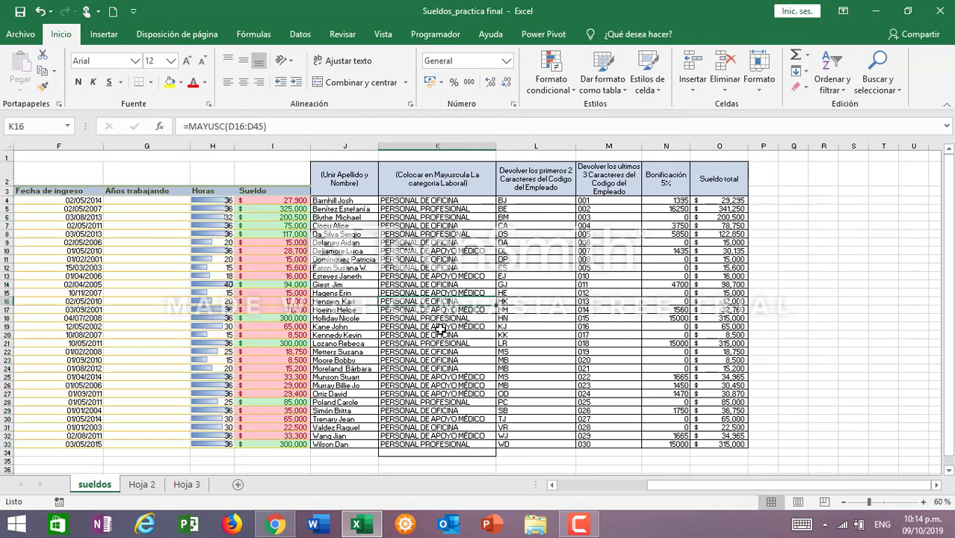
Step: Read item 11 of the manual in the browser for the years-worked formula and select cell G4 in Excel for it
left_click(925, 502)
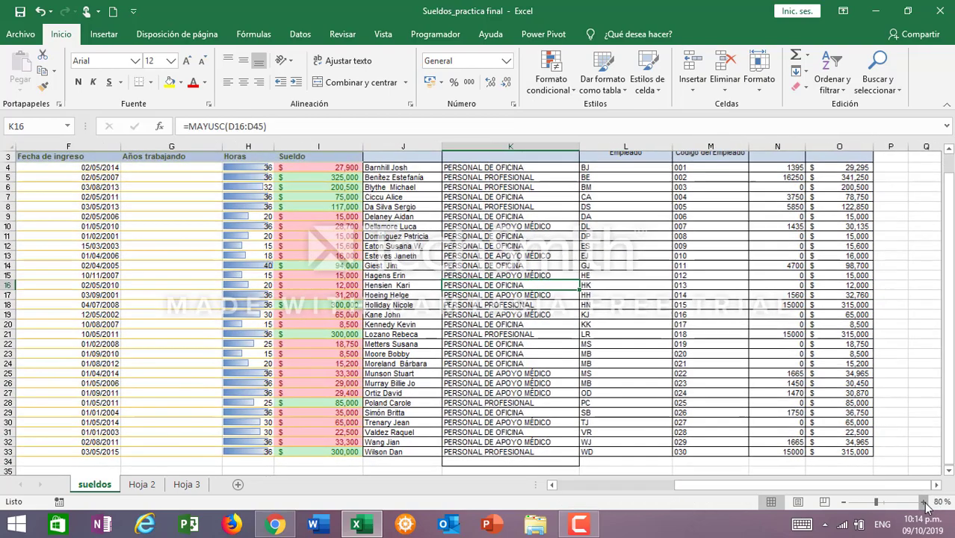
left_click(925, 502)
left_click(924, 502)
left_click_drag(731, 490, 563, 410)
scroll(542, 390, "up", 2)
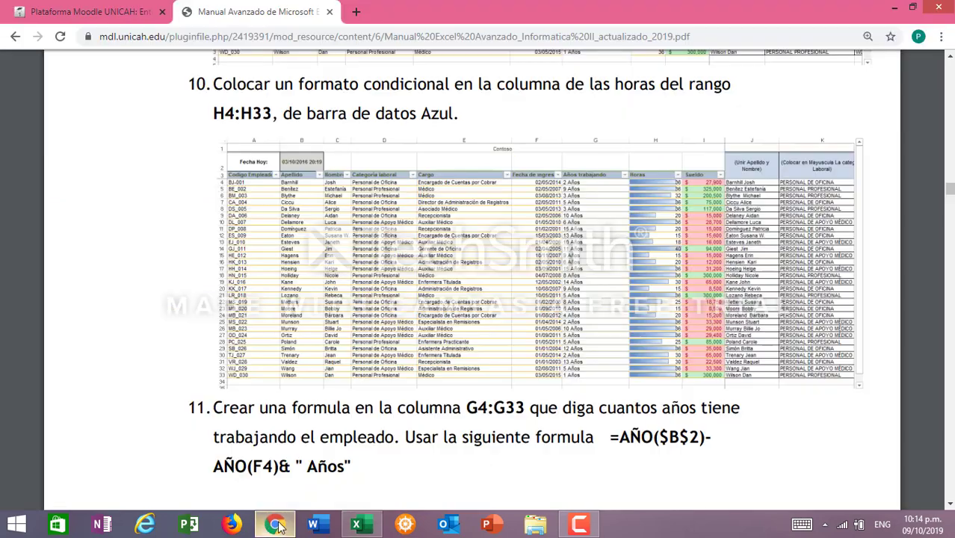
left_click(276, 525)
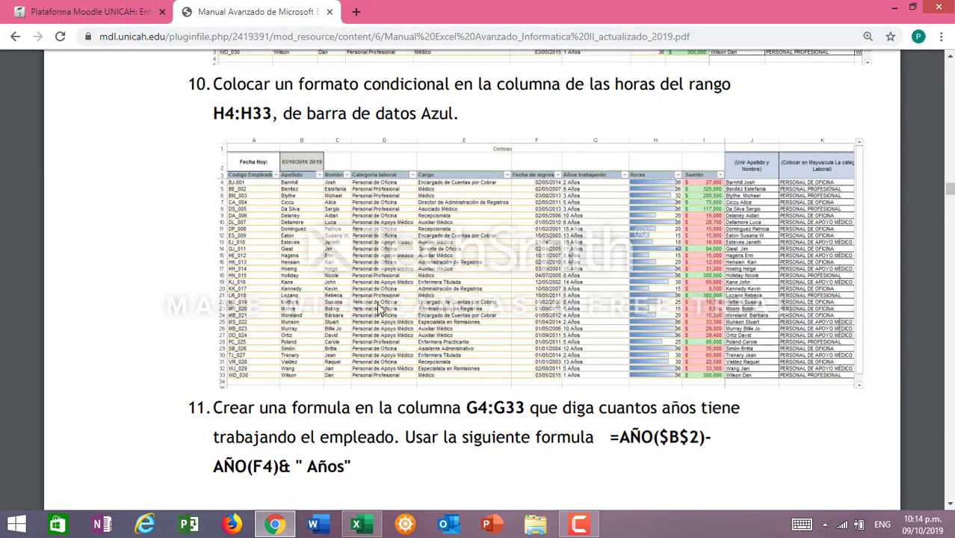
scroll(382, 309, "down", 3)
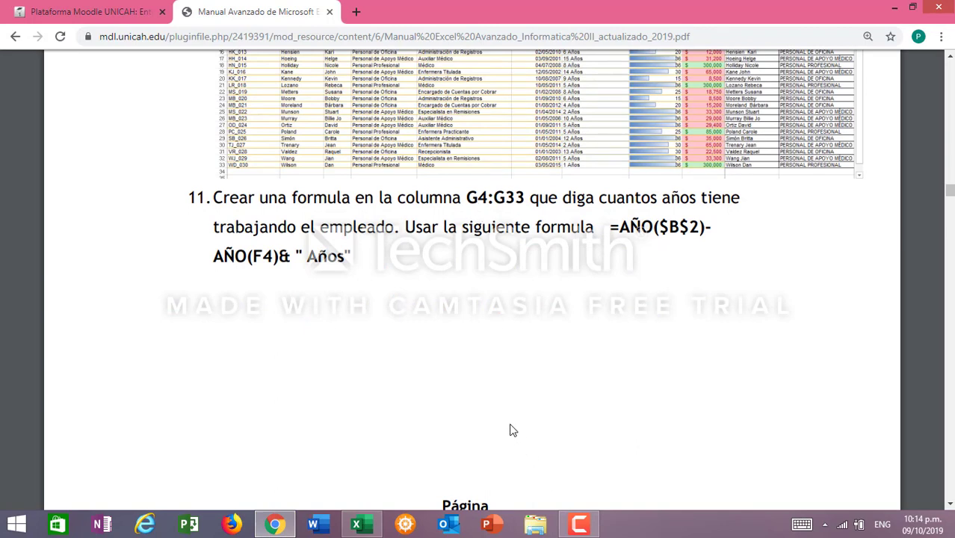
left_click(356, 525)
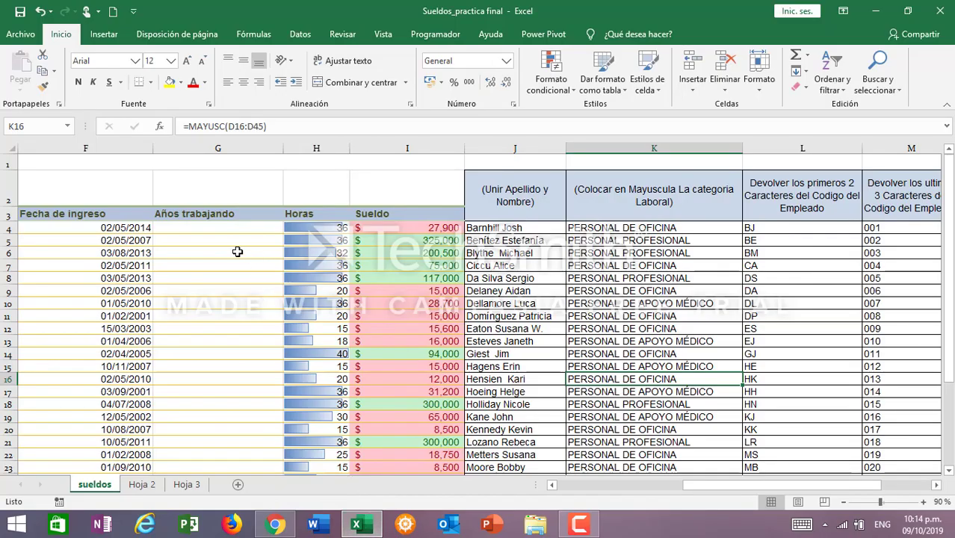
left_click(196, 228)
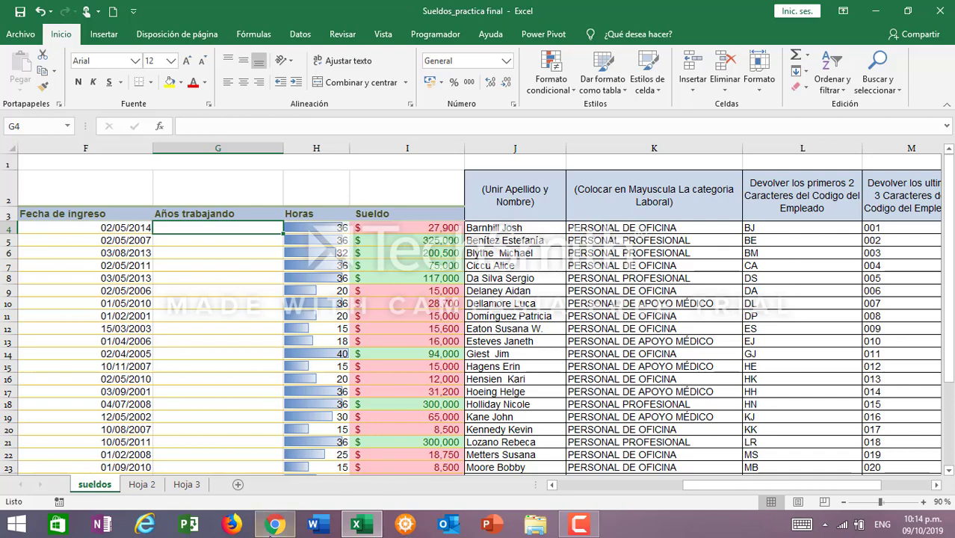
left_click(275, 524)
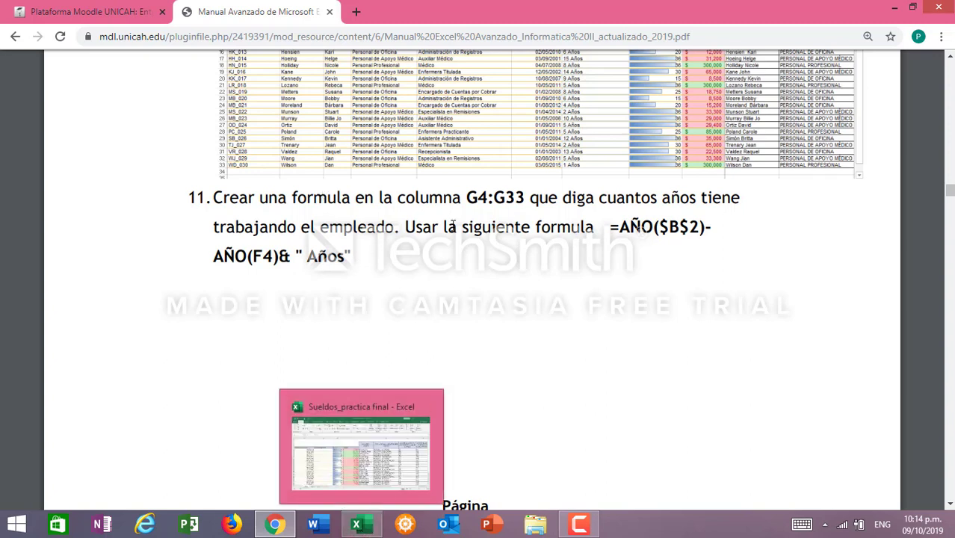
left_click(374, 523)
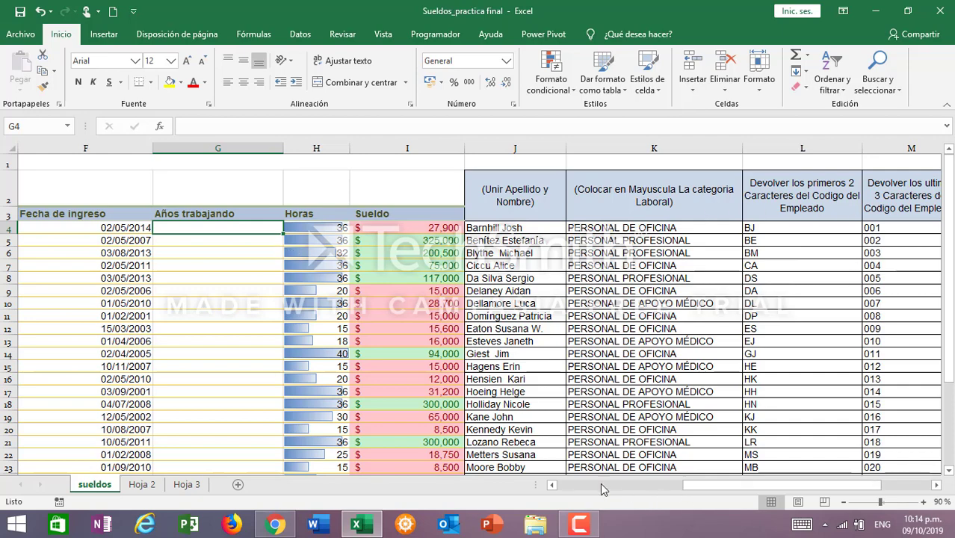
Step: Begin a formula in G4 with =a and switch the keyboard language to Spanish (Honduras), Latin American, for entering the ñ
left_click(552, 484)
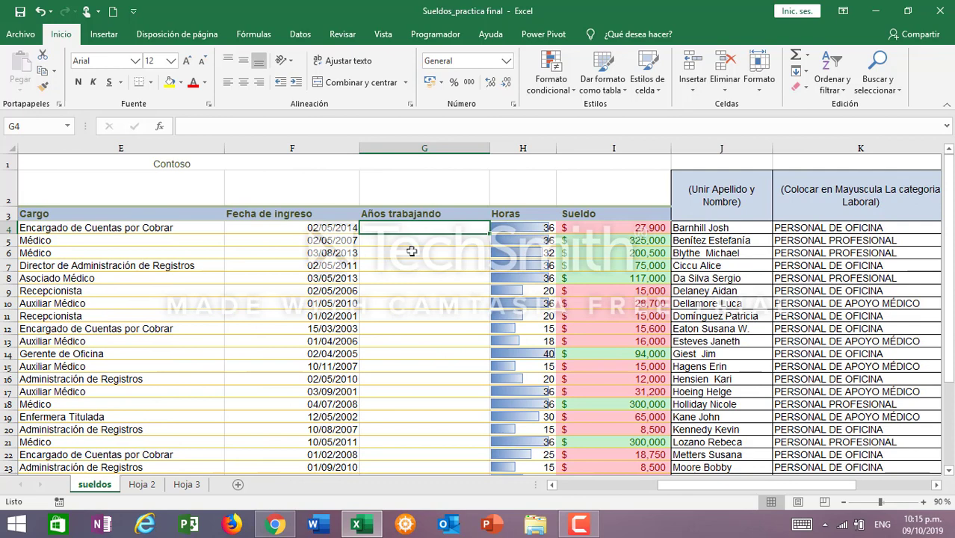
type("=")
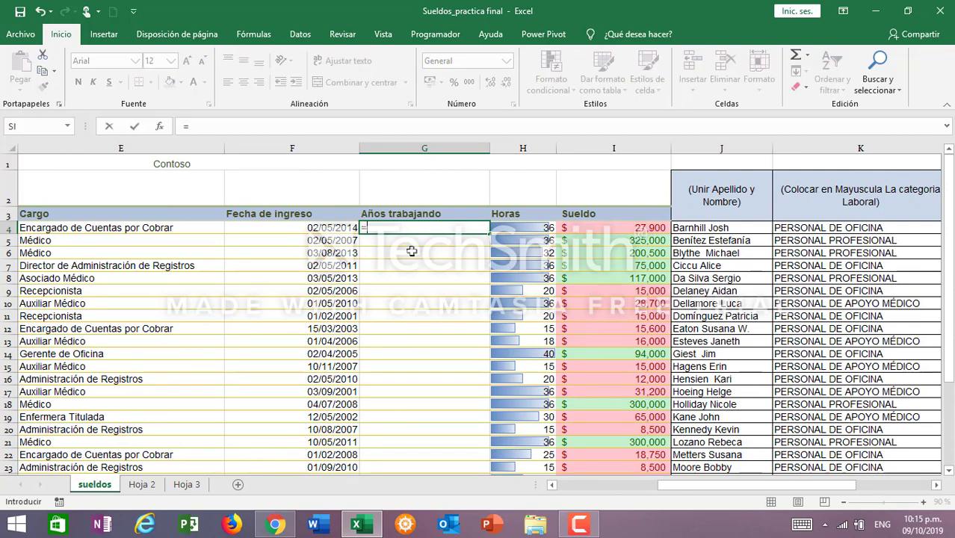
type("a;o")
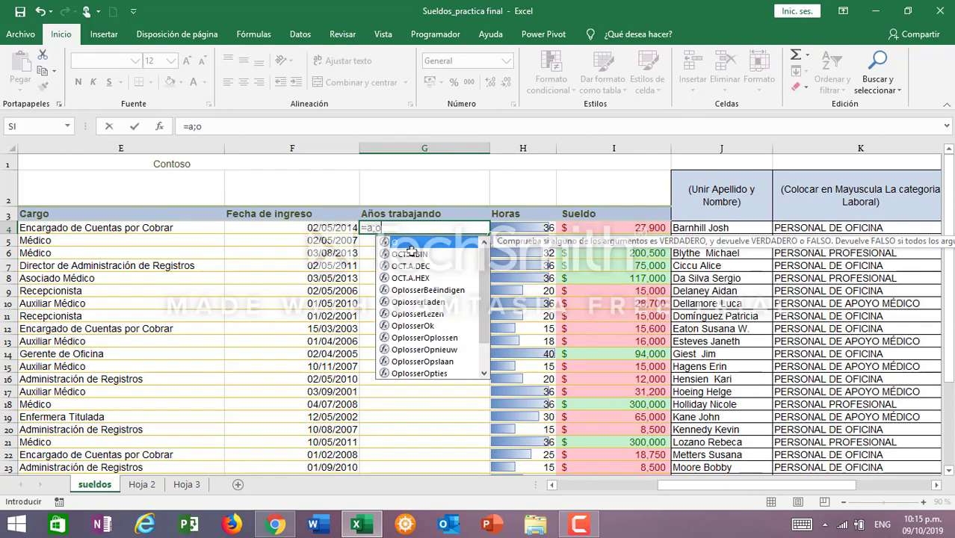
key("BackSpace")
key("BackSpace")
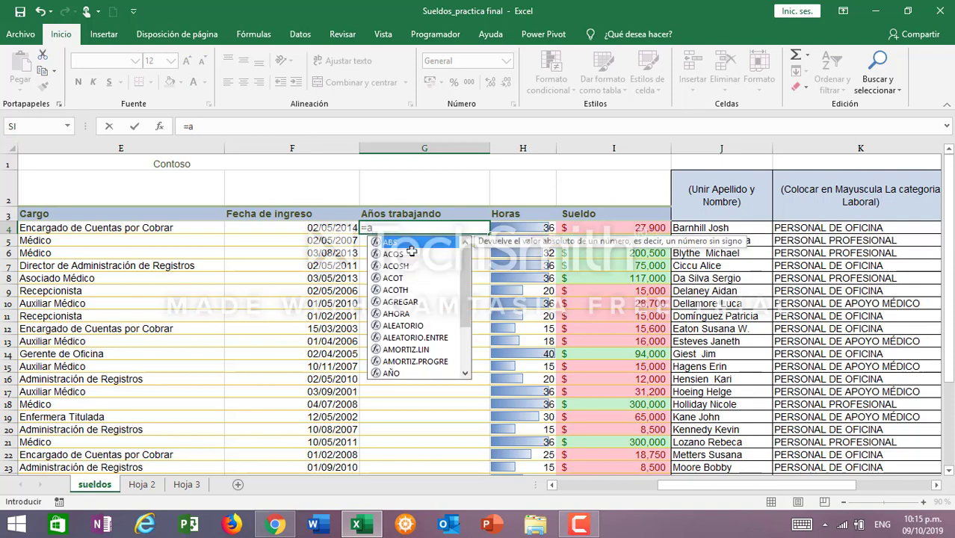
left_click(887, 526)
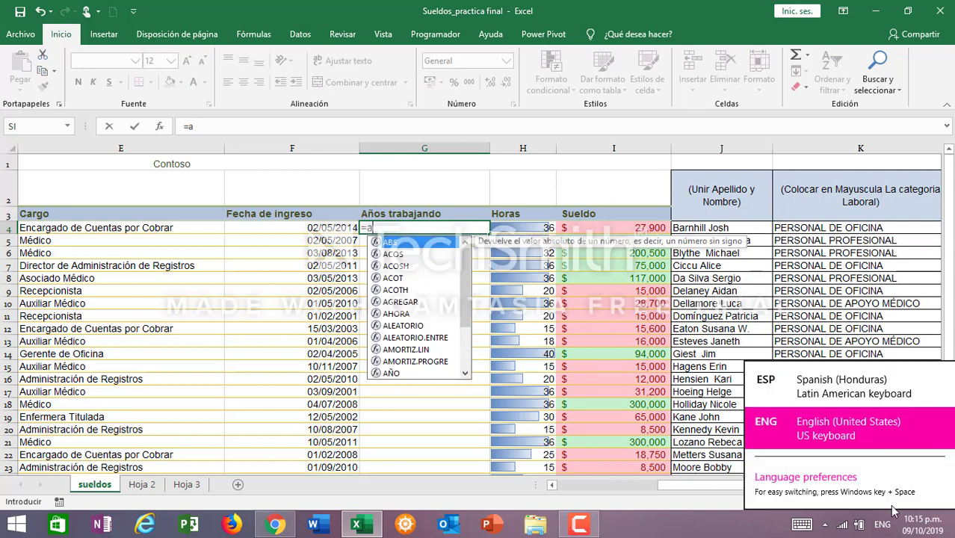
left_click(841, 385)
Step: Continue the G4 formula as =año($B$2), using today's date cell B2 as an absolute reference
type("ño")
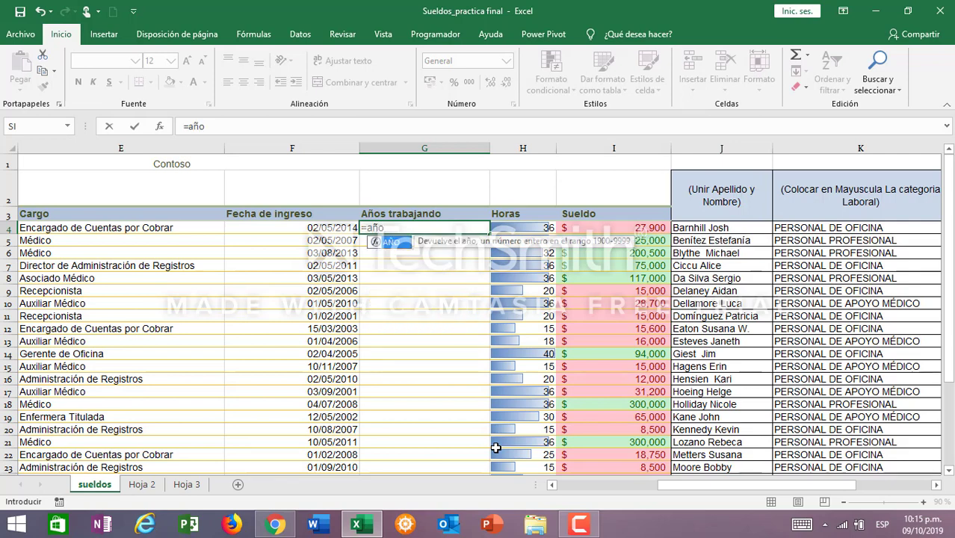
type("(")
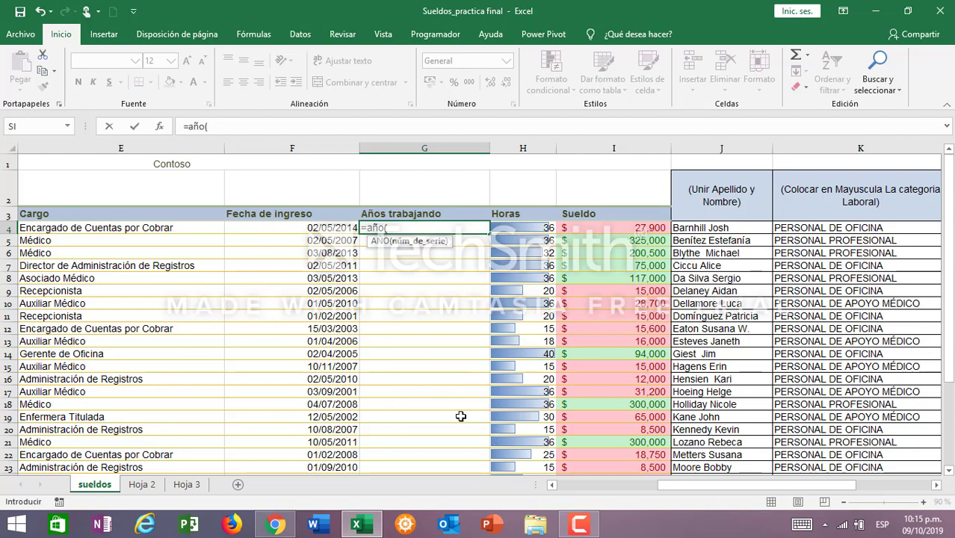
left_click_drag(749, 490, 649, 489)
left_click(222, 192)
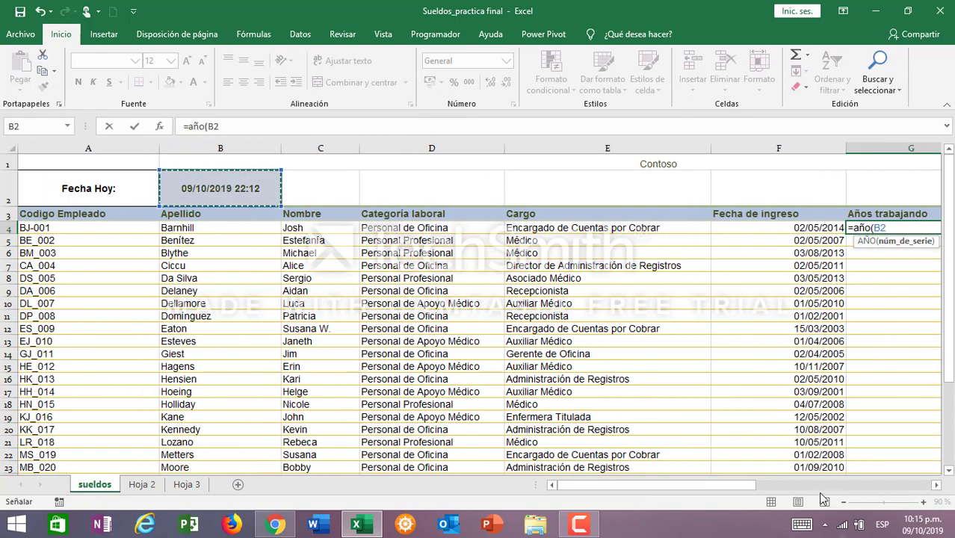
scroll(698, 482, "right", 2)
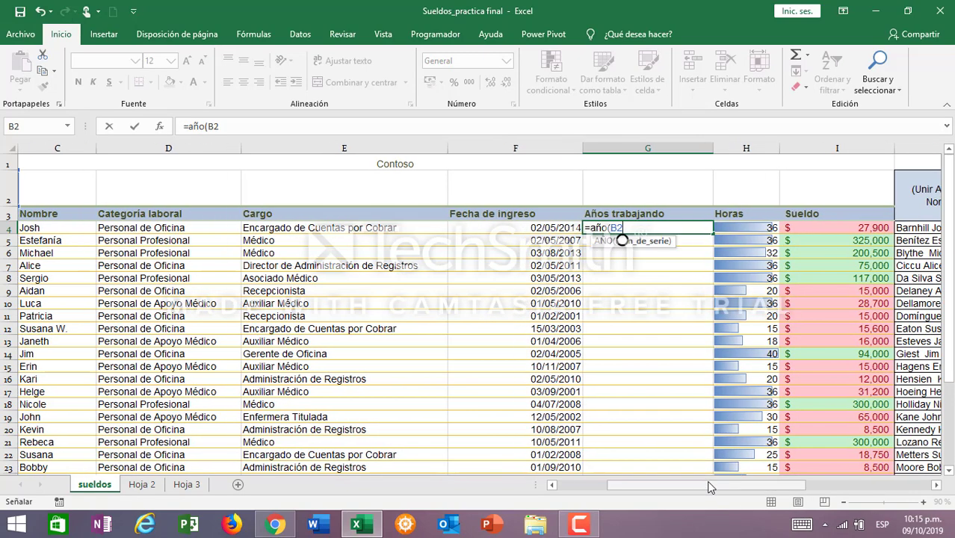
key("F4")
type(")")
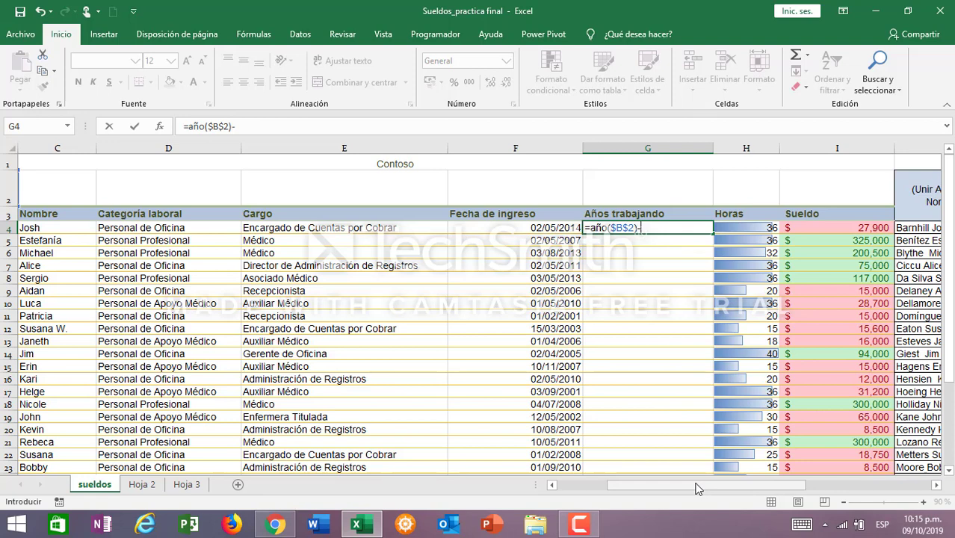
Step: Extend the G4 formula by subtracting the year of the hire date with -año(F4)
type("-año")
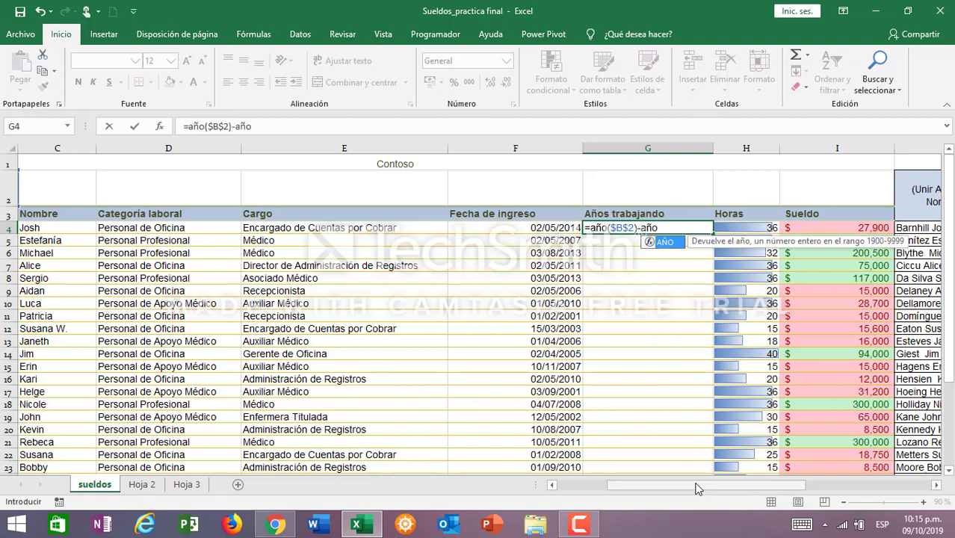
type("(")
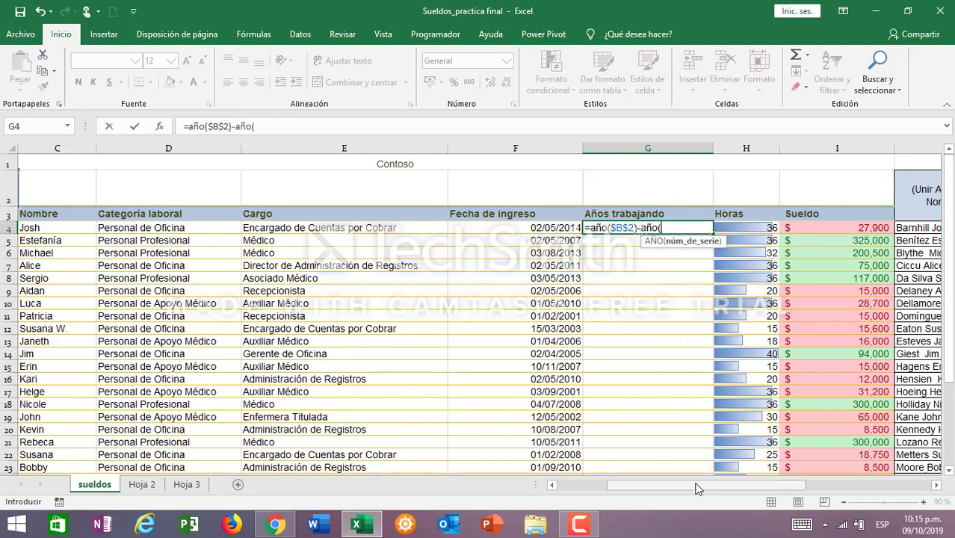
left_click(547, 228)
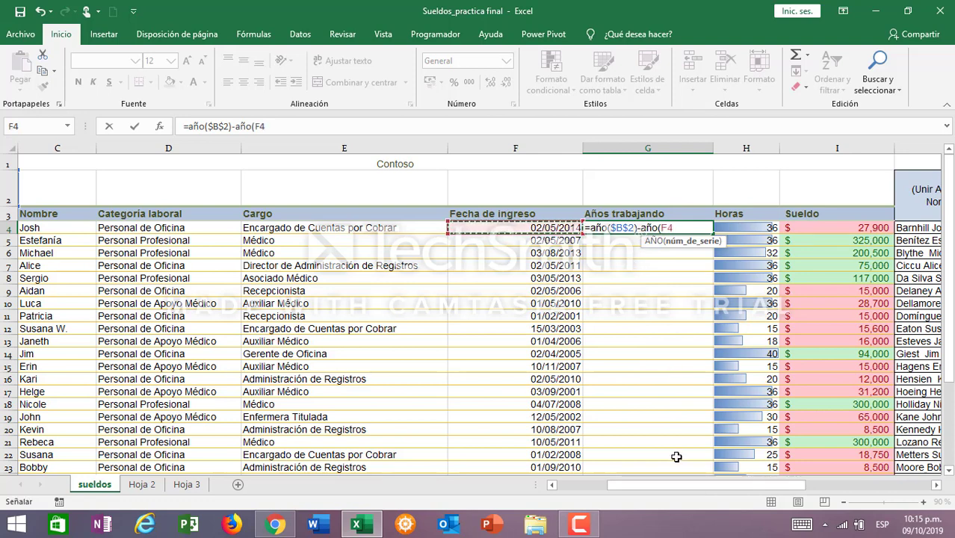
type(")")
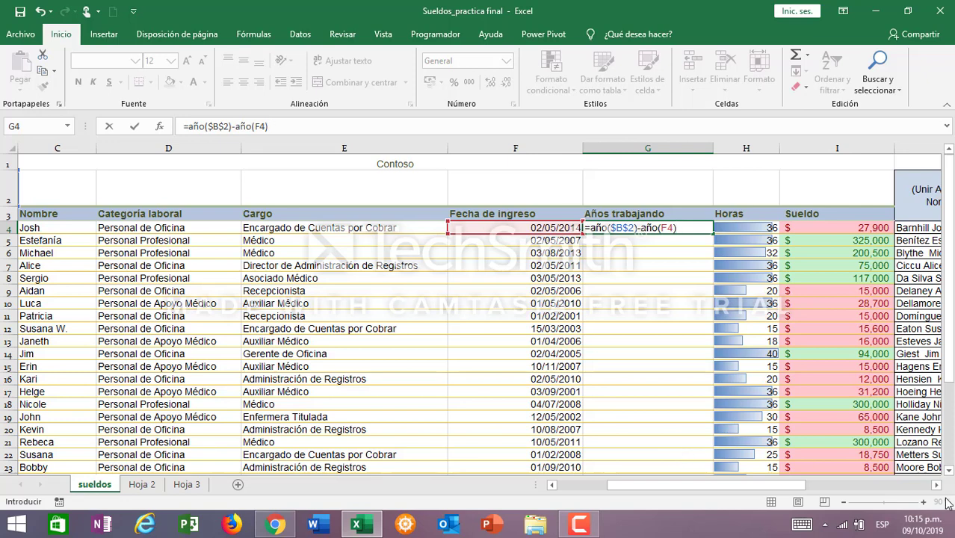
Step: Append & " Años" to the G4 formula, switching to the US keyboard for the ampersand and back to Spanish, and confirm it
left_click(882, 523)
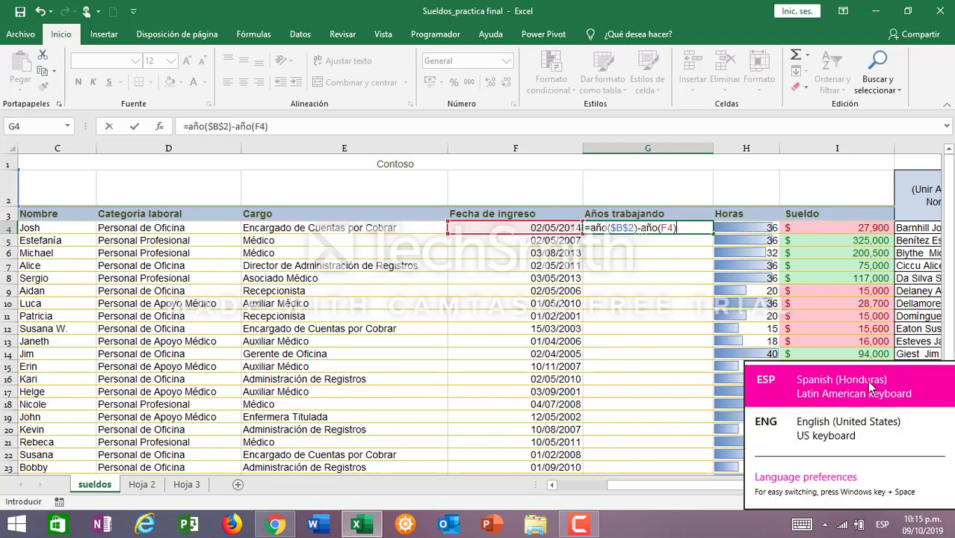
left_click(854, 435)
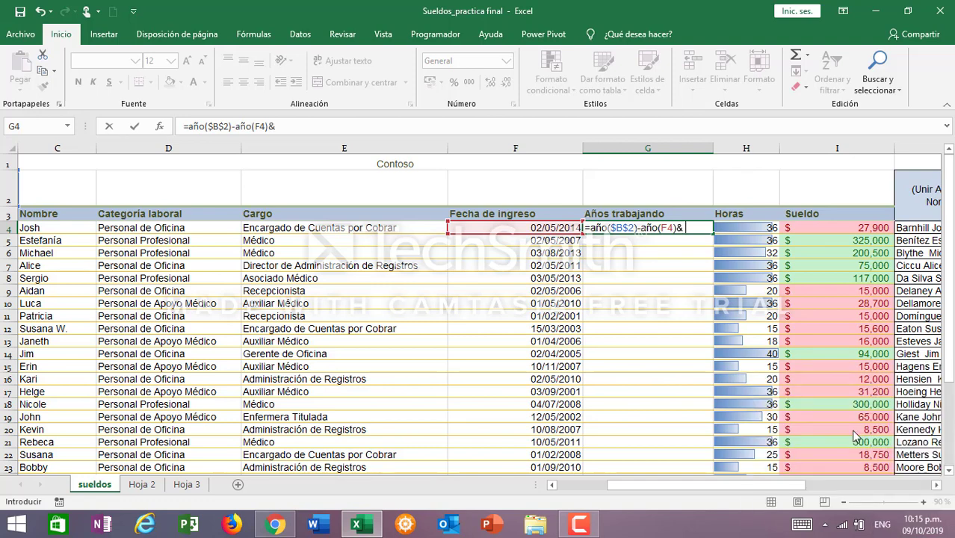
type("@")
key("BackSpace")
key("BackSpace")
left_click(885, 527)
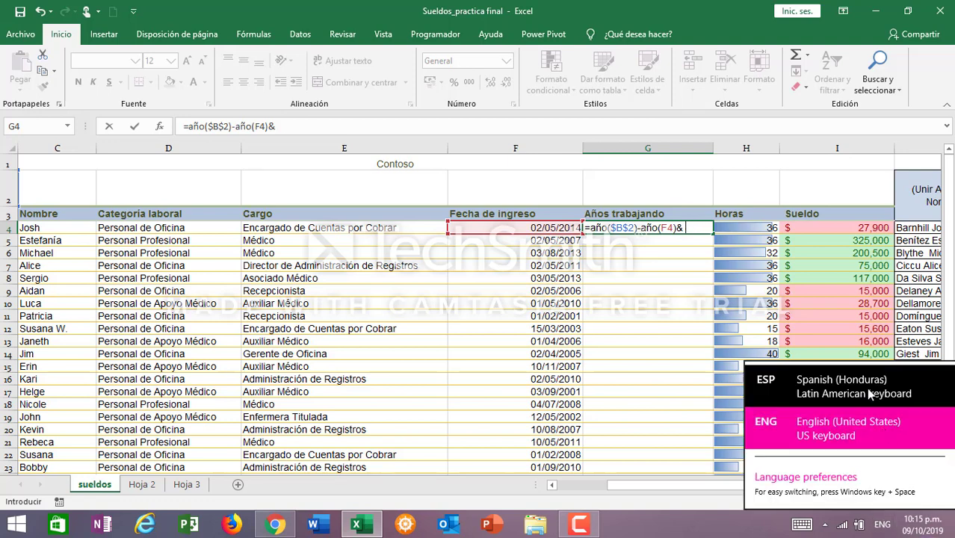
left_click(820, 385)
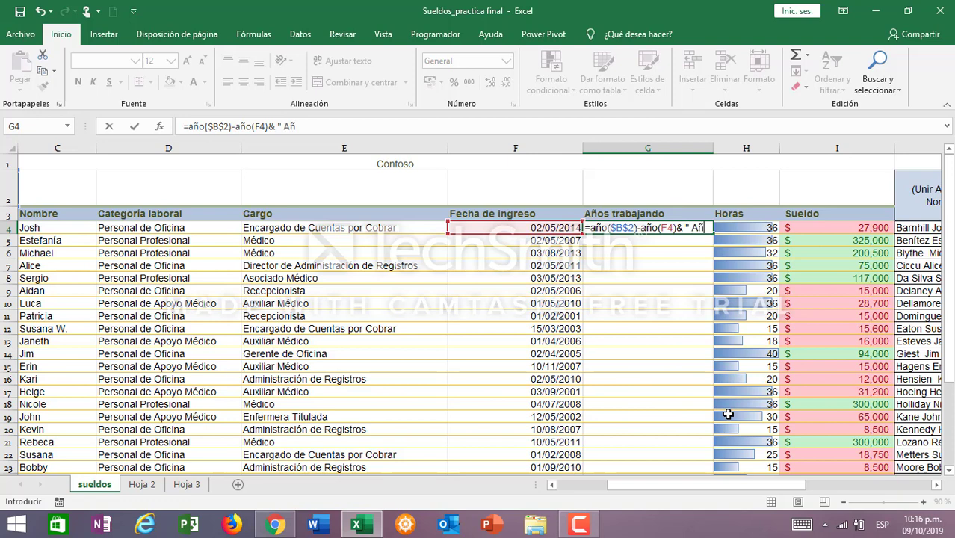
type("\" Años")
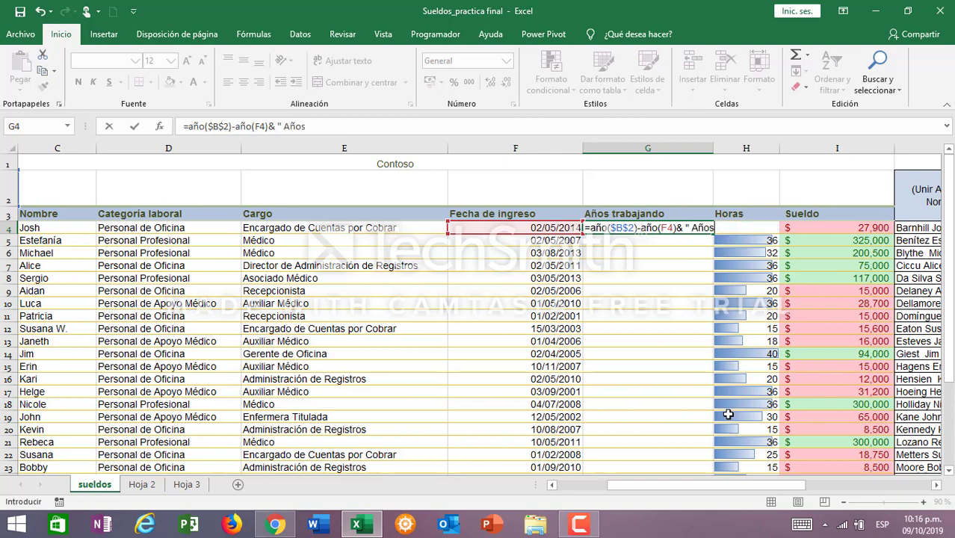
key("Return")
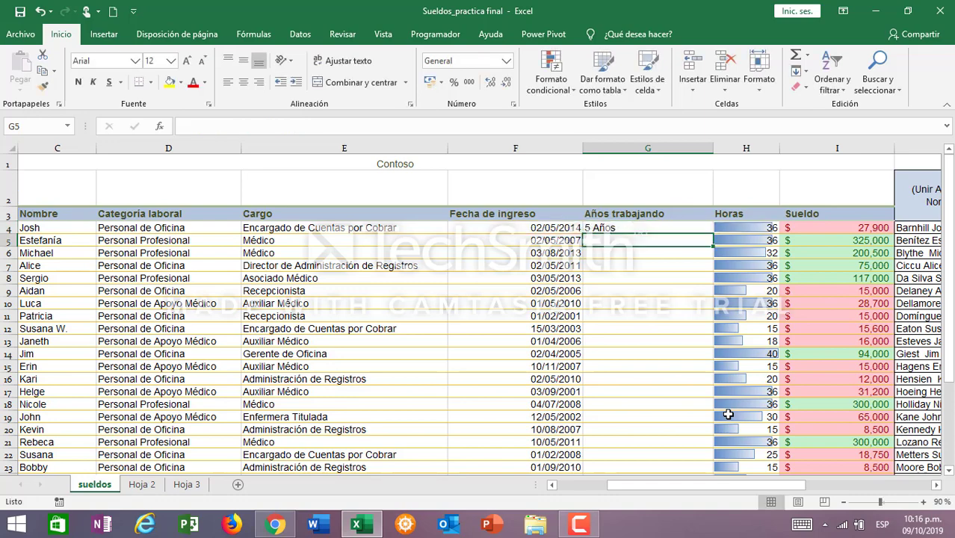
Step: Copy the years-worked formula from G4 down the Años trabajando column to G33
left_click(634, 224)
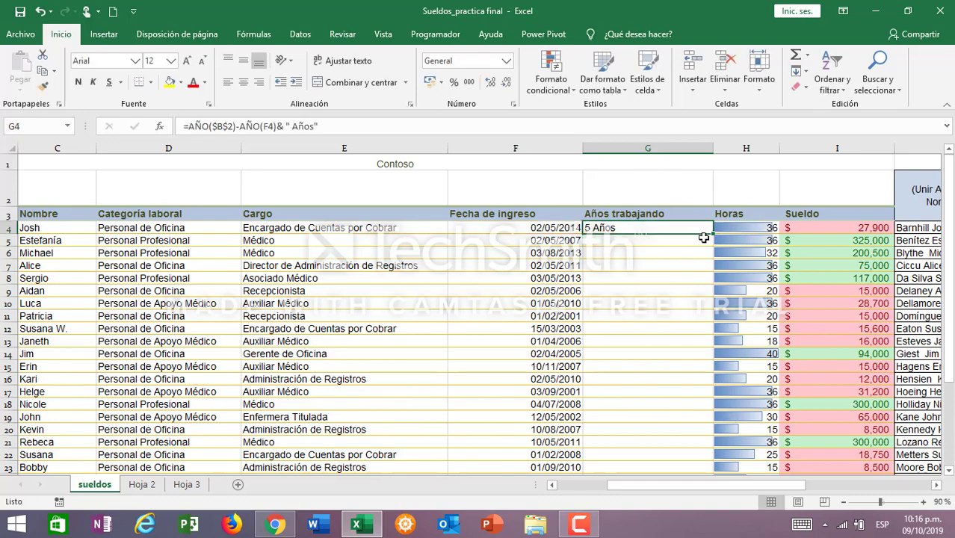
left_click_drag(713, 234, 719, 447)
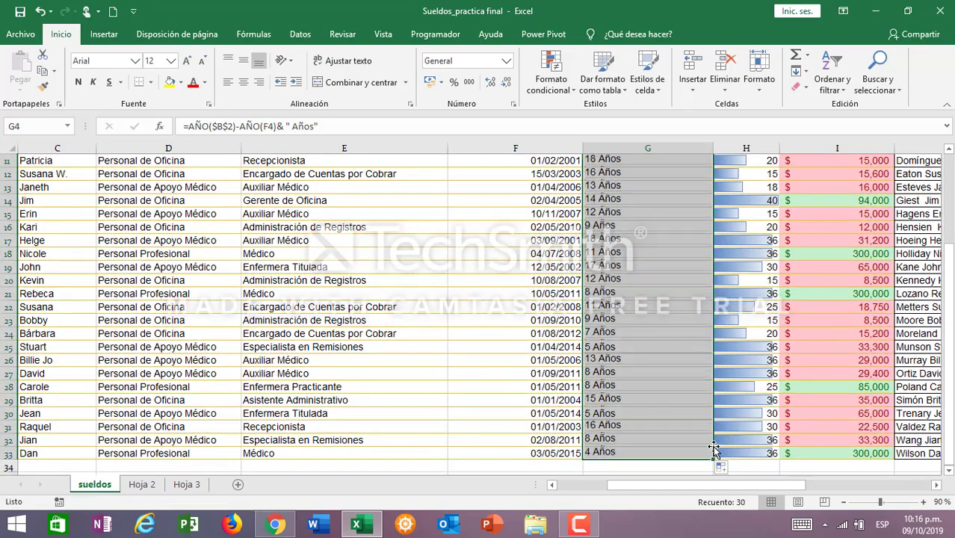
scroll(632, 234, "up", 4)
Step: Examine the years-worked formula in G4 and its cell references at an enlarged view of the sheet
left_click(632, 233)
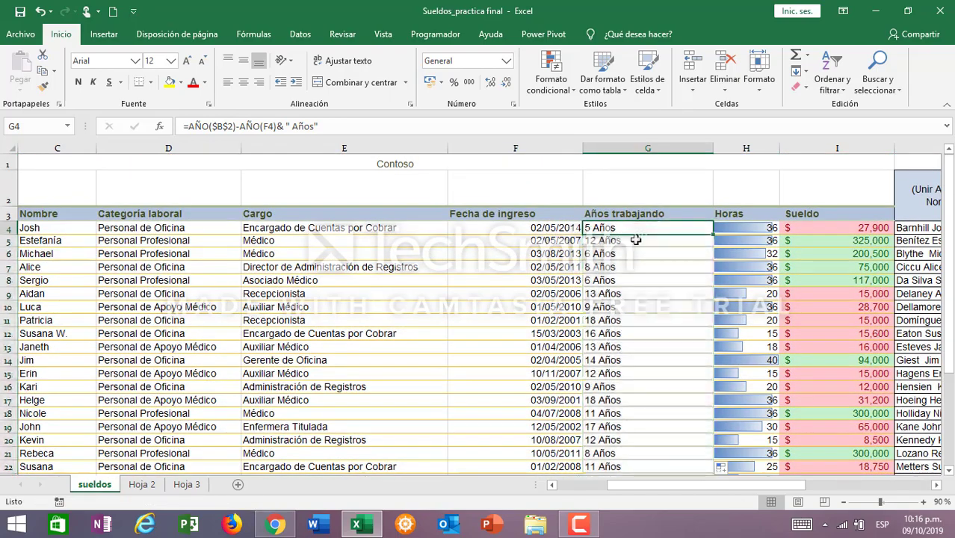
left_click(925, 502)
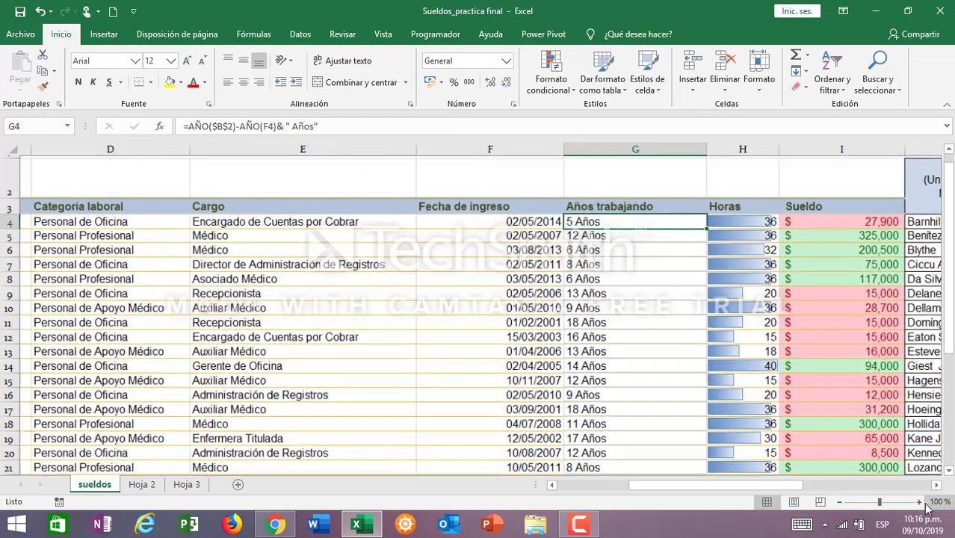
left_click(940, 501)
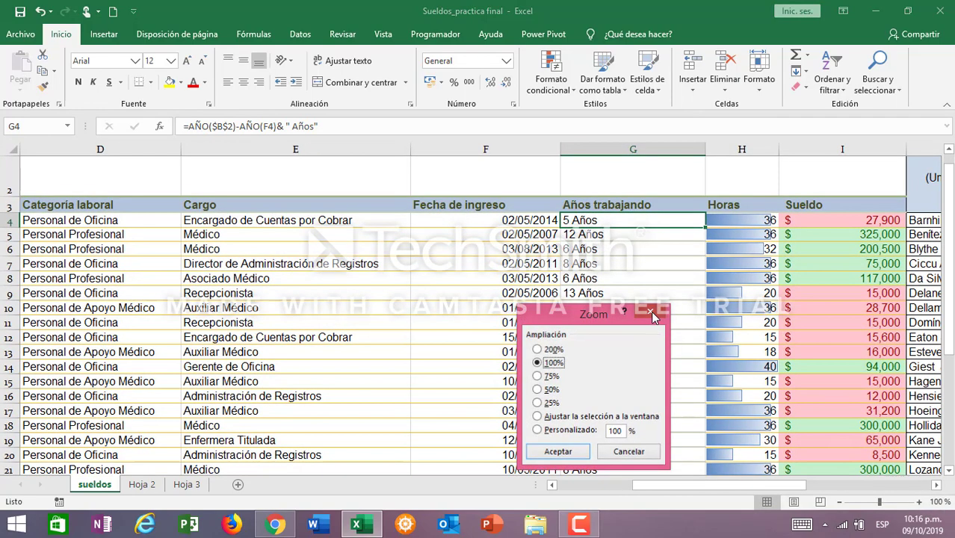
left_click(651, 312)
left_click(919, 502)
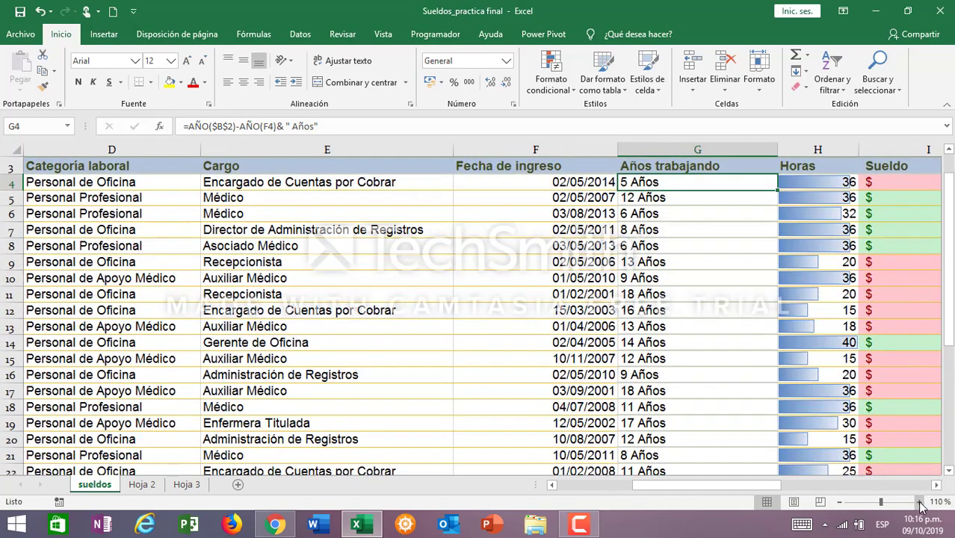
left_click(919, 503)
left_click(920, 502)
scroll(360, 281, "up", 1)
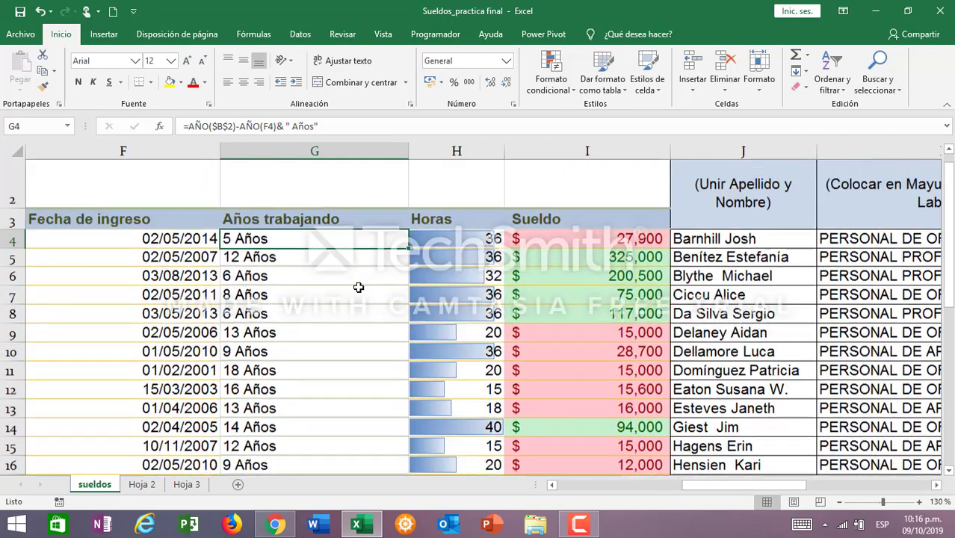
left_click(919, 503)
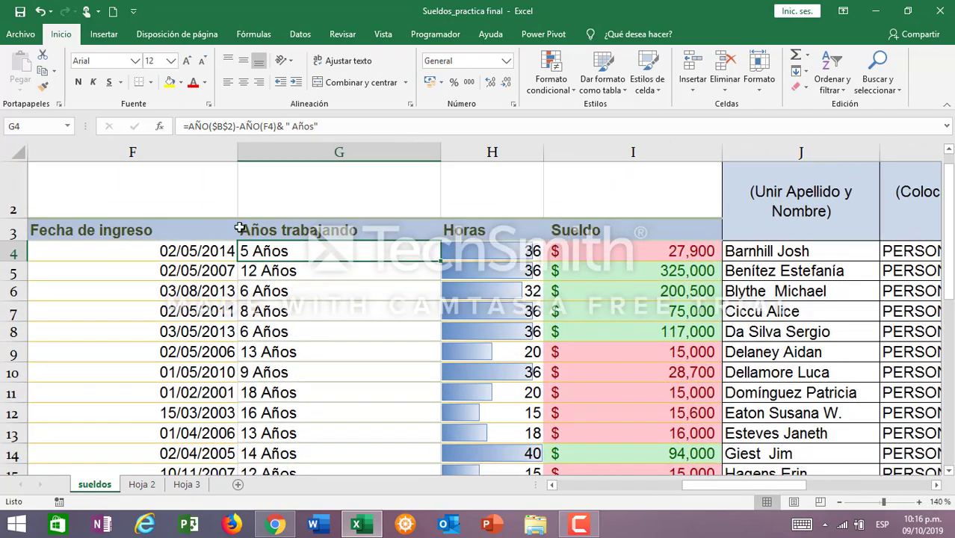
double_click(298, 252)
left_click(462, 255)
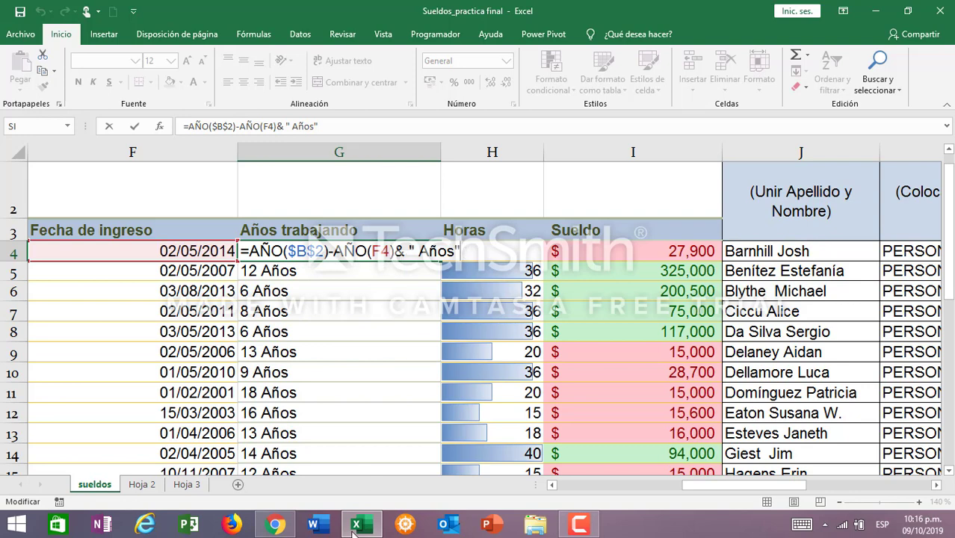
key("Return")
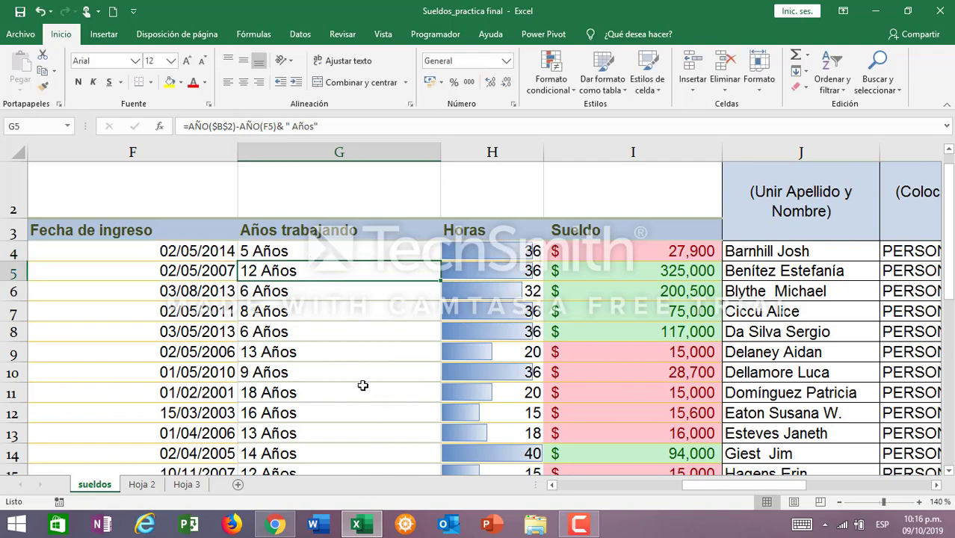
Step: Switch to the manual in the browser and read item 12 on filtering by labor category
left_click(275, 524)
scroll(273, 367, "down", 10)
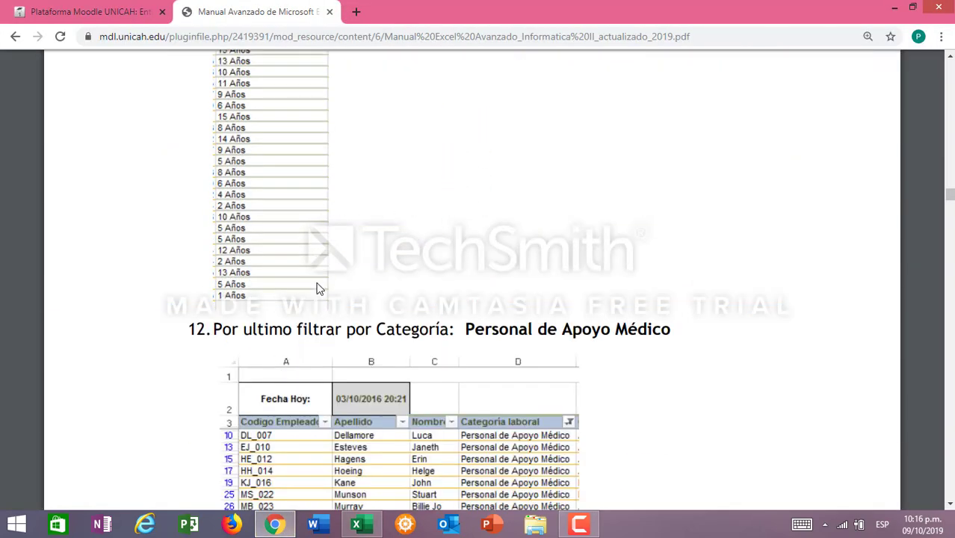
scroll(319, 287, "down", 1)
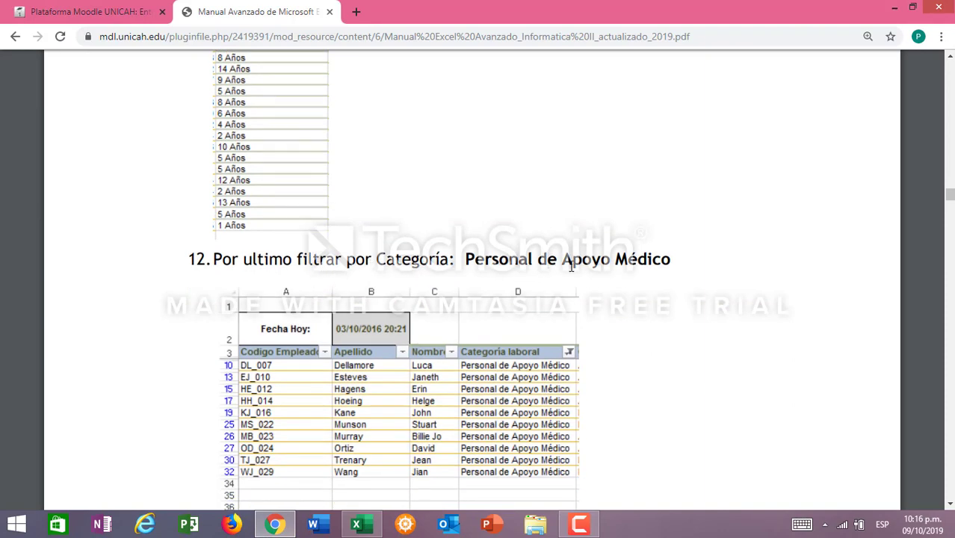
scroll(565, 284, "down", 3)
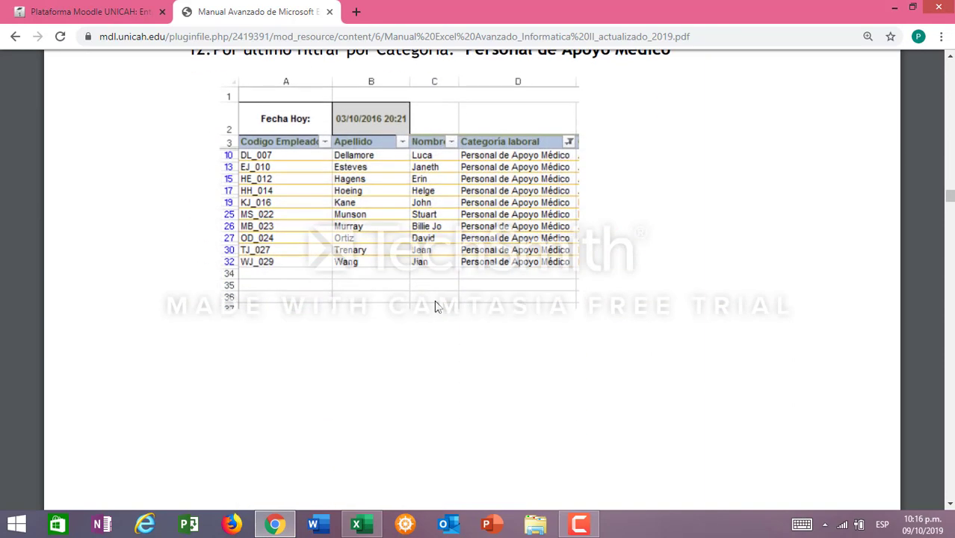
Step: Back in Excel, select header row 3 of the sueldos sheet and turn on filters for its columns
left_click(356, 524)
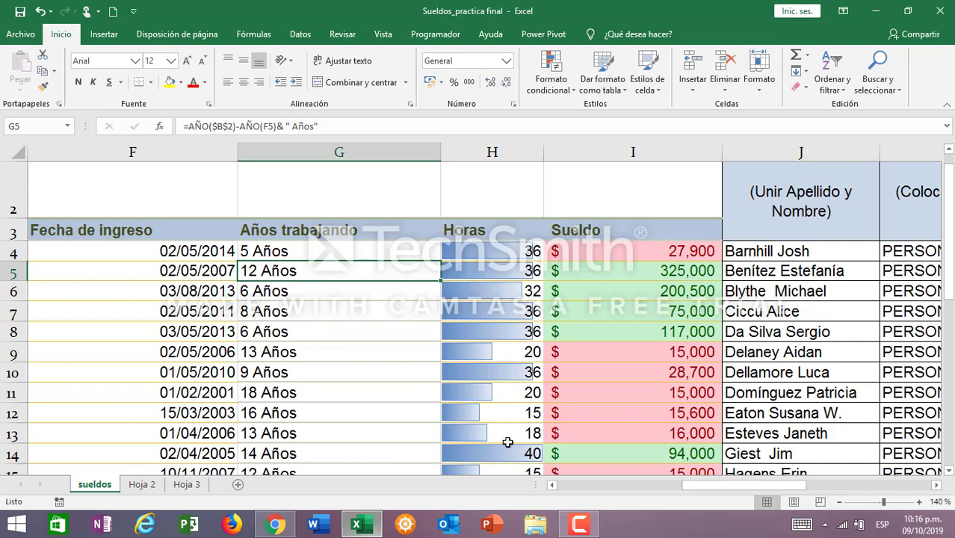
scroll(778, 485, "down", 3)
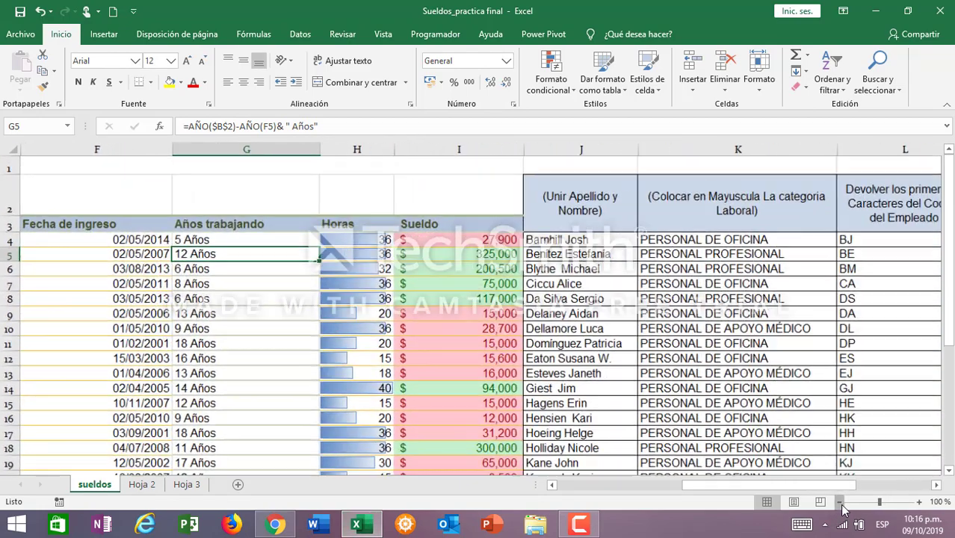
left_click_drag(773, 488, 536, 442)
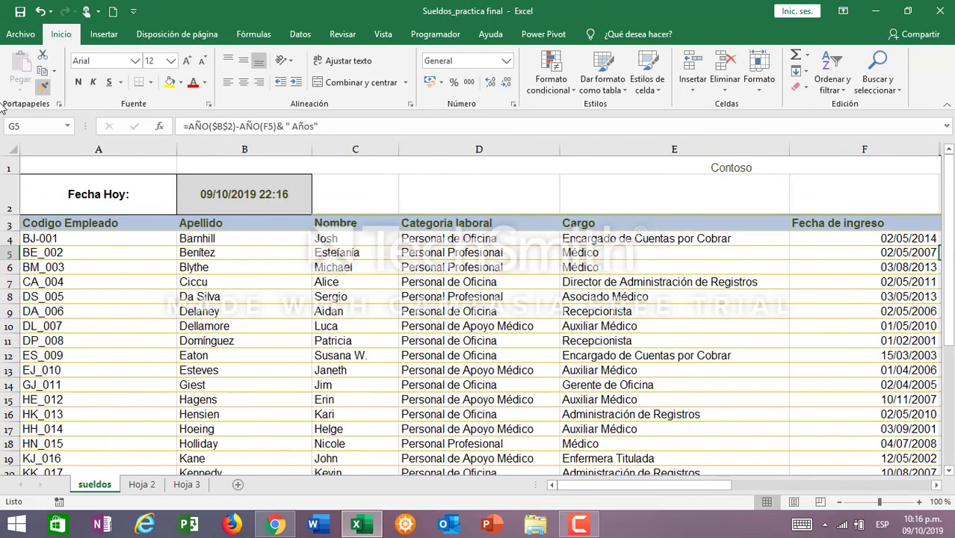
left_click(48, 223)
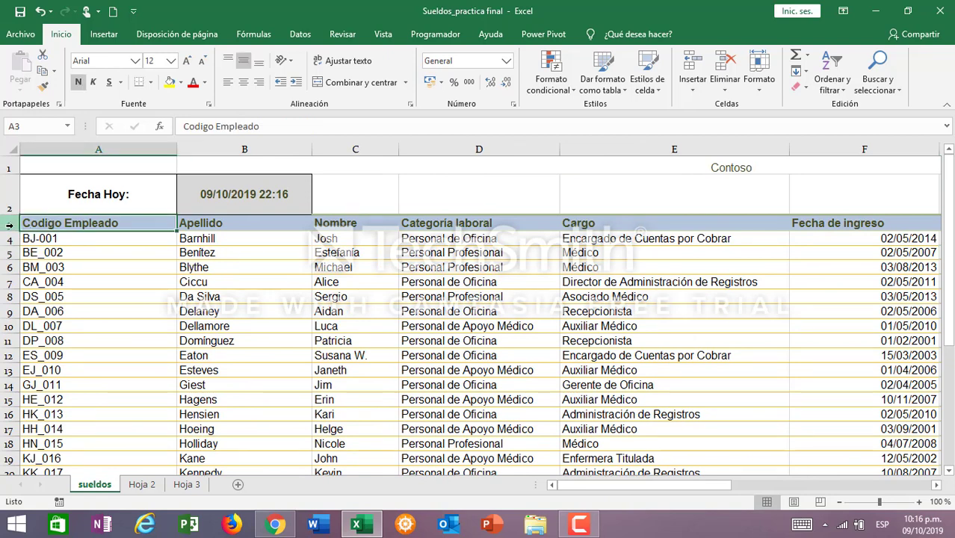
left_click(9, 224)
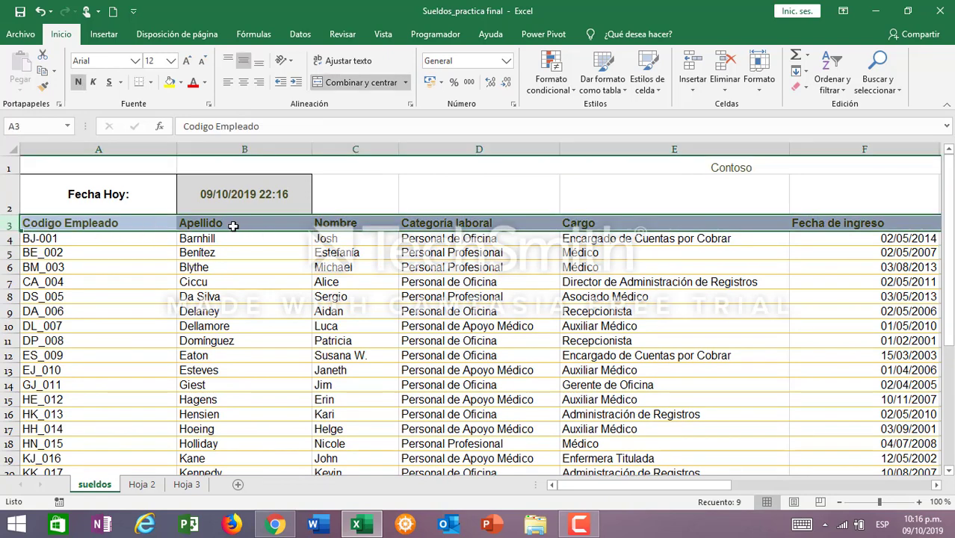
left_click(299, 35)
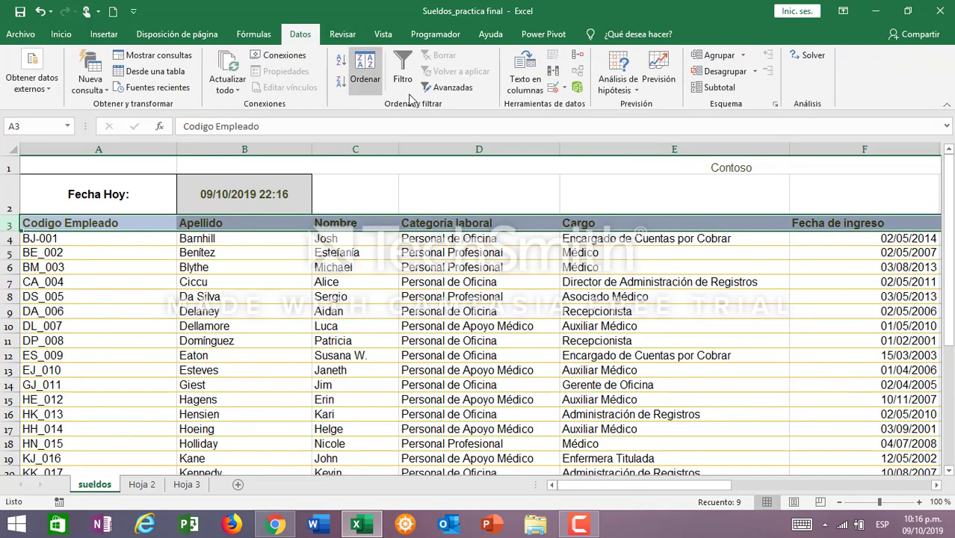
left_click(403, 75)
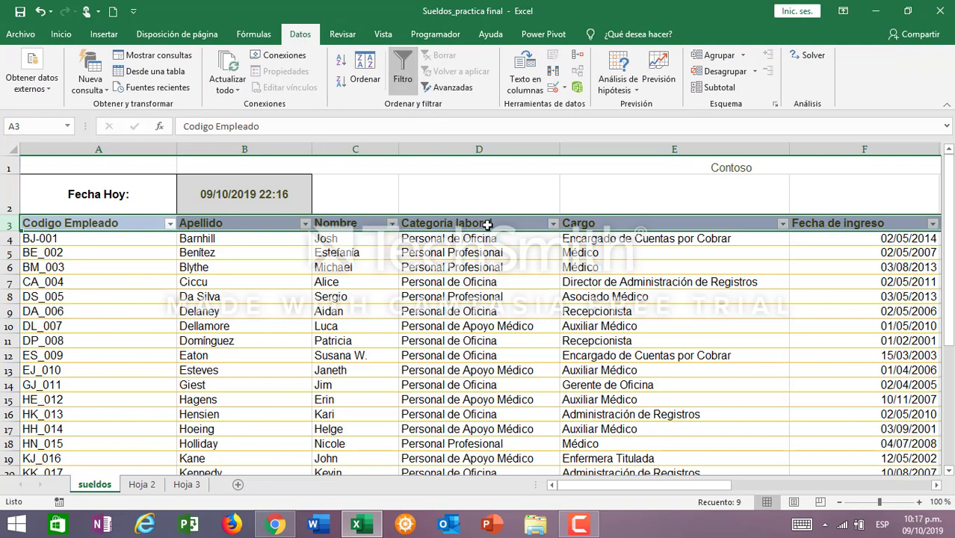
Step: Filter the Categoría laboral column to show only Personal de Apoyo Médico, excluding Personal de Oficina, Personal Profesional and blanks
left_click(553, 224)
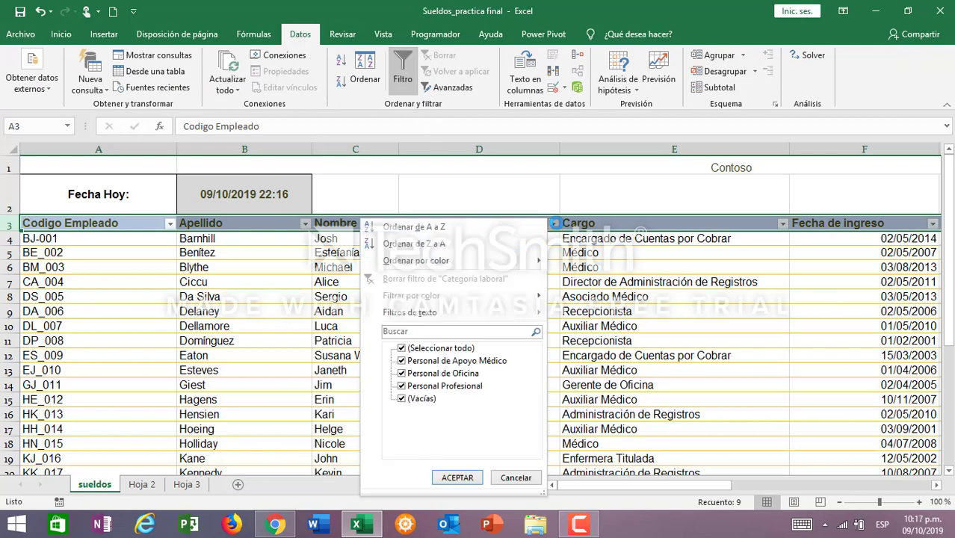
left_click(403, 372)
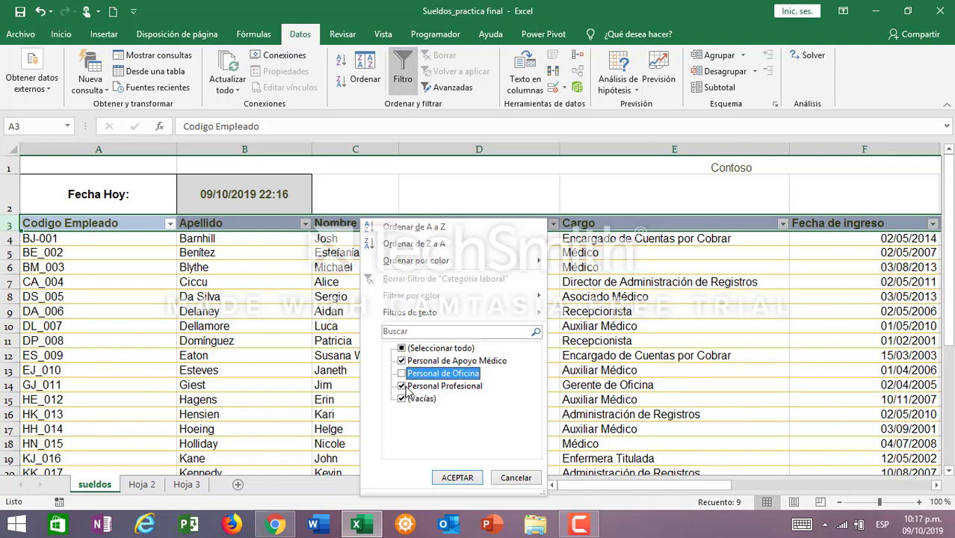
left_click(402, 386)
left_click(402, 399)
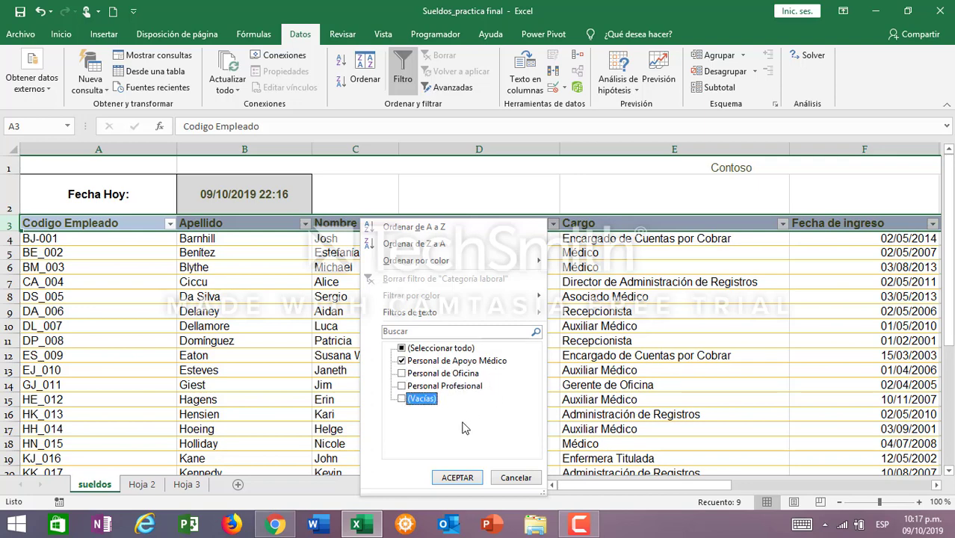
left_click(459, 479)
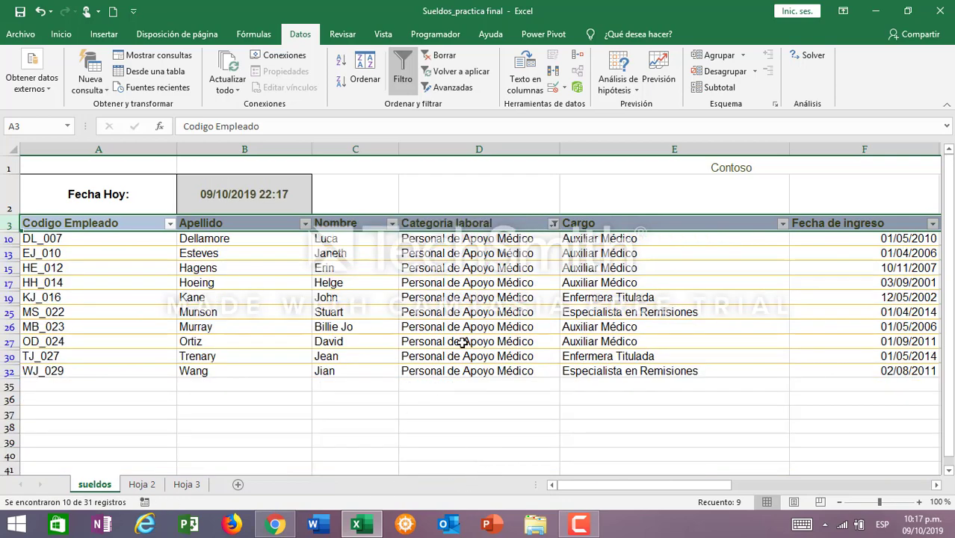
left_click(436, 288)
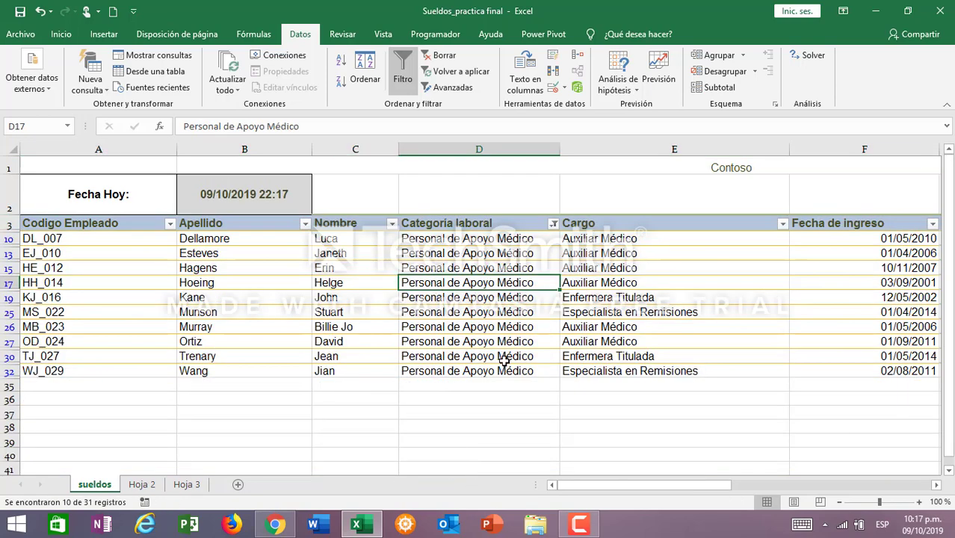
Step: Switch to the manual in the browser and compare item 12's filtered example, checking whether more exercise items follow it
left_click(275, 524)
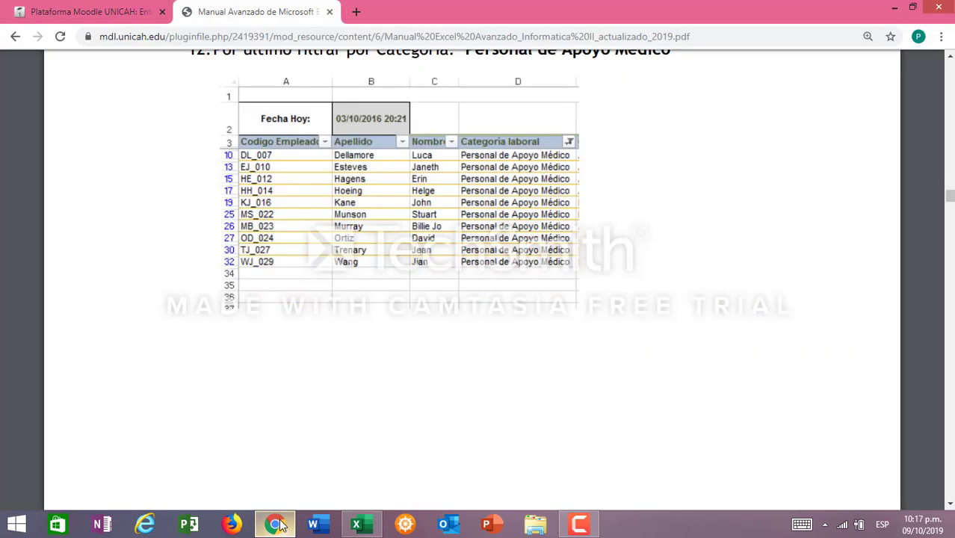
scroll(420, 315, "down", 6)
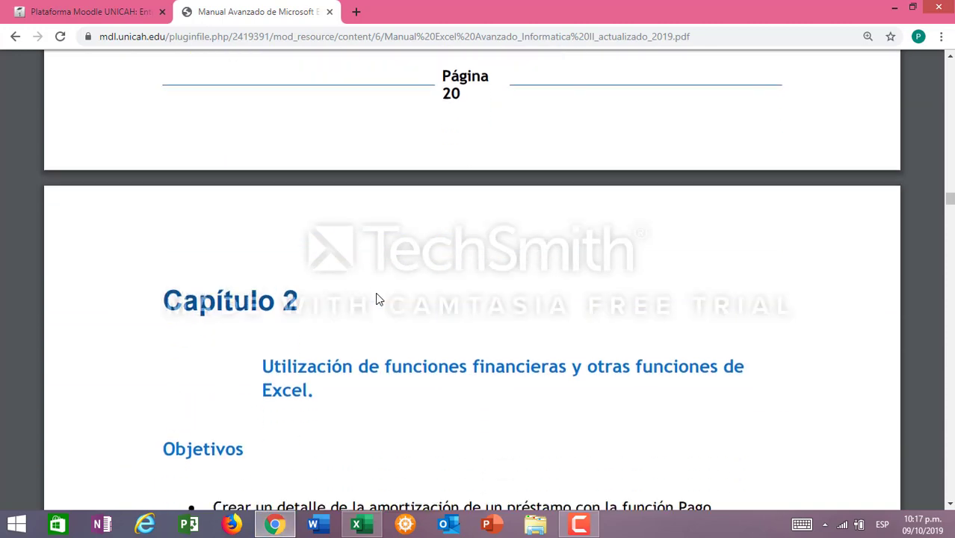
scroll(377, 299, "up", 6)
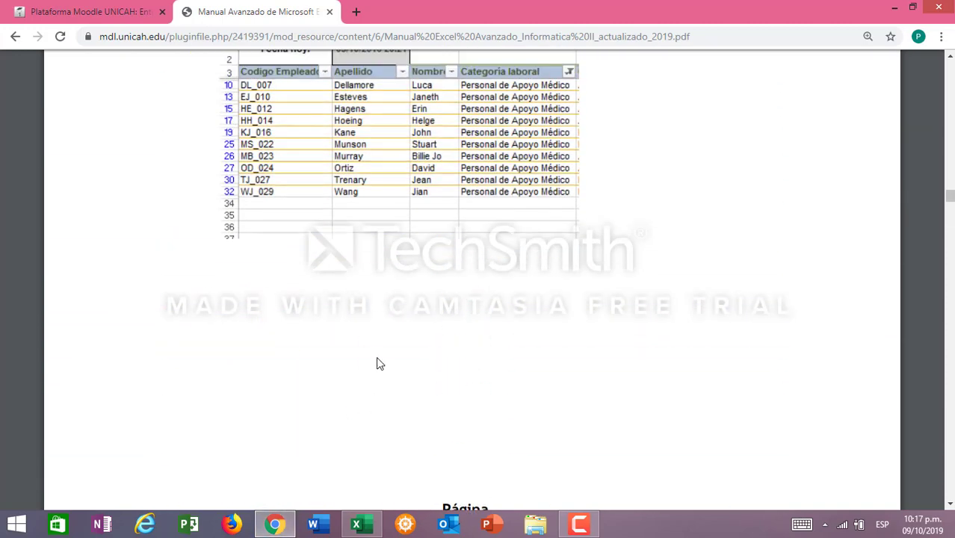
Step: Return to Excel, save the Sueldos_practica final workbook and close it
left_click(359, 526)
left_click(333, 286)
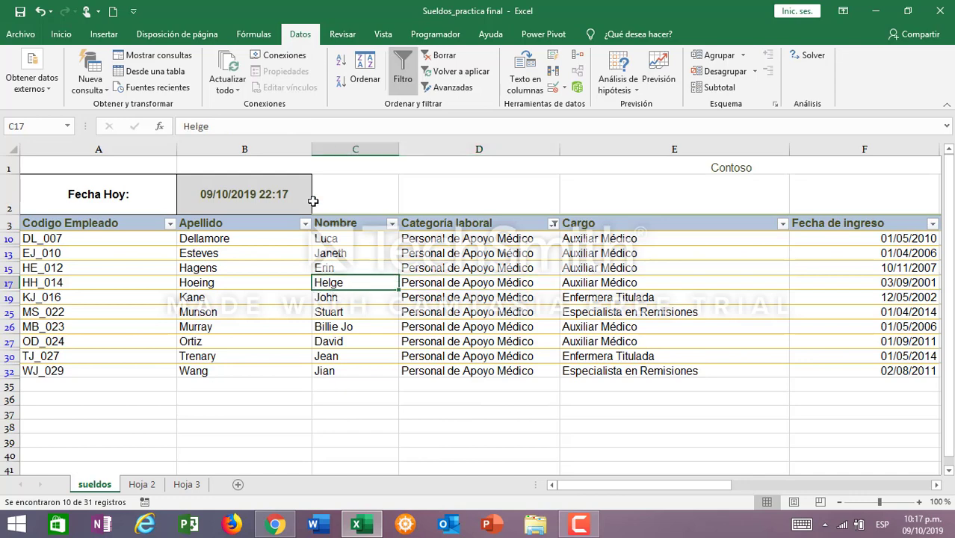
left_click(19, 12)
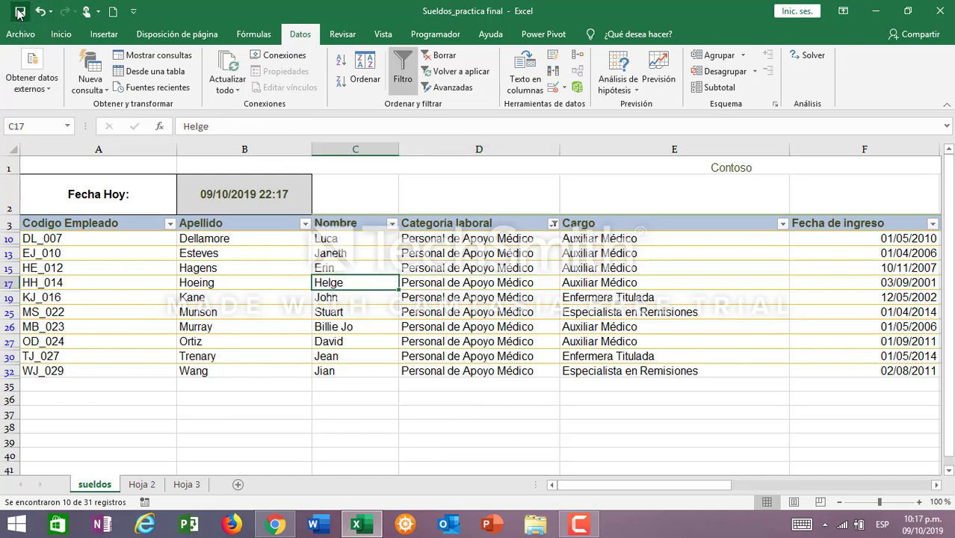
left_click(945, 12)
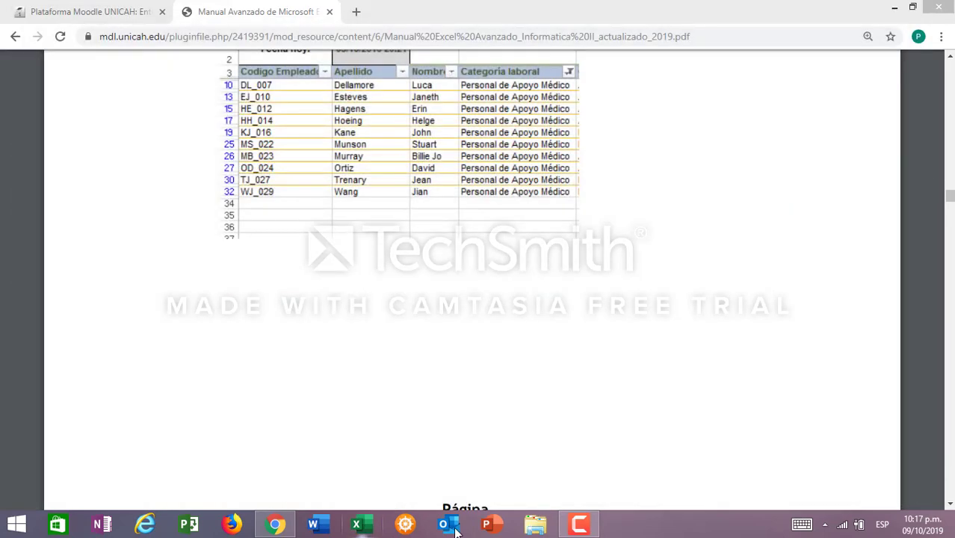